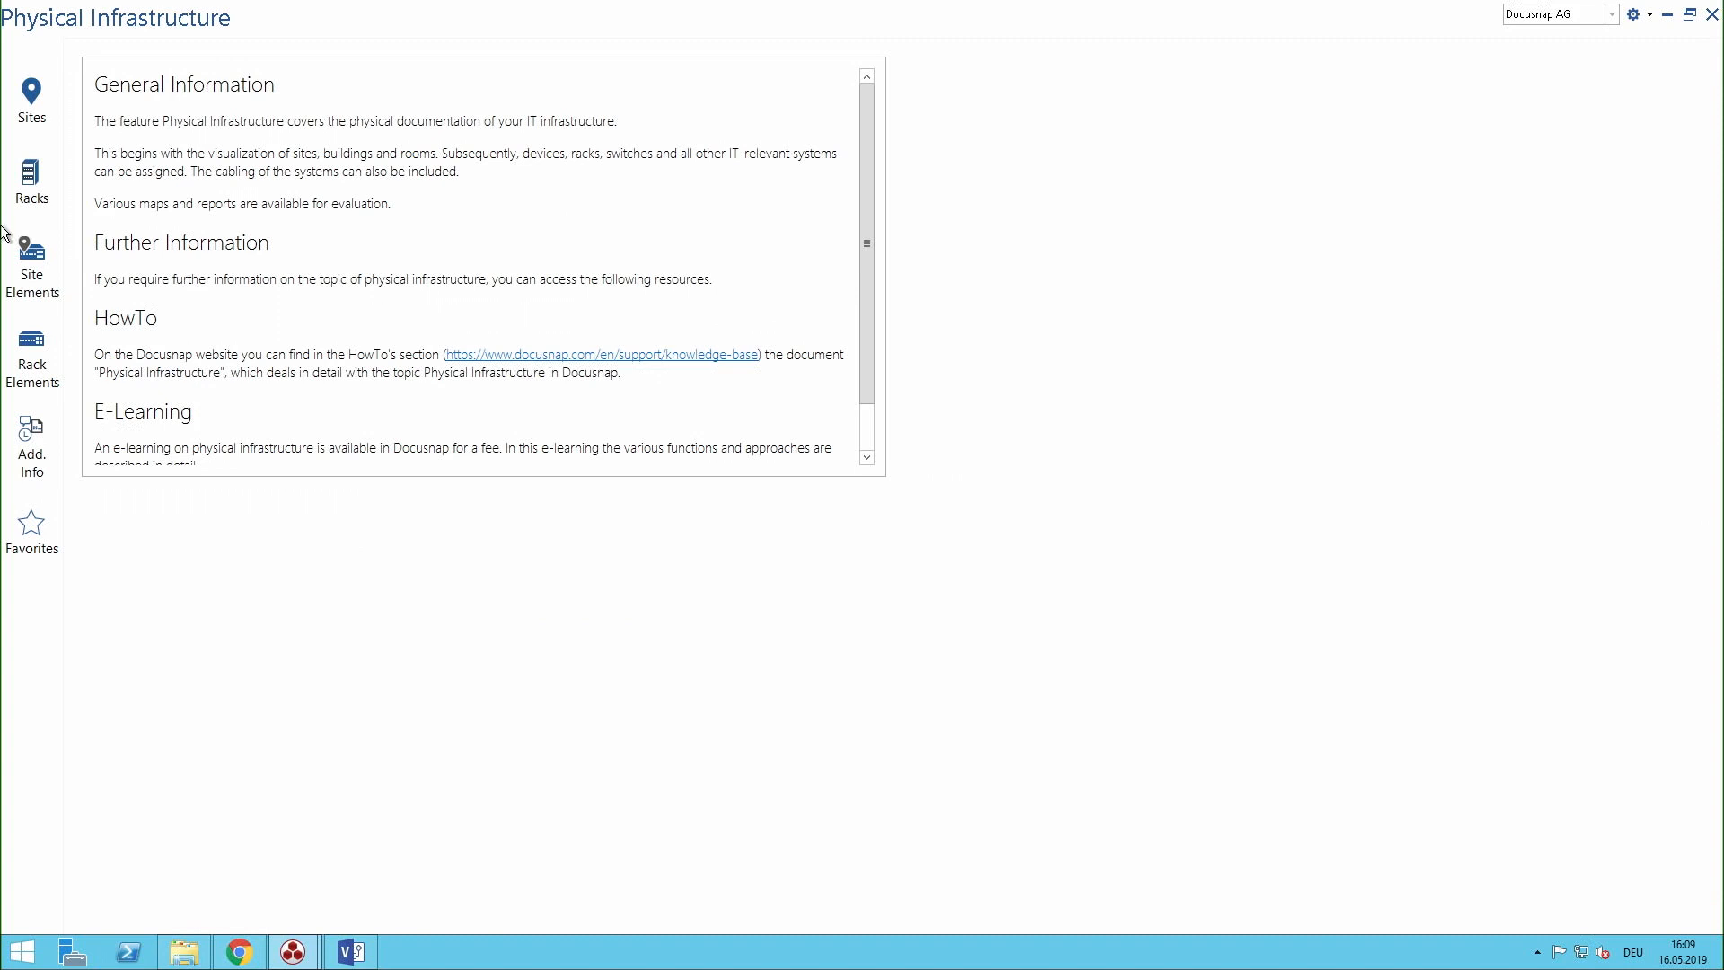
Start a new element in the Shape Editor from the element types and name it HP Procurve 9280A
{"action": "left_click", "coordinate": [1643, 15]}
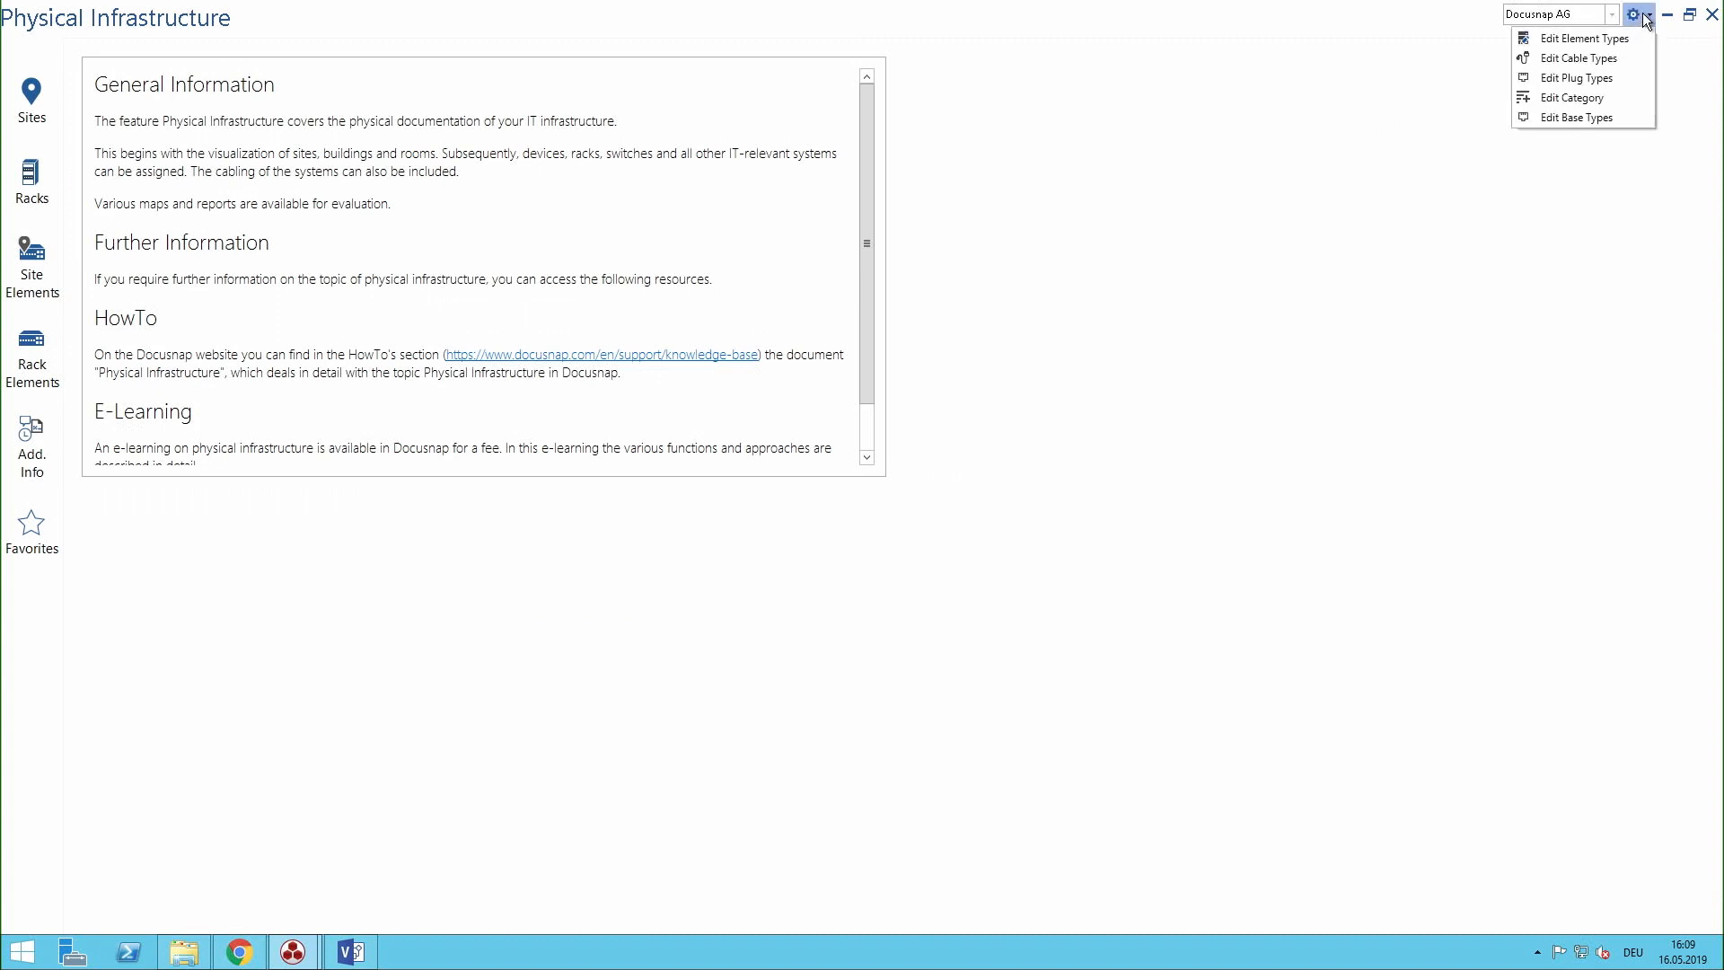
{"action": "left_click", "coordinate": [1634, 34]}
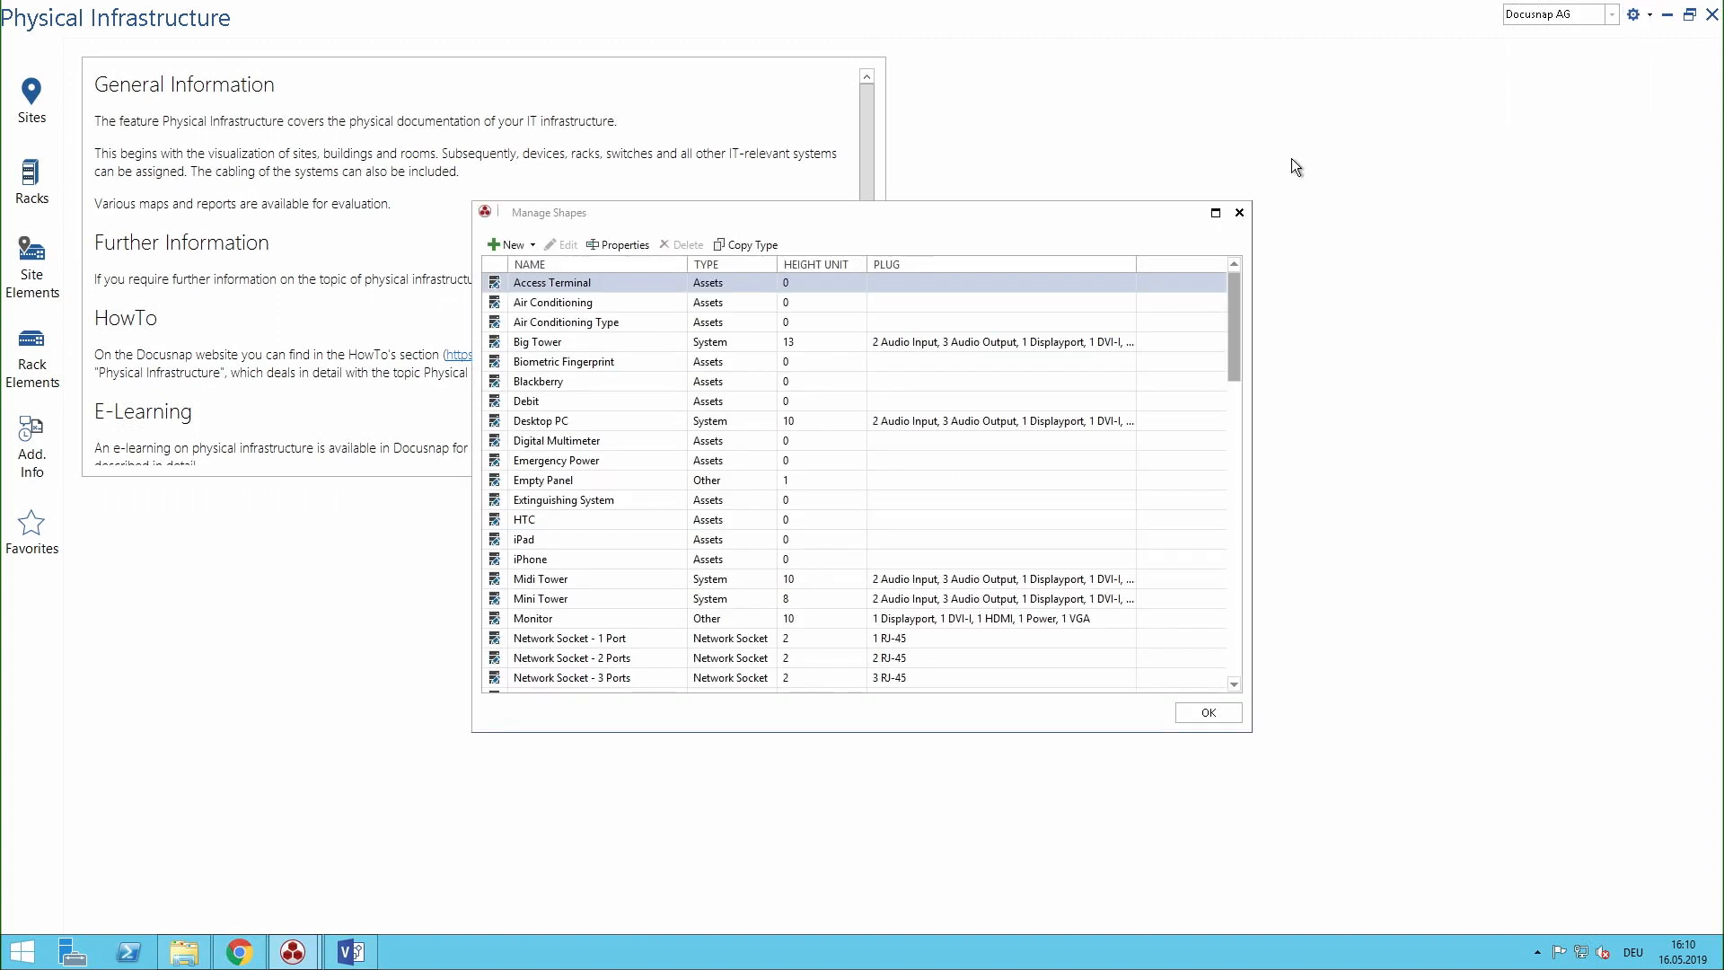
{"action": "left_click", "coordinate": [523, 244]}
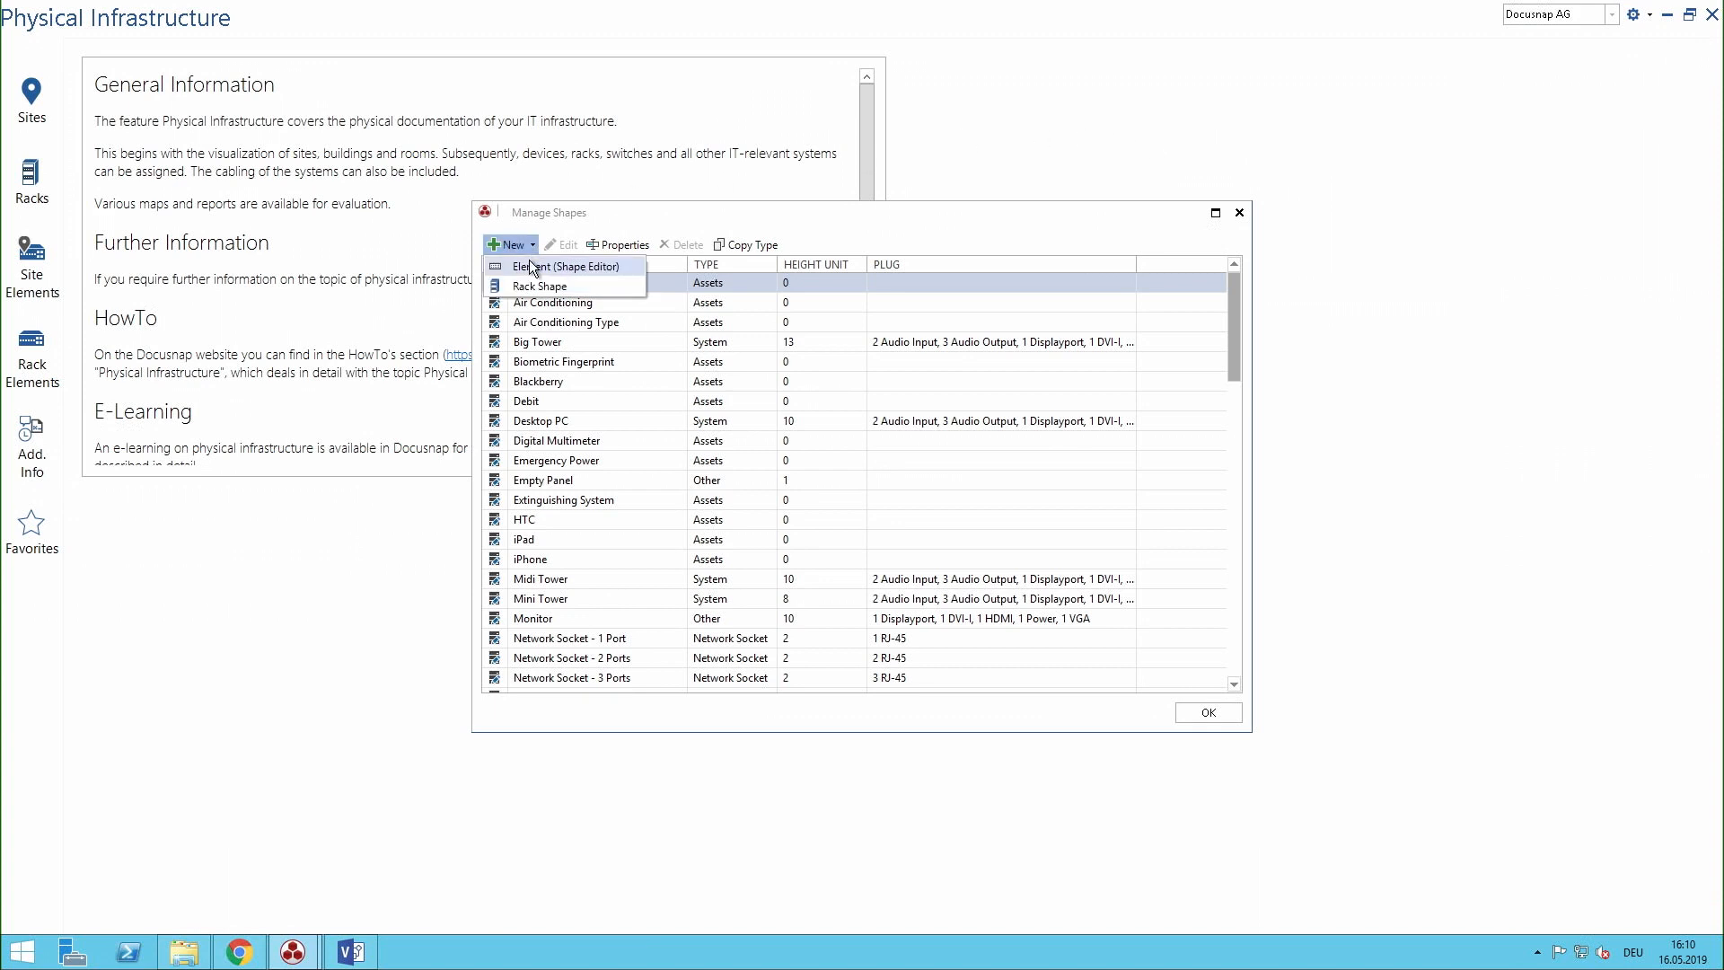
{"action": "left_click", "coordinate": [530, 264]}
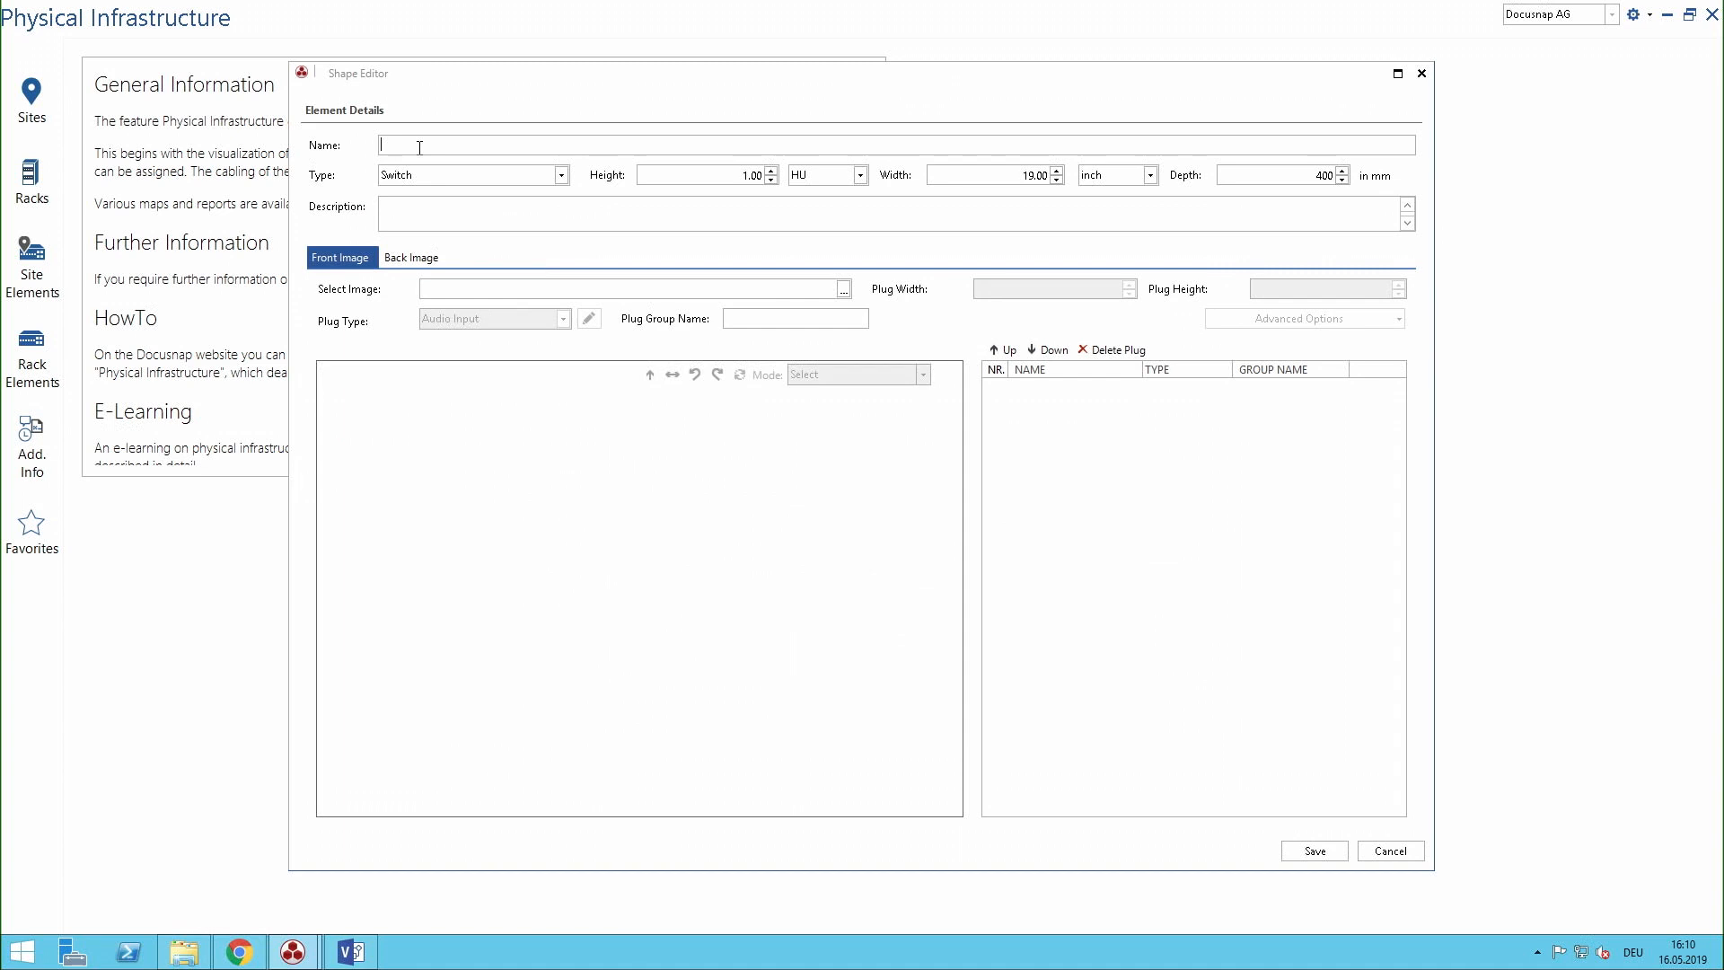
{"action": "type", "text": "HP Procurve 9280A"}
Switch to Visio and create a blank drawing in metric units
{"action": "left_click", "coordinate": [350, 951]}
{"action": "left_click", "coordinate": [854, 291]}
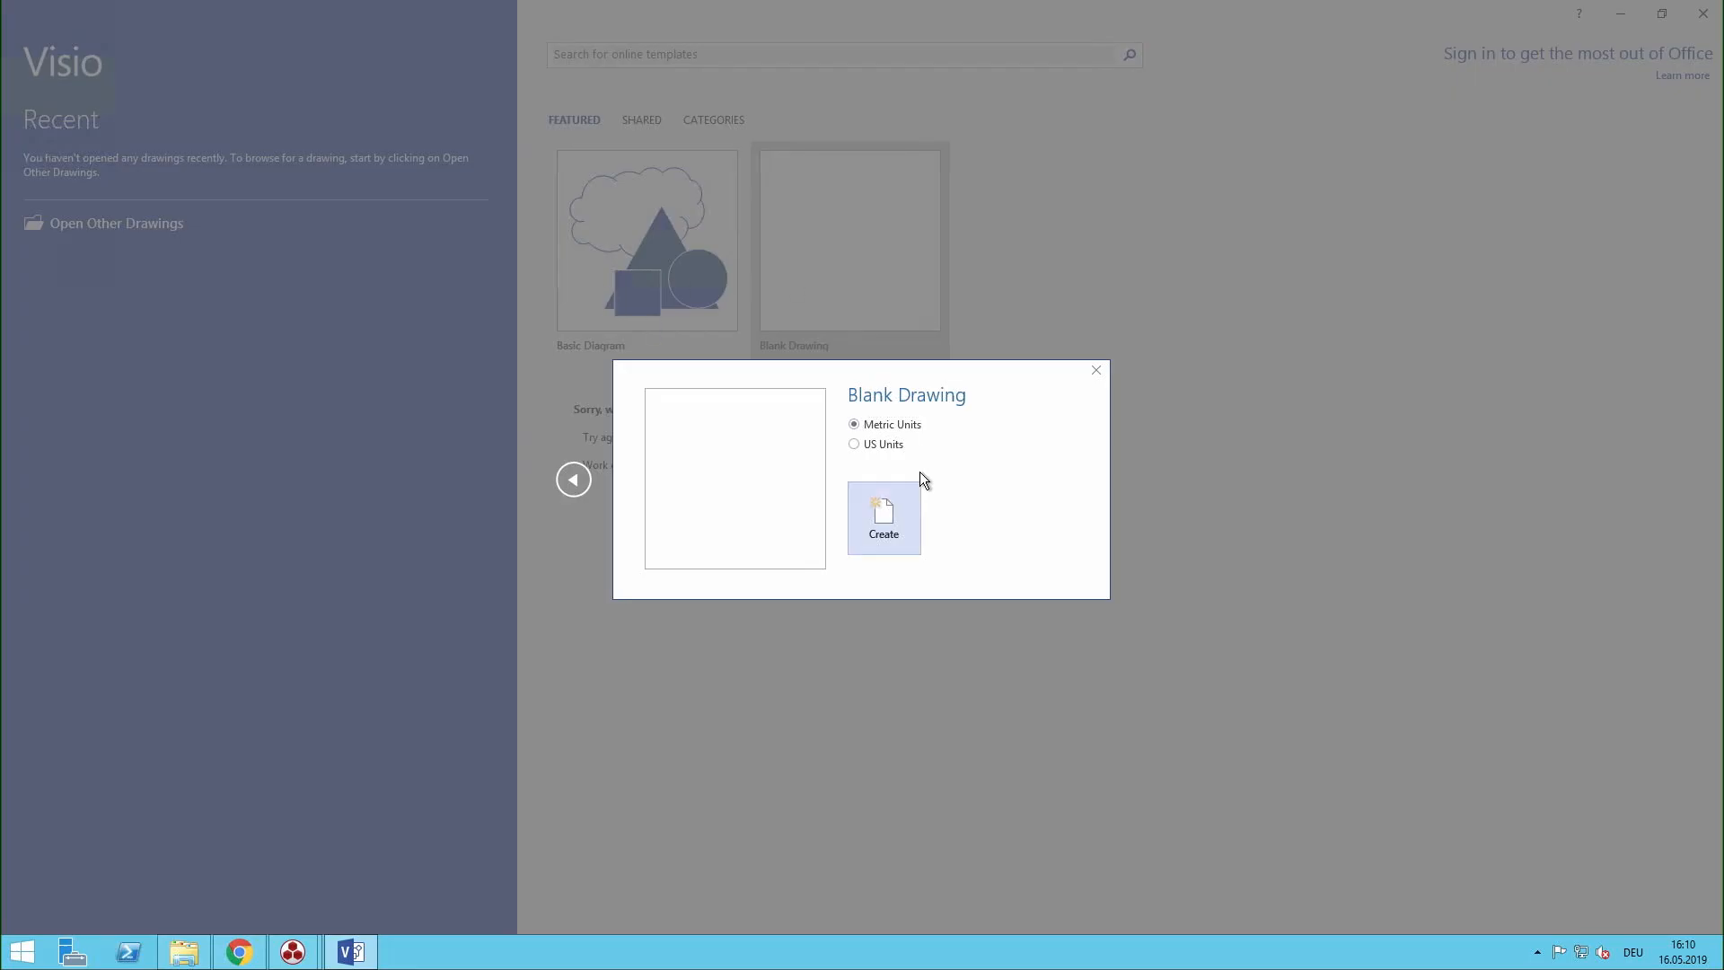
{"action": "left_click", "coordinate": [903, 519]}
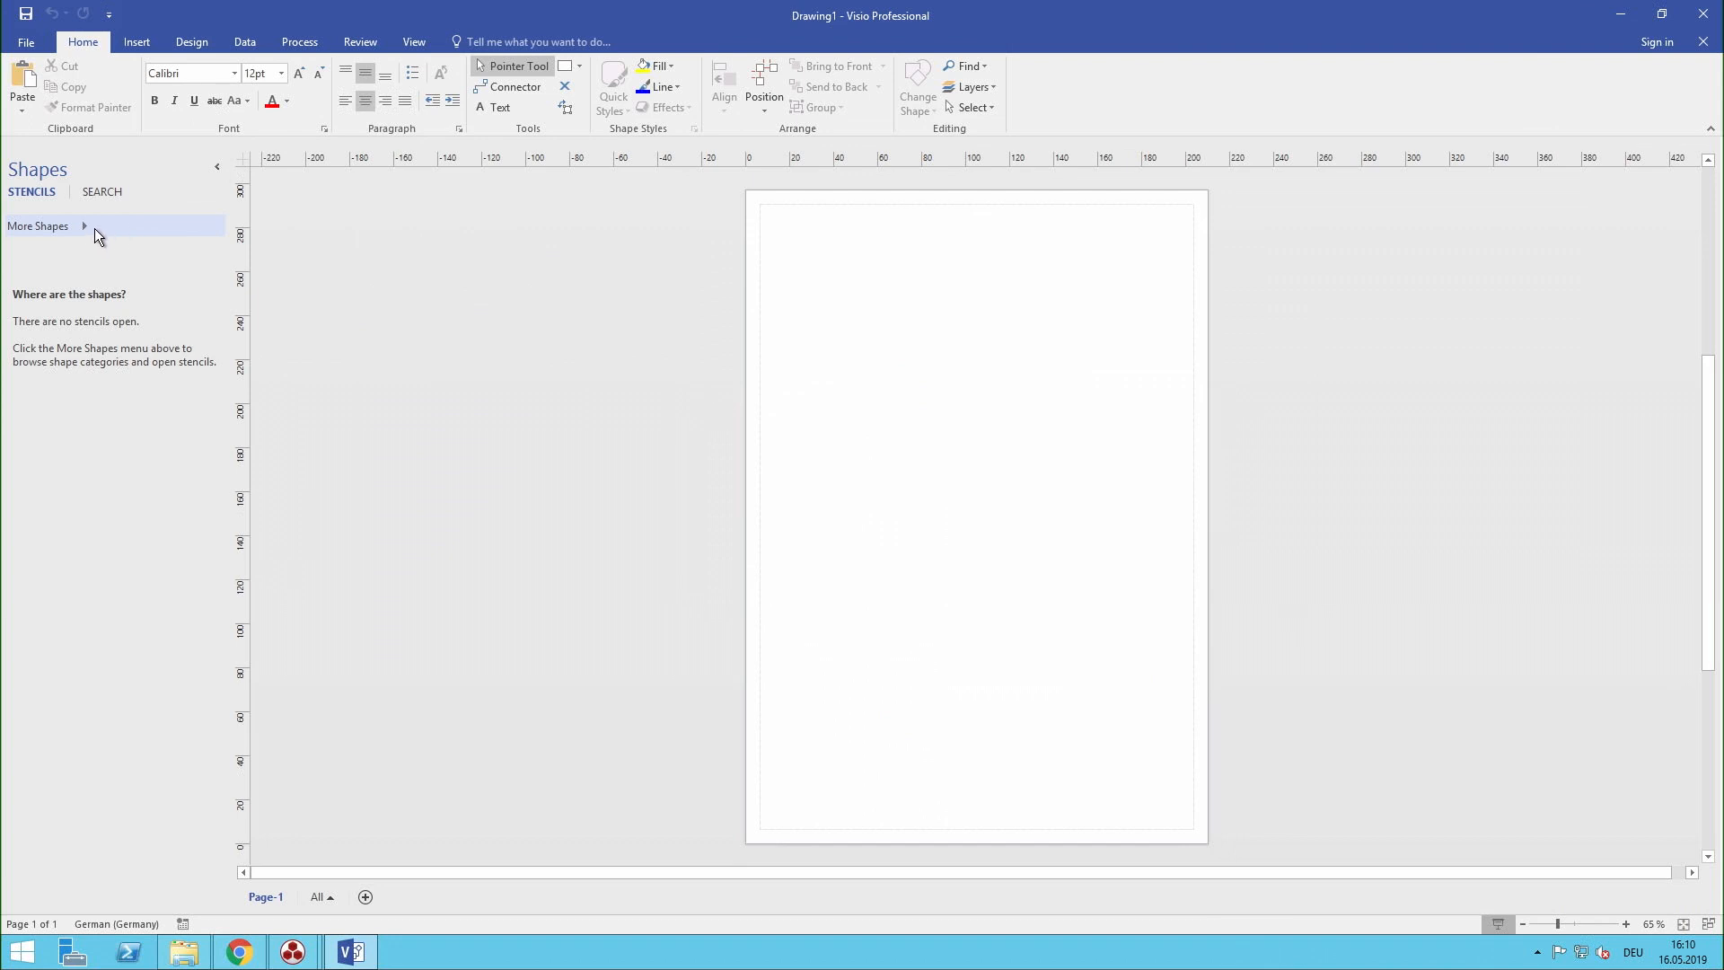
Open the HPE-Networking-Switches-classic stencil from the HPE-Classic-Networking group of My Shapes
{"action": "left_click", "coordinate": [95, 226]}
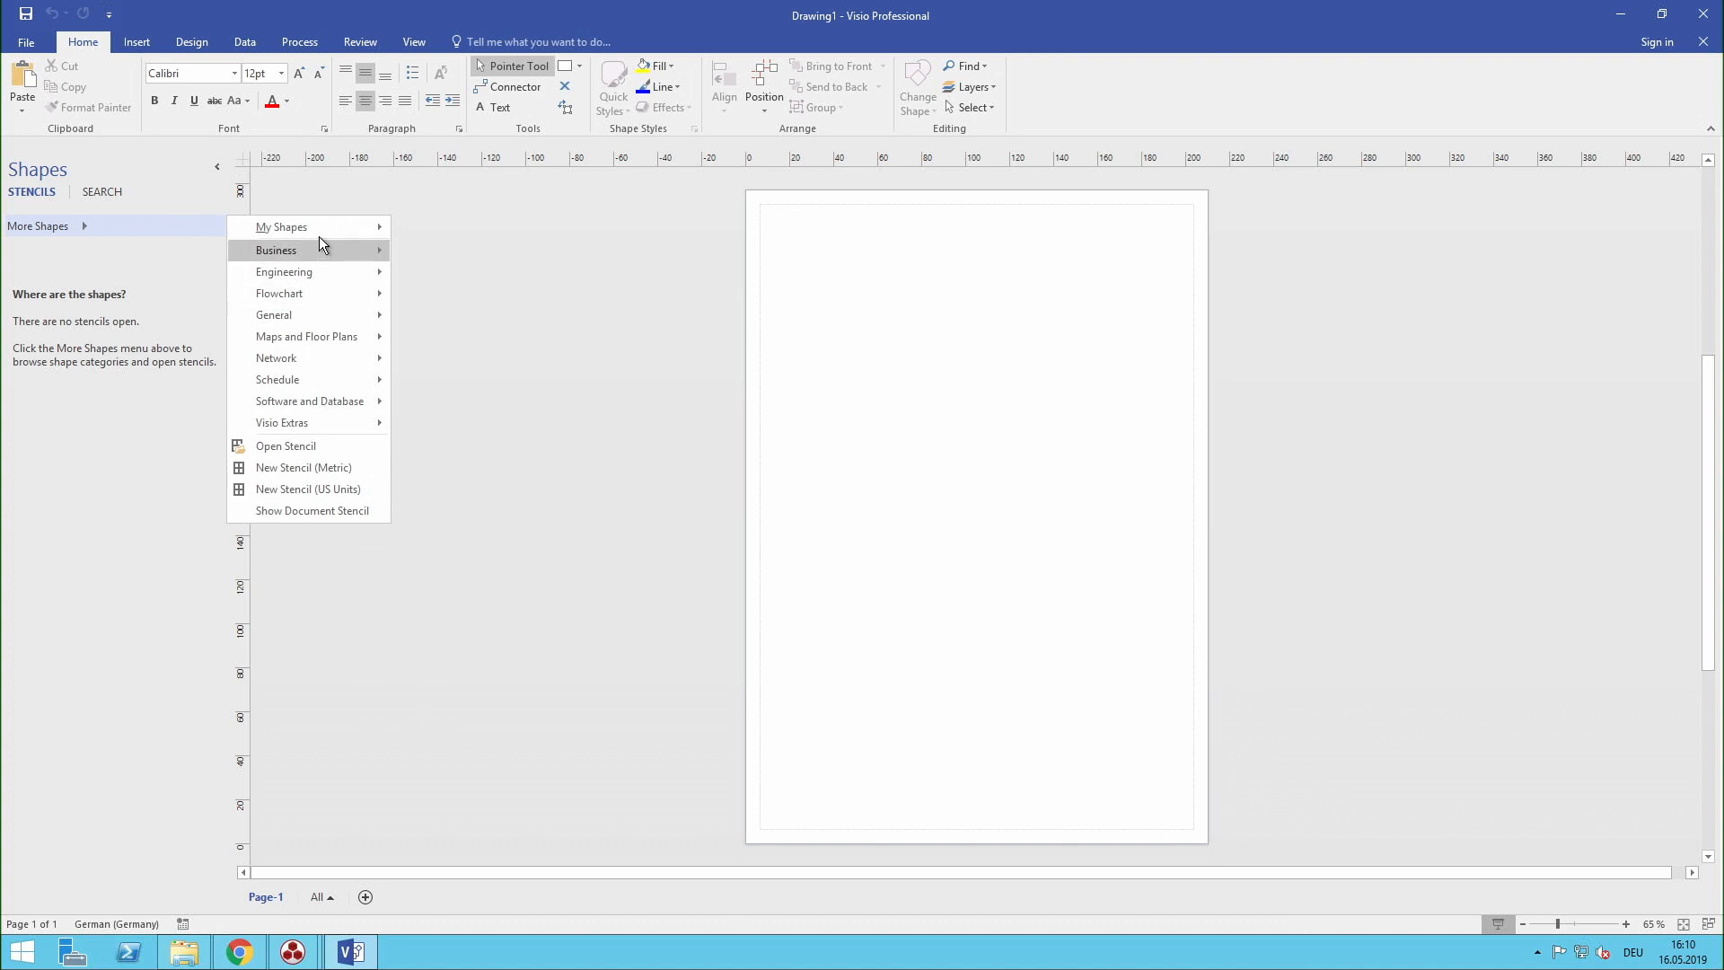
{"action": "mouse_move", "coordinate": [319, 225]}
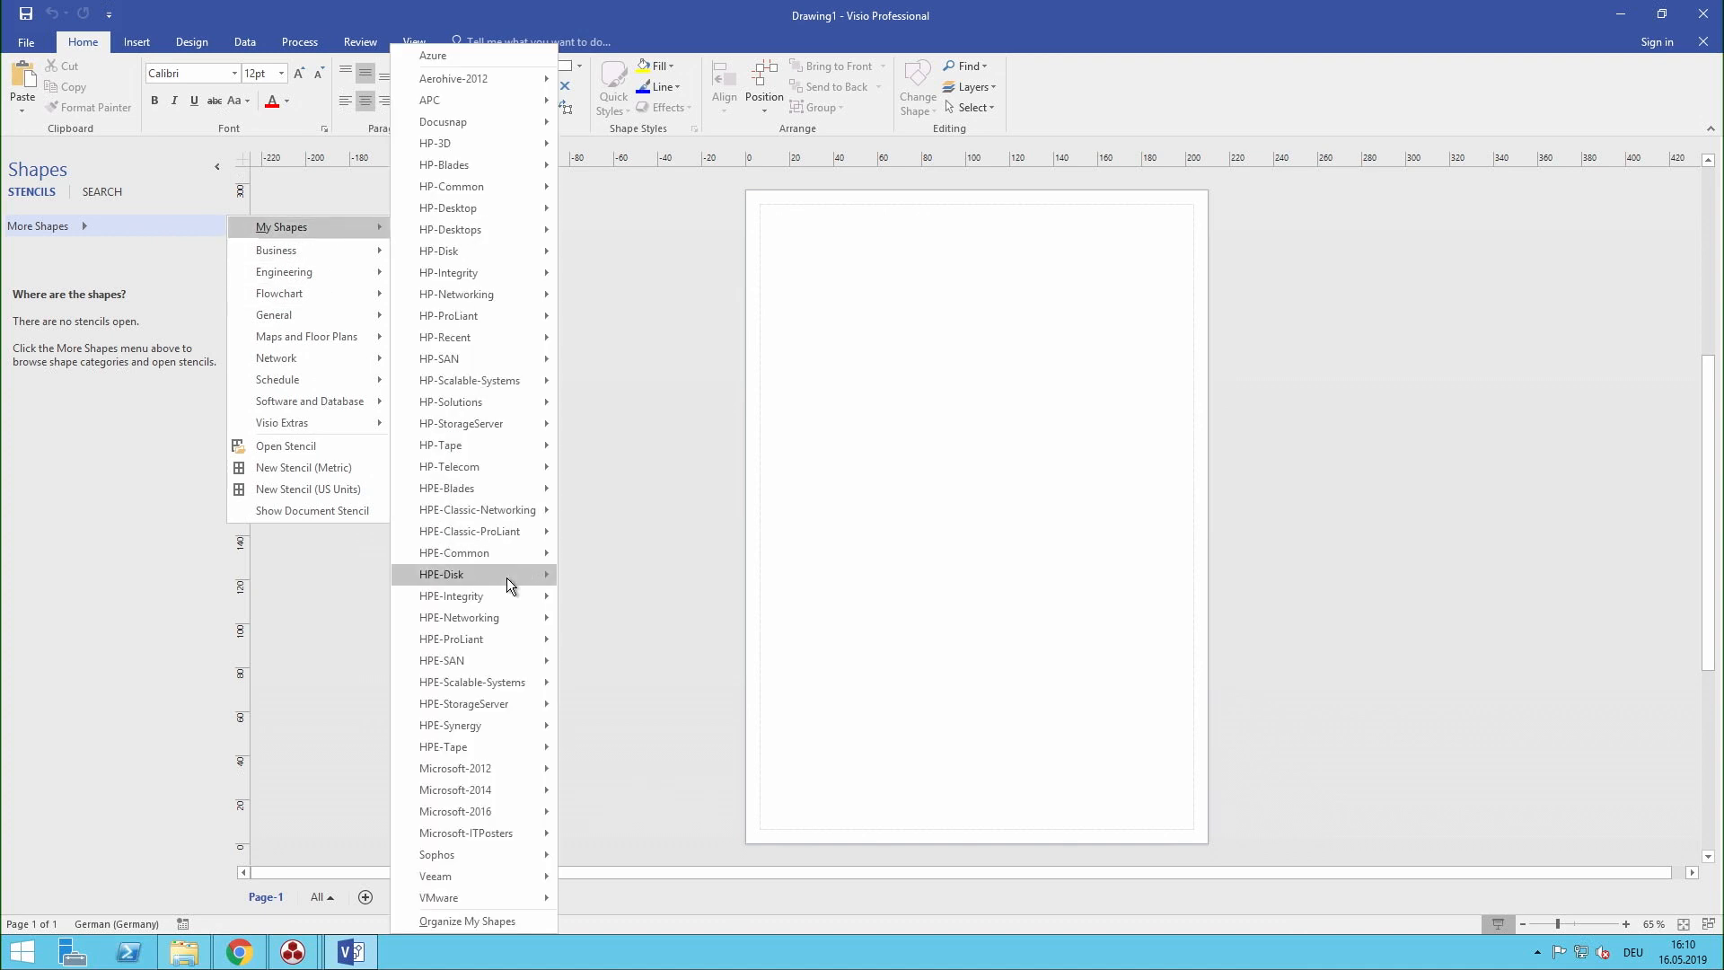
{"action": "mouse_move", "coordinate": [505, 512]}
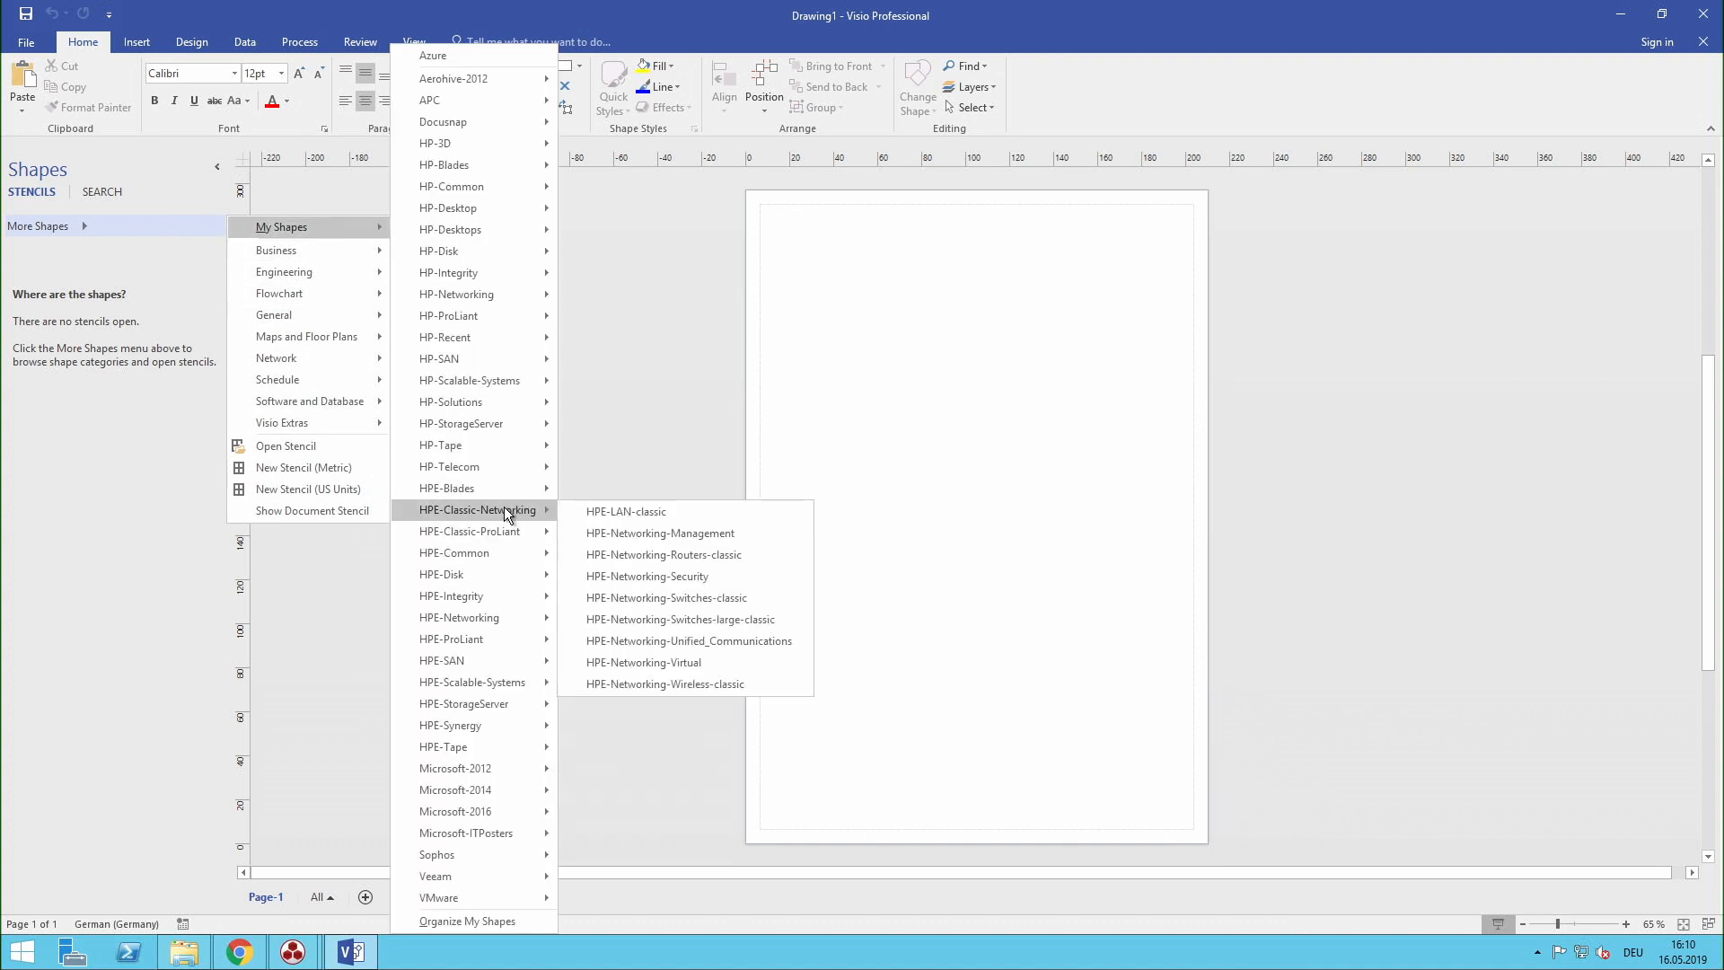
{"action": "left_click", "coordinate": [690, 600]}
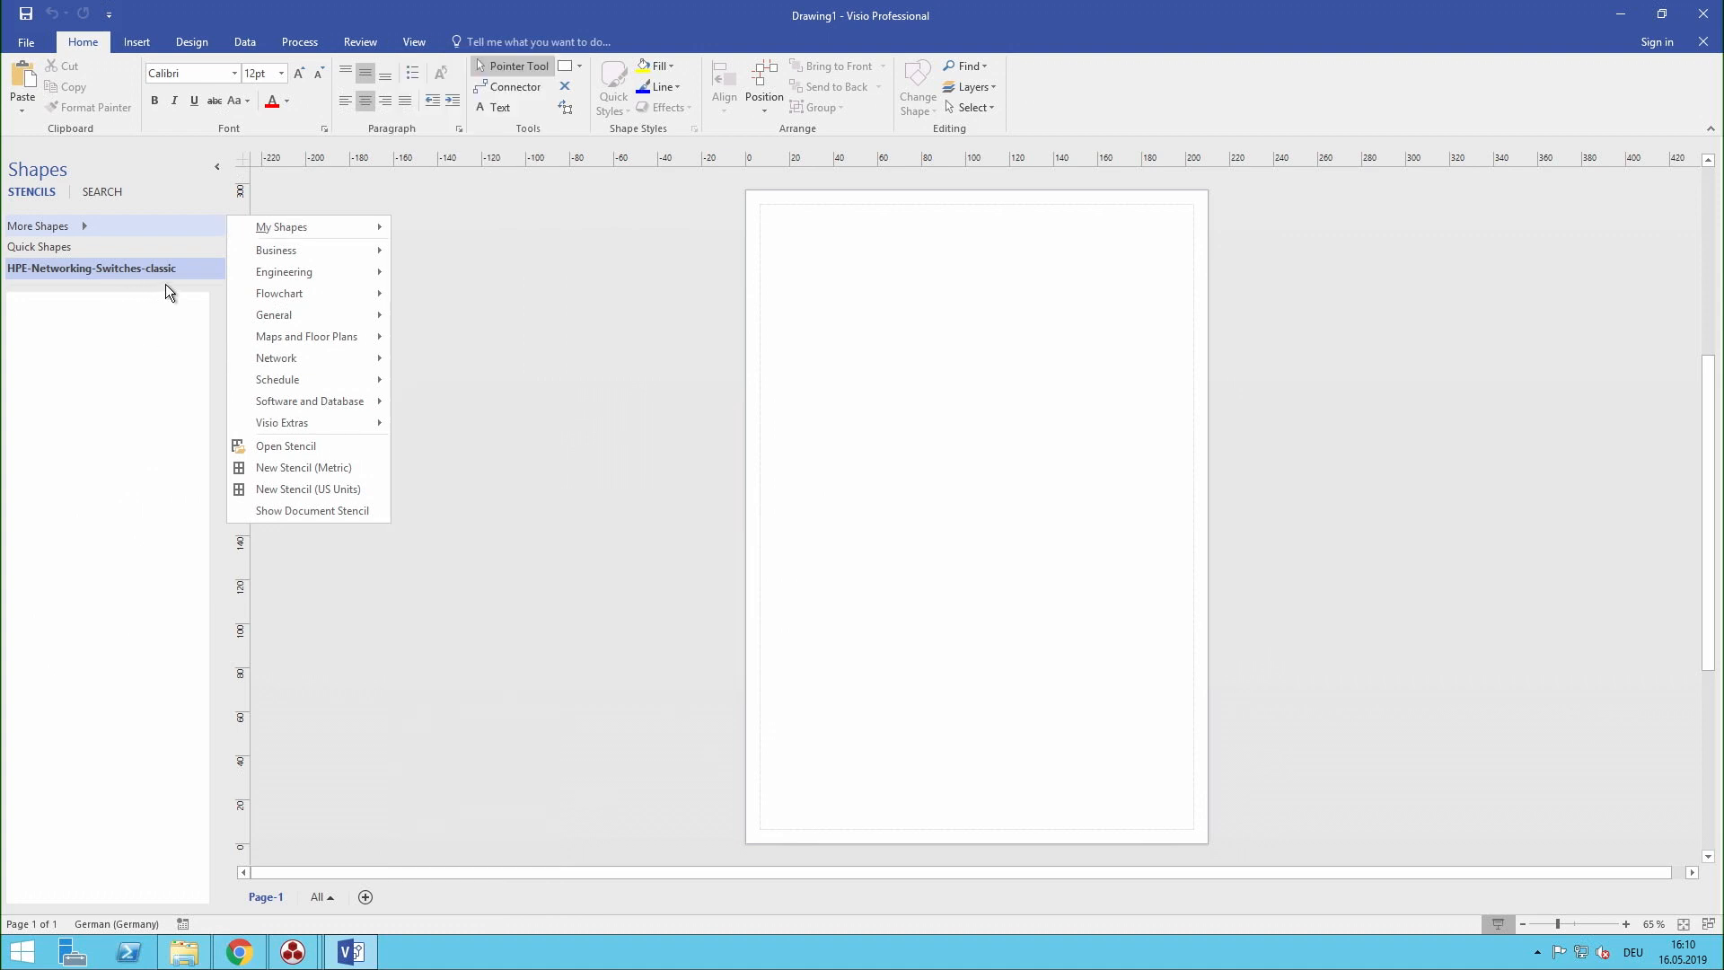
{"action": "left_click", "coordinate": [178, 304]}
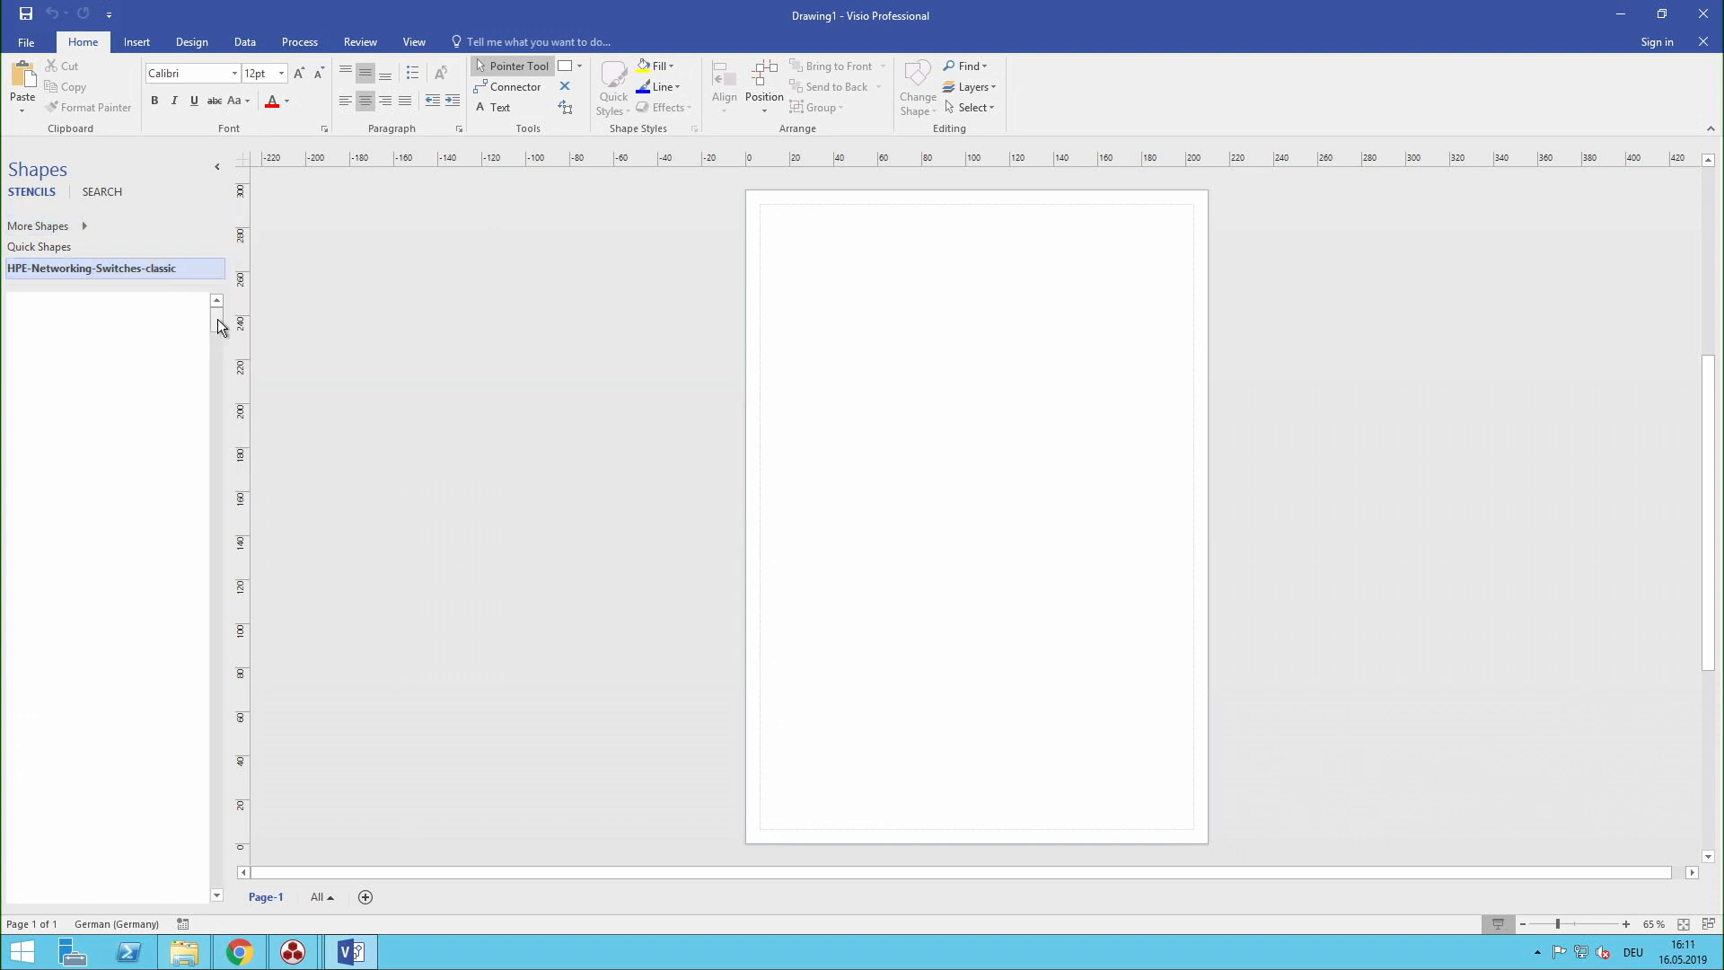
Place the J9280A 2510G-48 switch shape from the stencil in the upper part of the drawing page
{"action": "left_click_drag", "start_coordinate": [218, 319], "coordinate": [217, 676]}
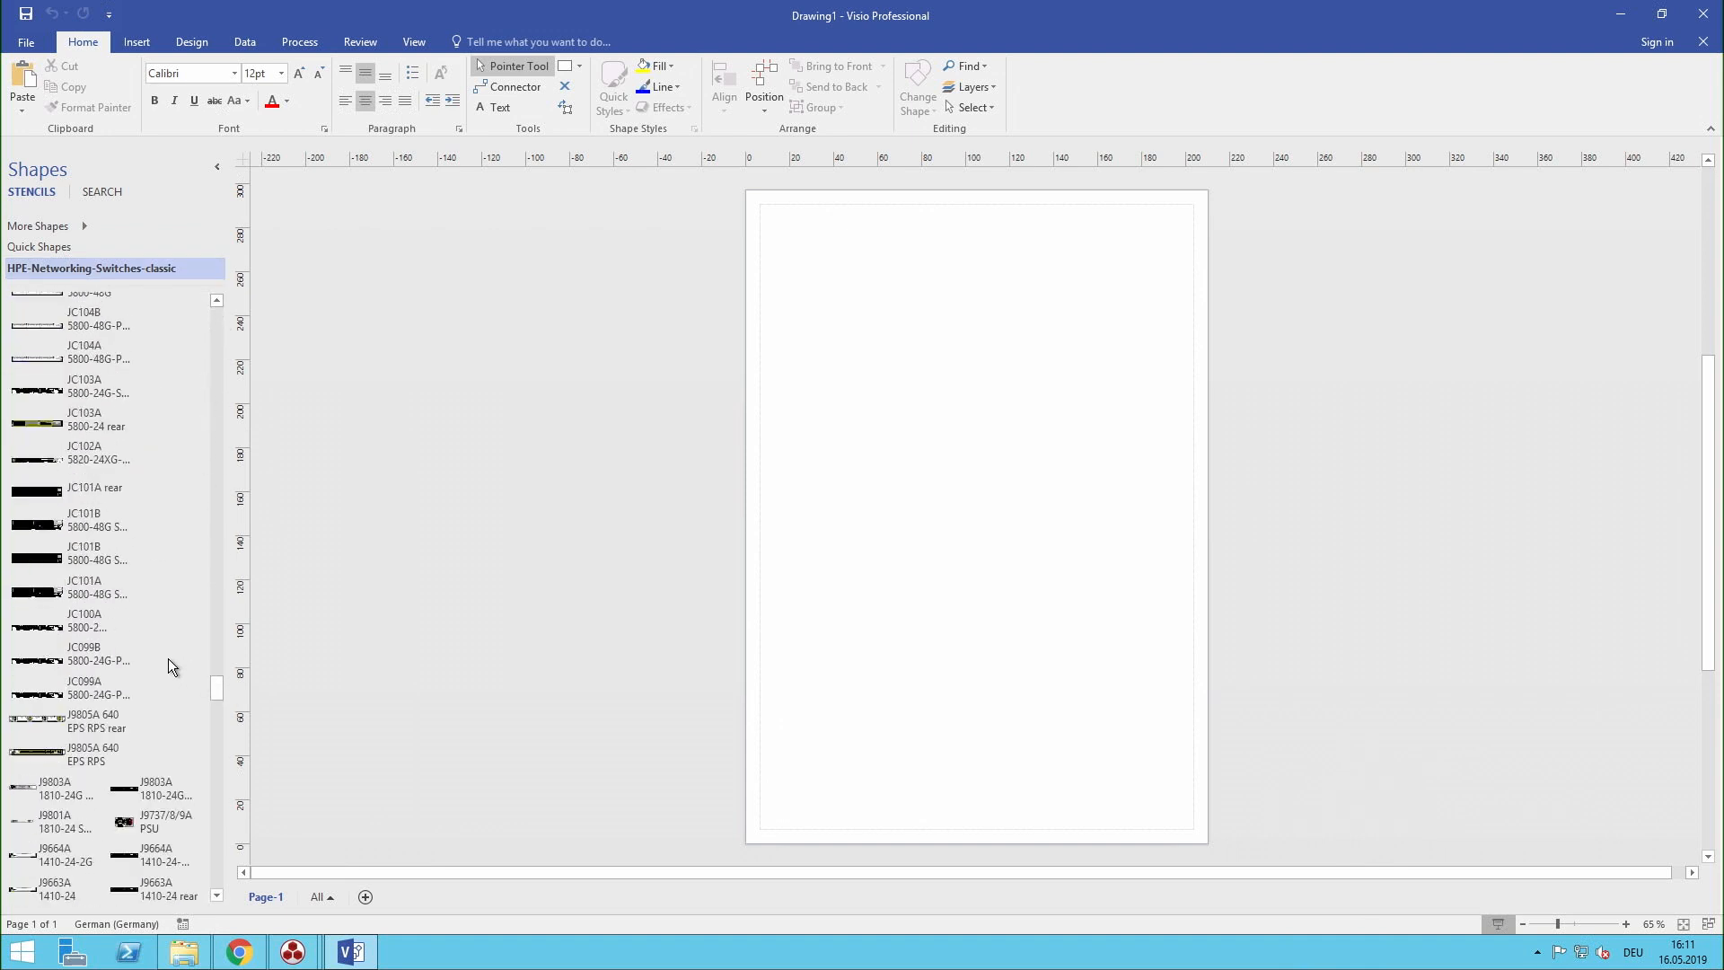
{"action": "scroll", "coordinate": [163, 662], "scroll_direction": "down", "scroll_amount": 3}
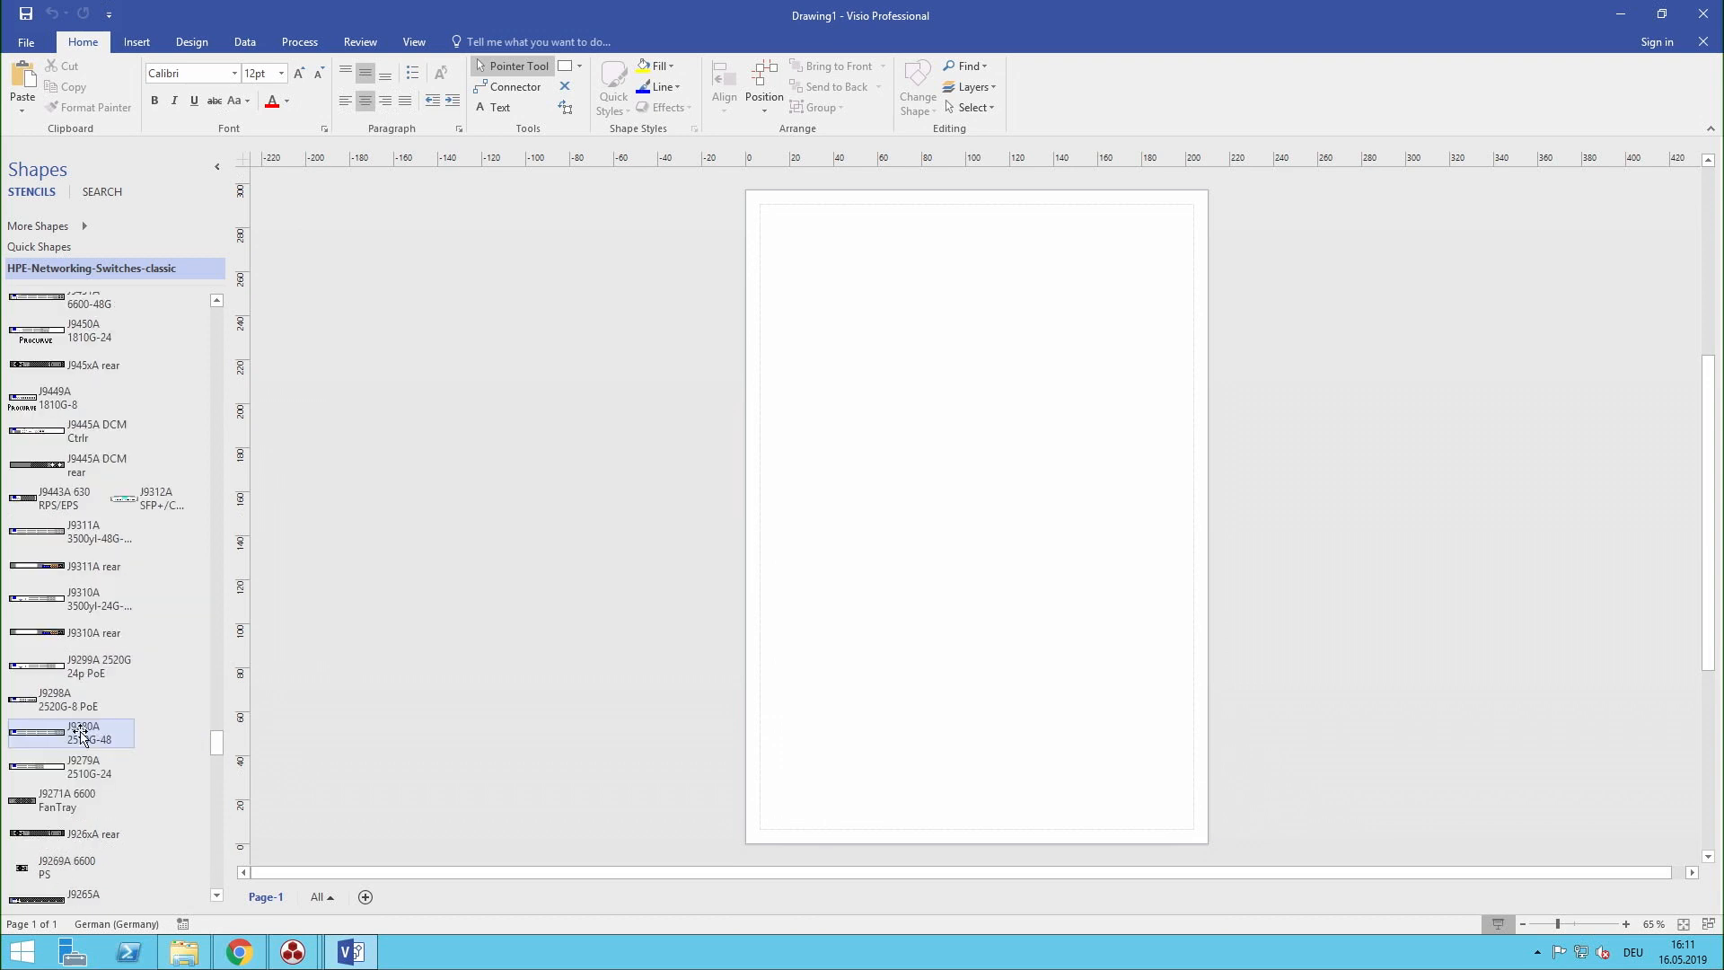
{"action": "left_click_drag", "start_coordinate": [64, 733], "coordinate": [877, 303]}
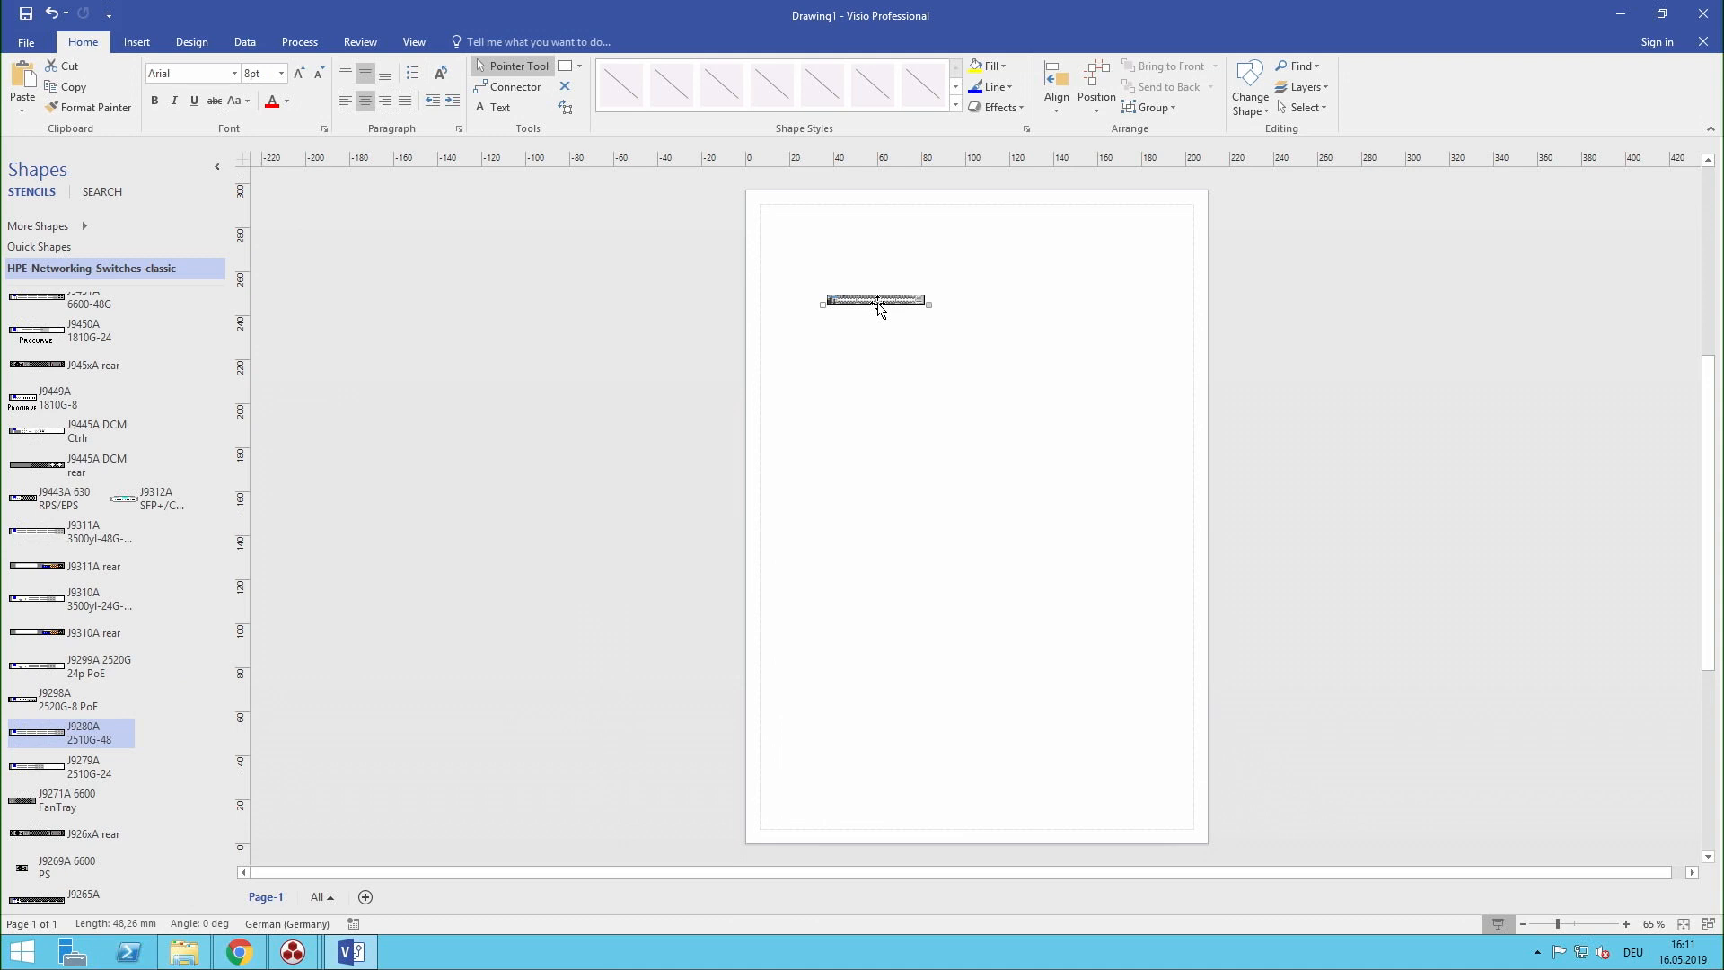
Enlarge the placed J9280A switch shape by setting its length to 1900 mm
{"action": "left_click", "coordinate": [115, 924]}
{"action": "type", "text": "1900"}
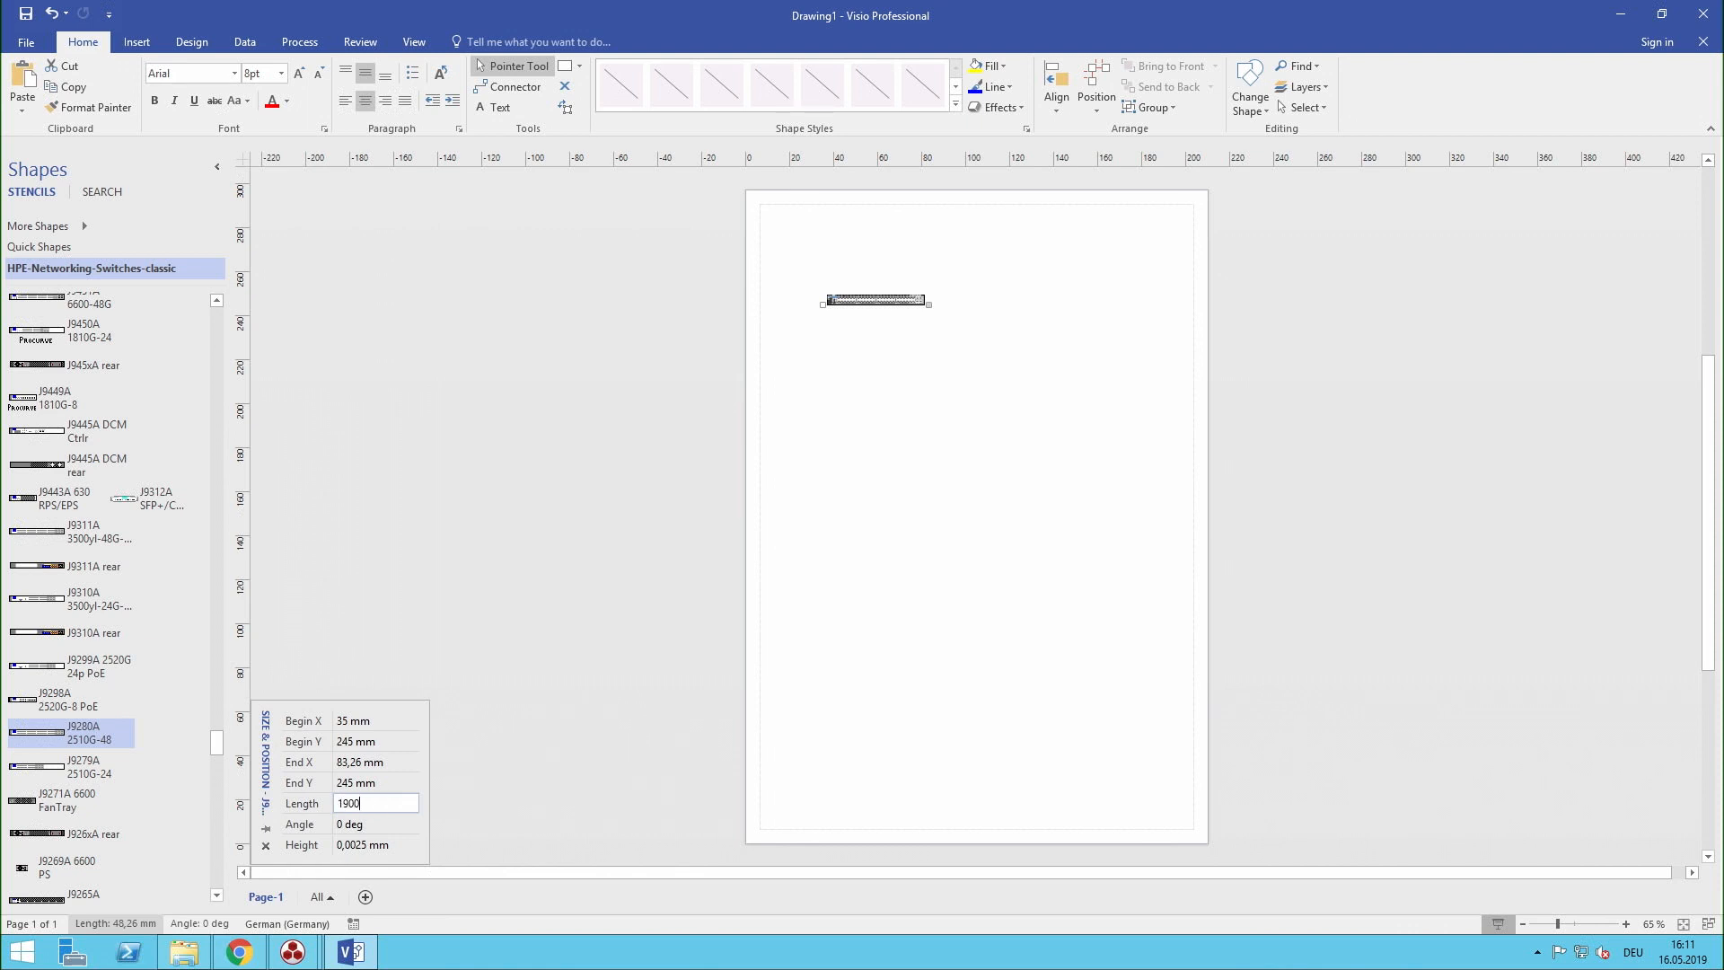
{"action": "key", "text": "Return"}
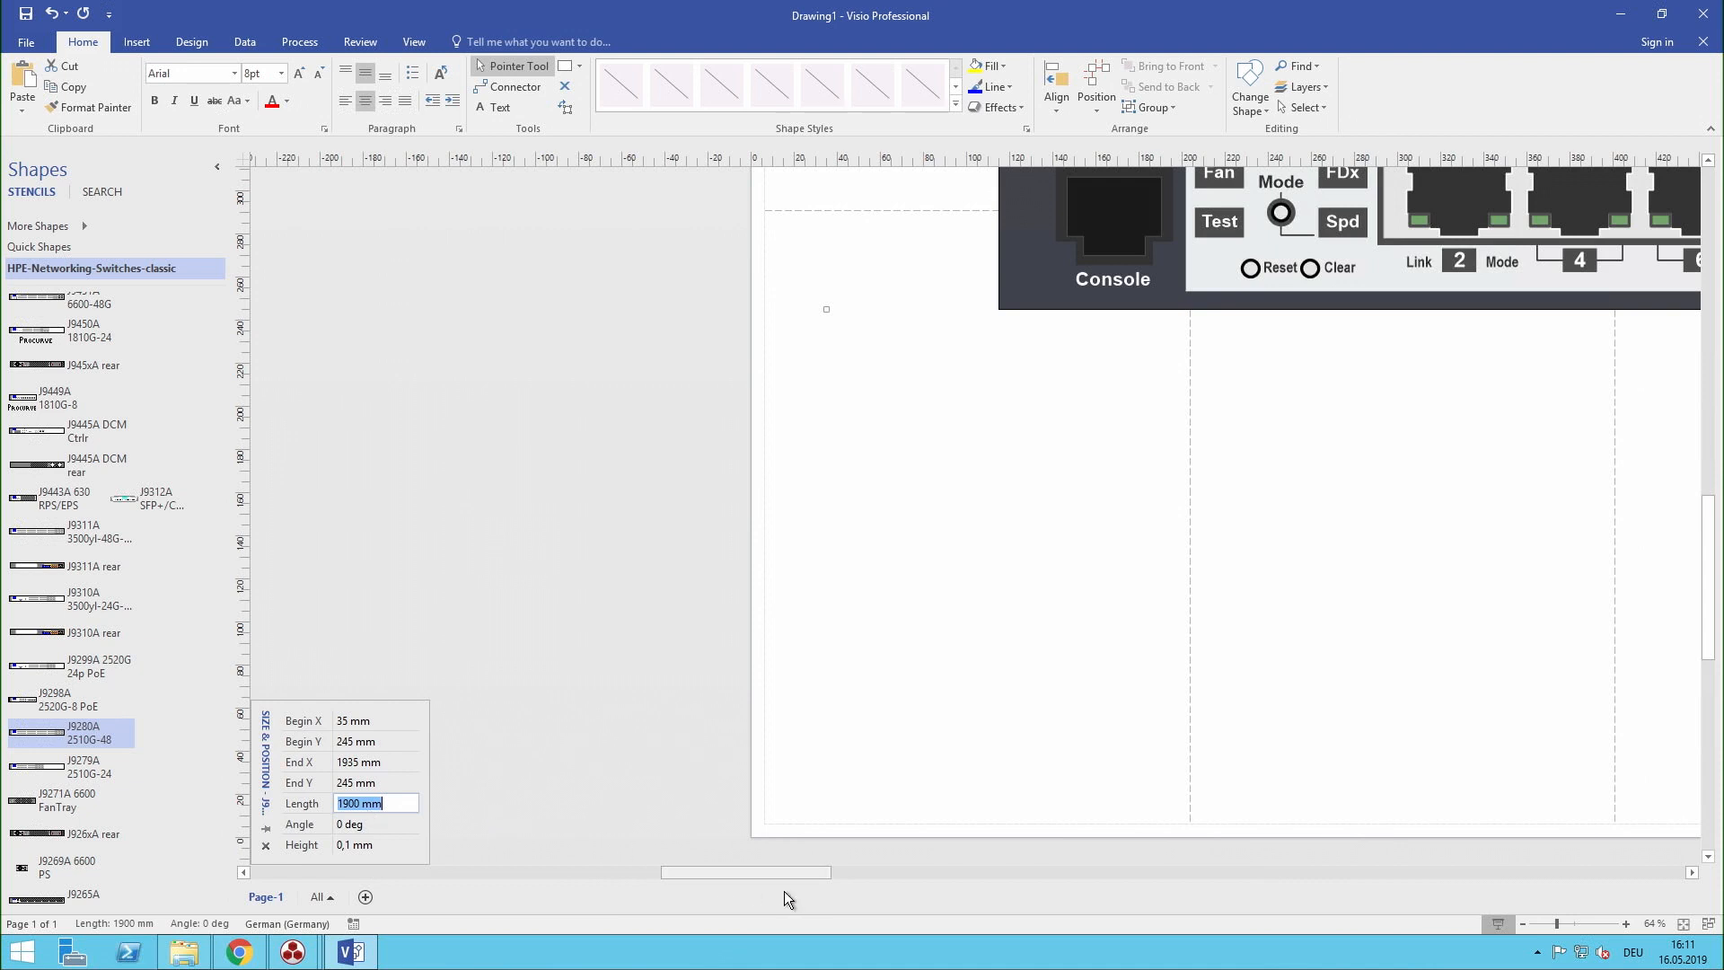
{"action": "left_click_drag", "start_coordinate": [784, 872], "coordinate": [839, 876]}
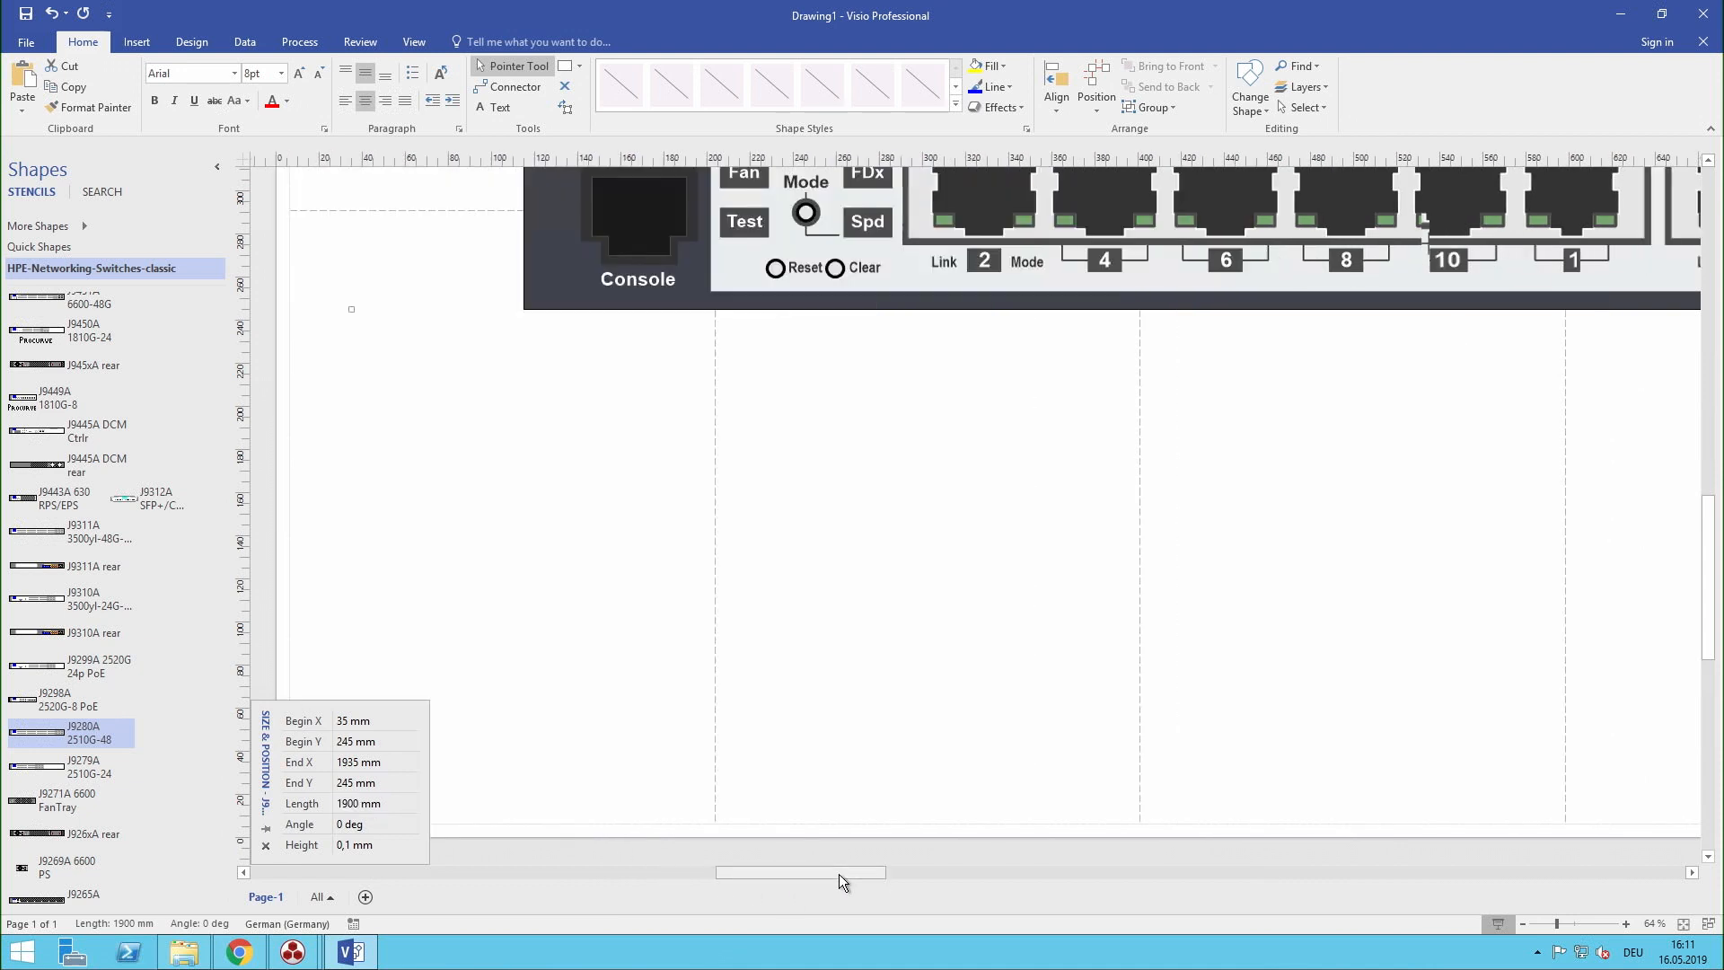
Find Paint with the Windows search and launch it
{"action": "left_click", "coordinate": [22, 952]}
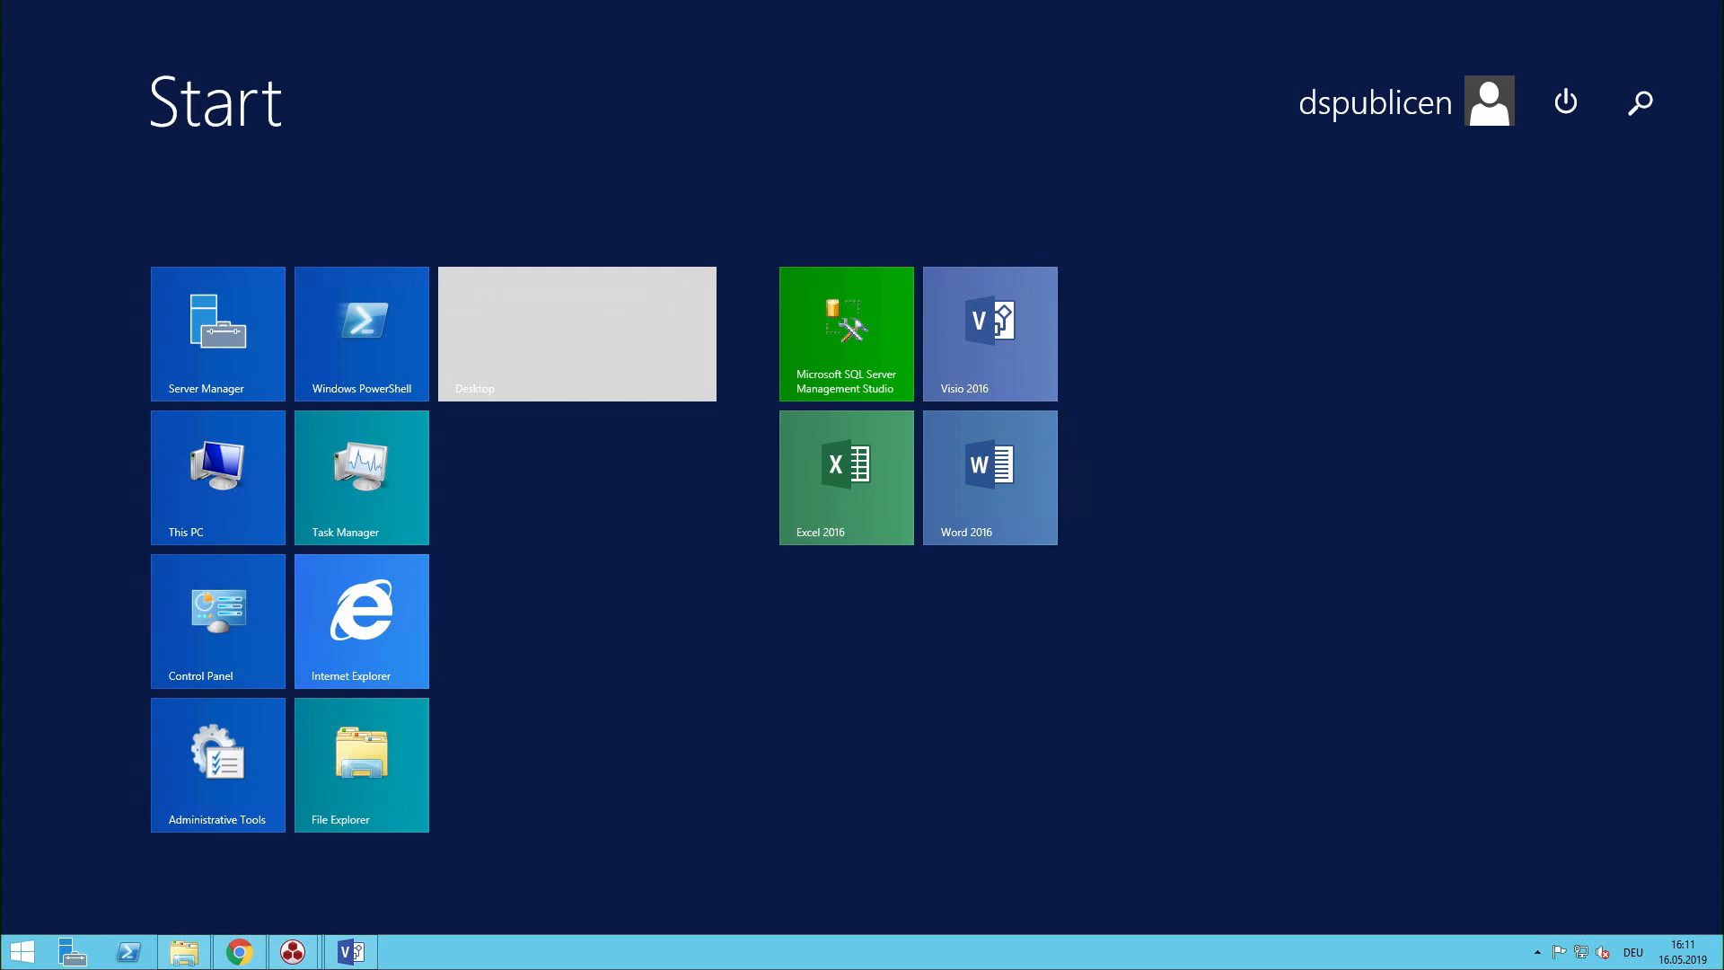
{"action": "type", "text": "paint"}
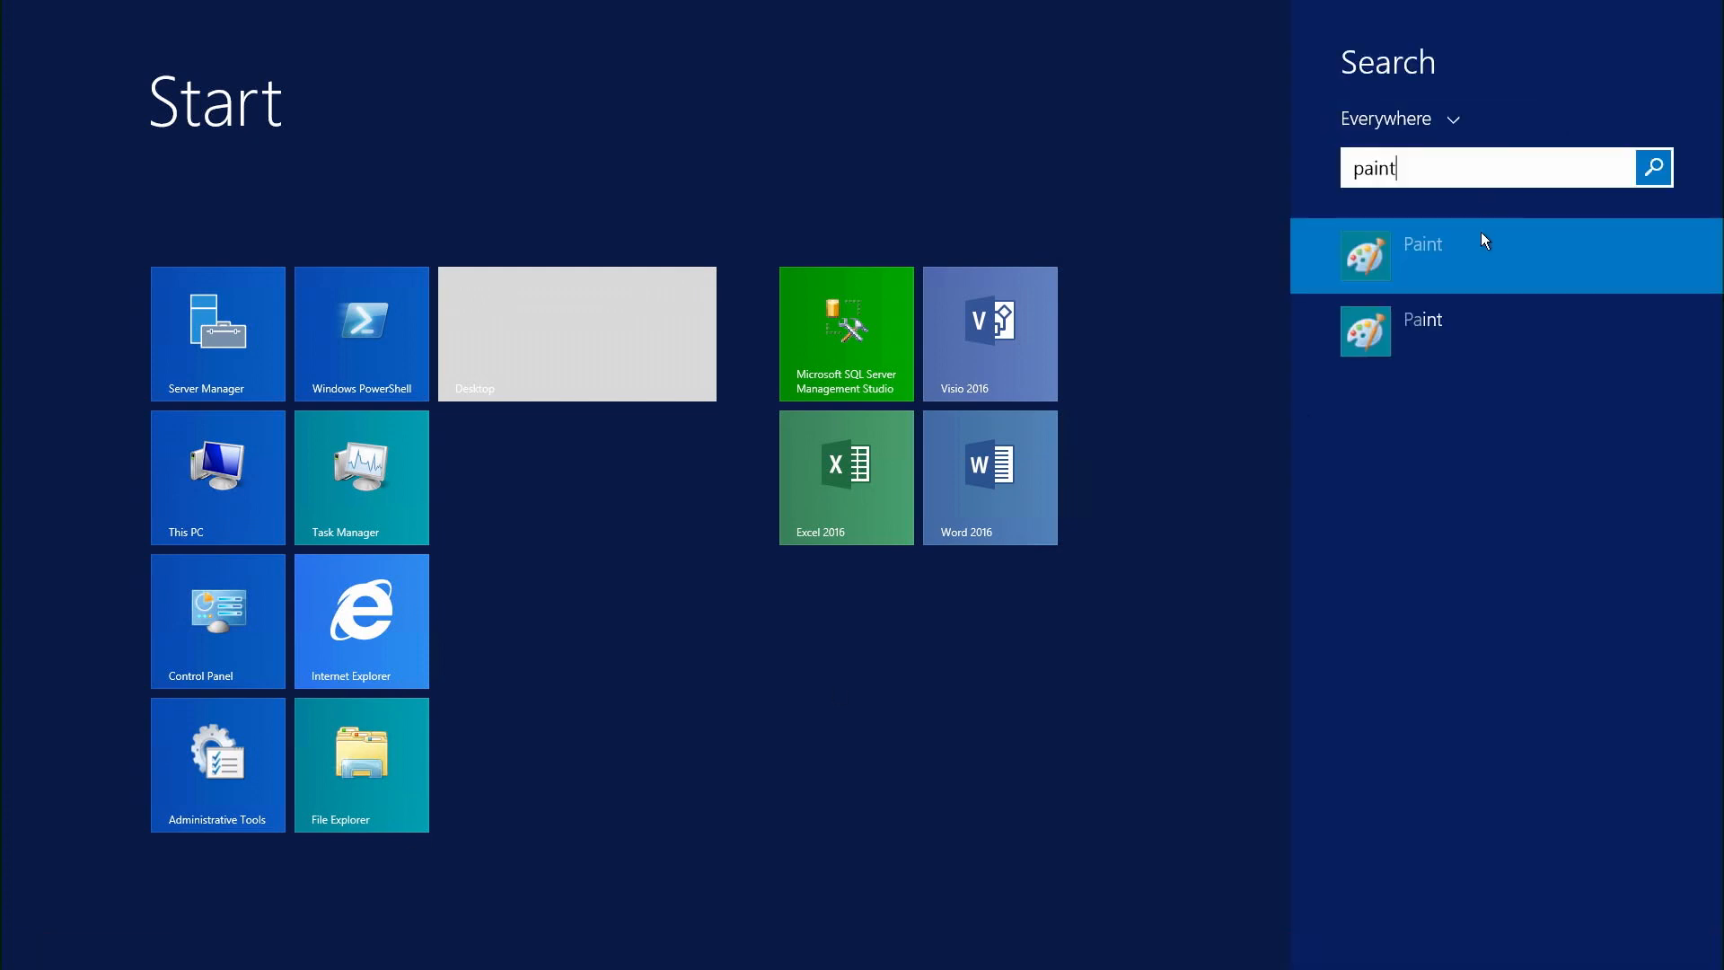
{"action": "left_click", "coordinate": [1481, 235]}
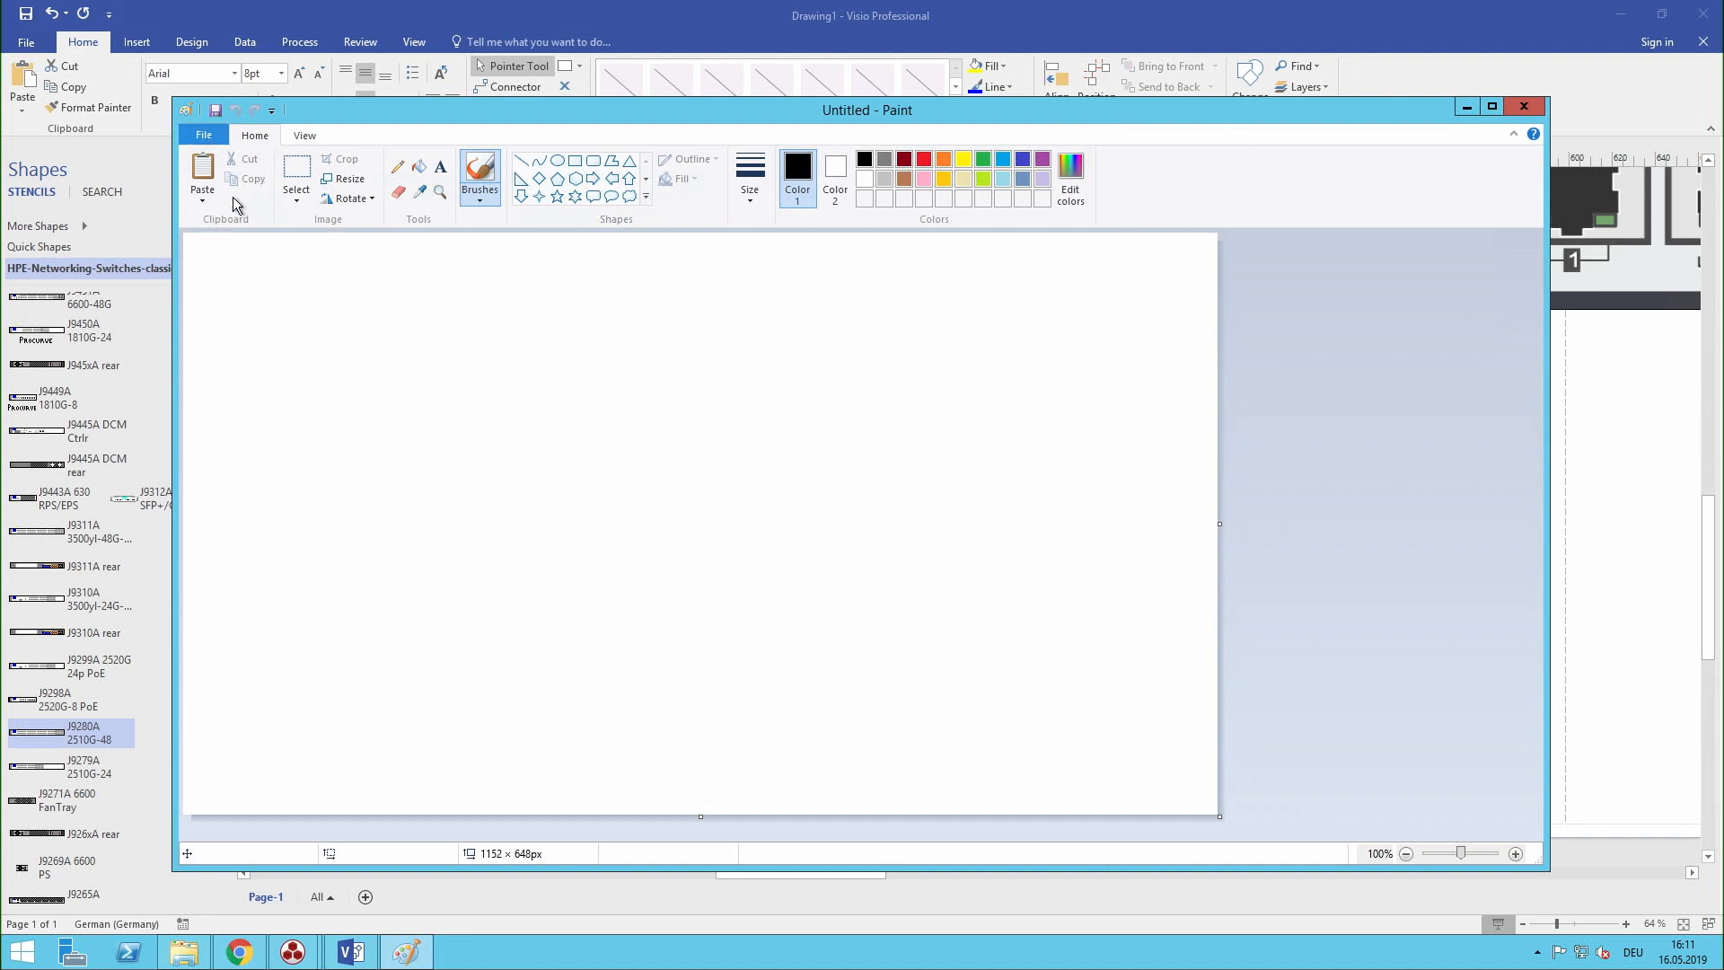
Set the blank Paint canvas to 1 × 1 pixel in the image properties
{"action": "left_click", "coordinate": [208, 136]}
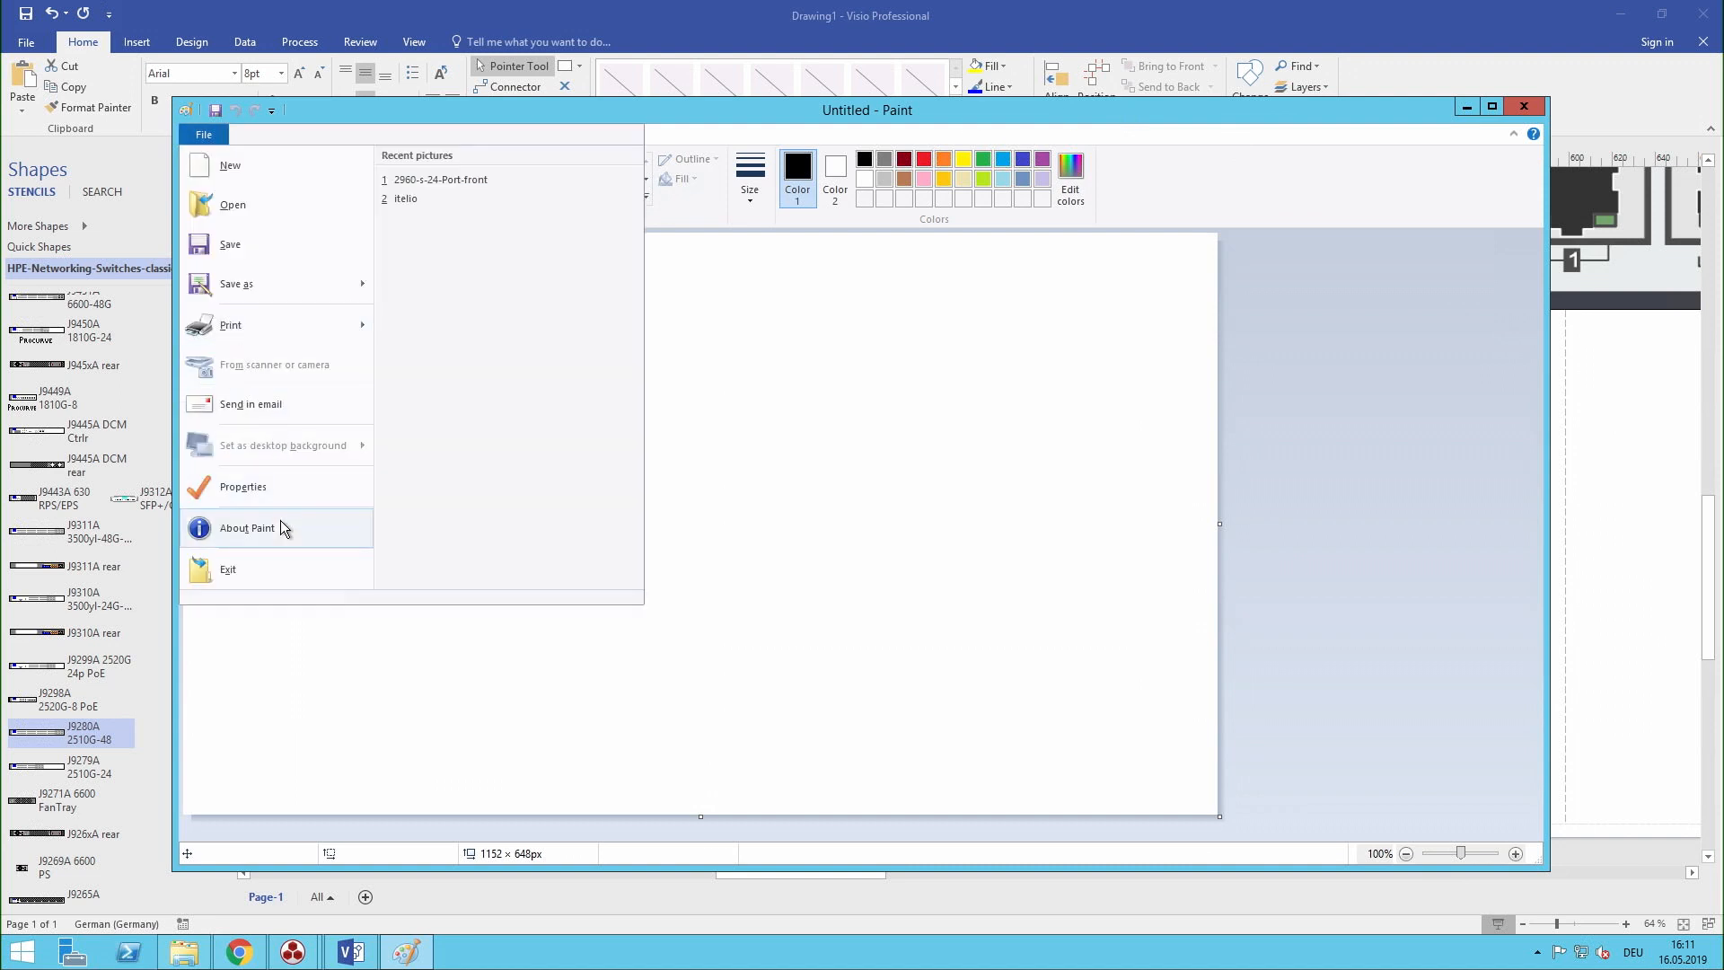
{"action": "left_click", "coordinate": [288, 496]}
{"action": "type", "text": "1"}
{"action": "key", "text": "Tab"}
{"action": "type", "text": "1"}
{"action": "left_click", "coordinate": [910, 609]}
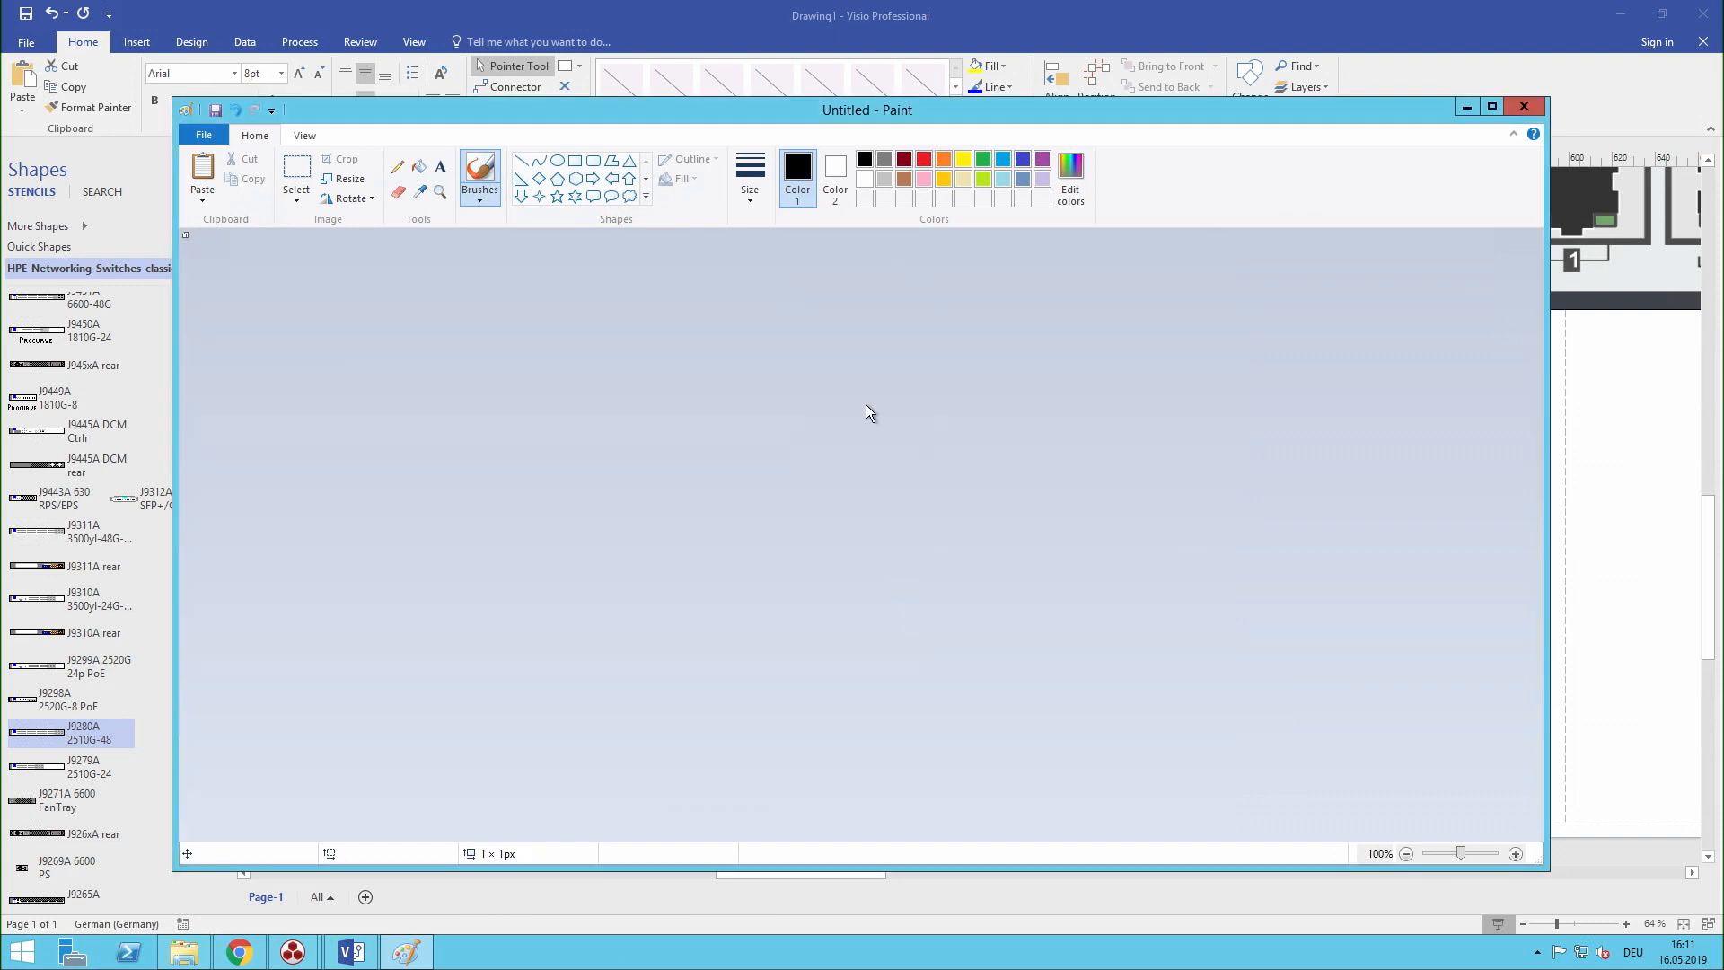
Copy the enlarged J9280A switch shape from the Visio drawing and paste it into the Paint canvas
{"action": "left_click", "coordinate": [750, 18]}
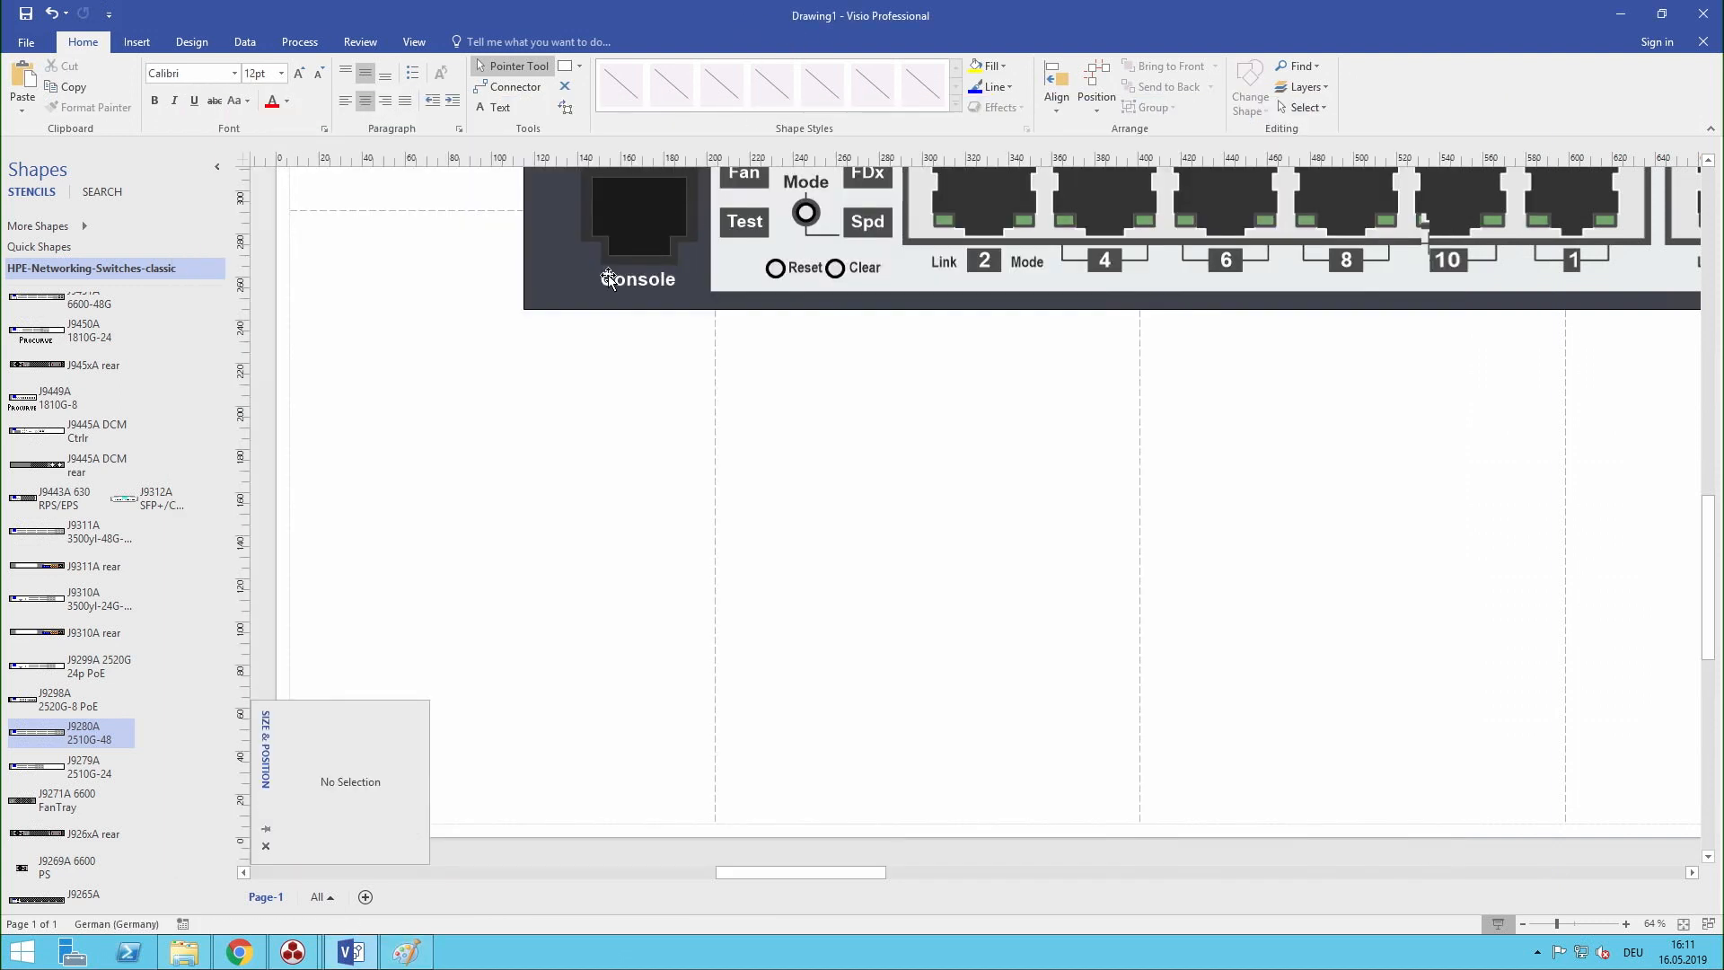
{"action": "key", "text": "ctrl+z"}
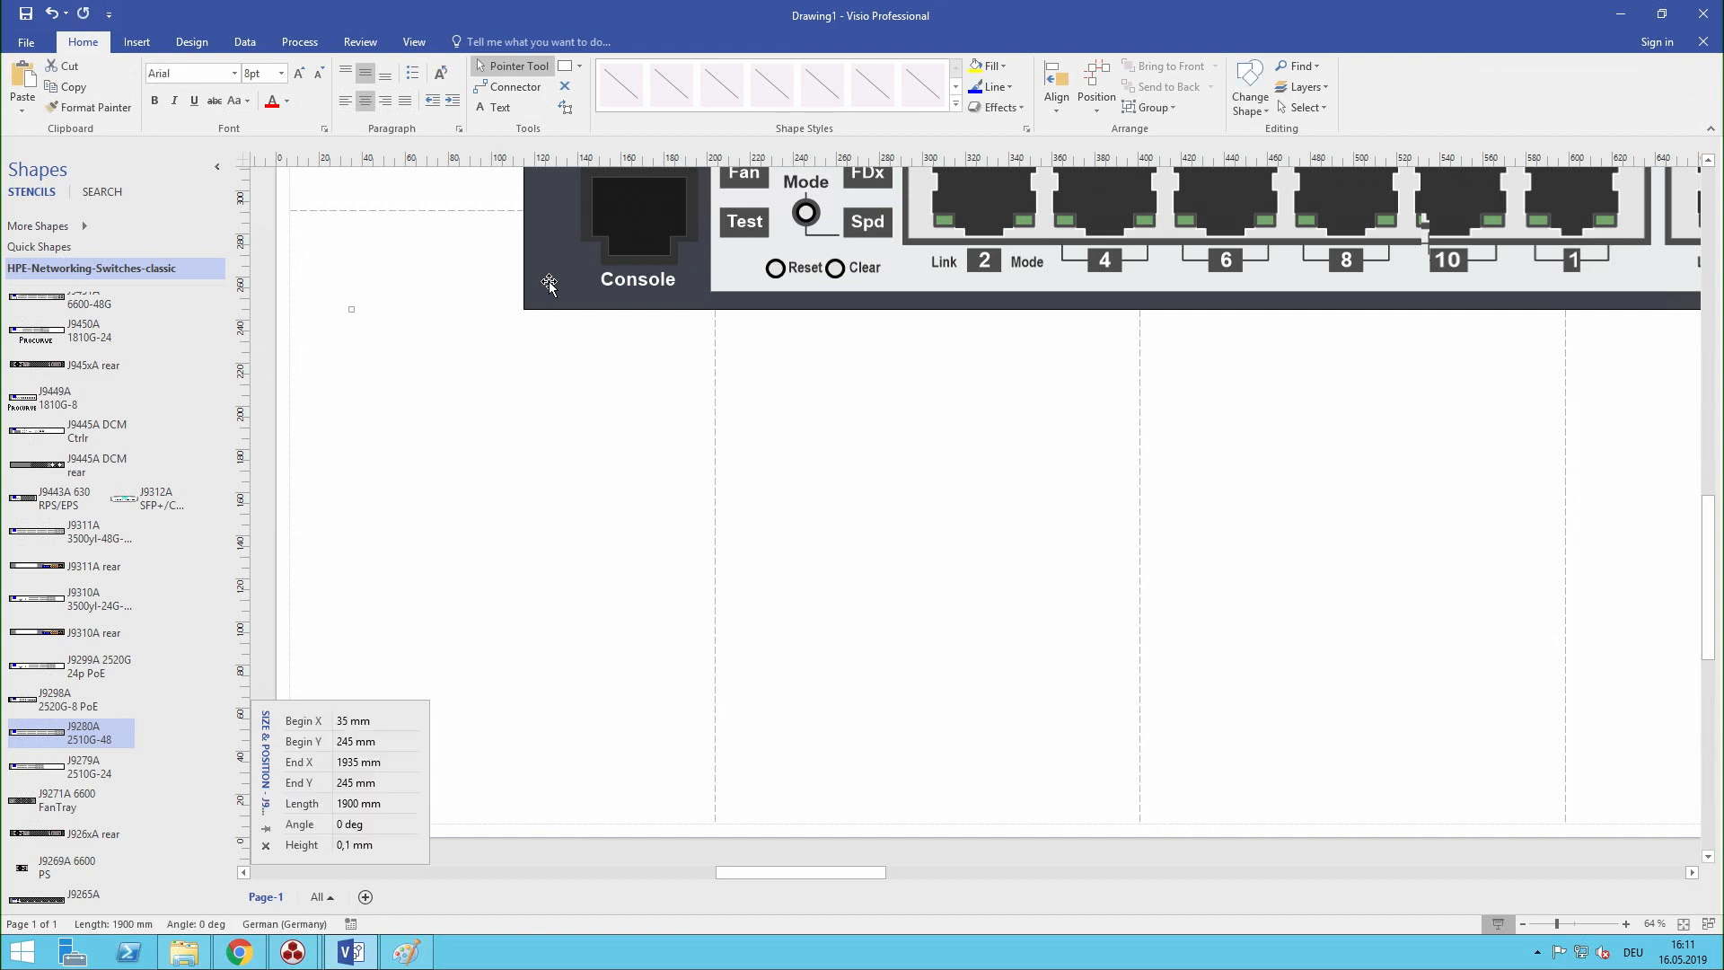
{"action": "key", "text": "Delete"}
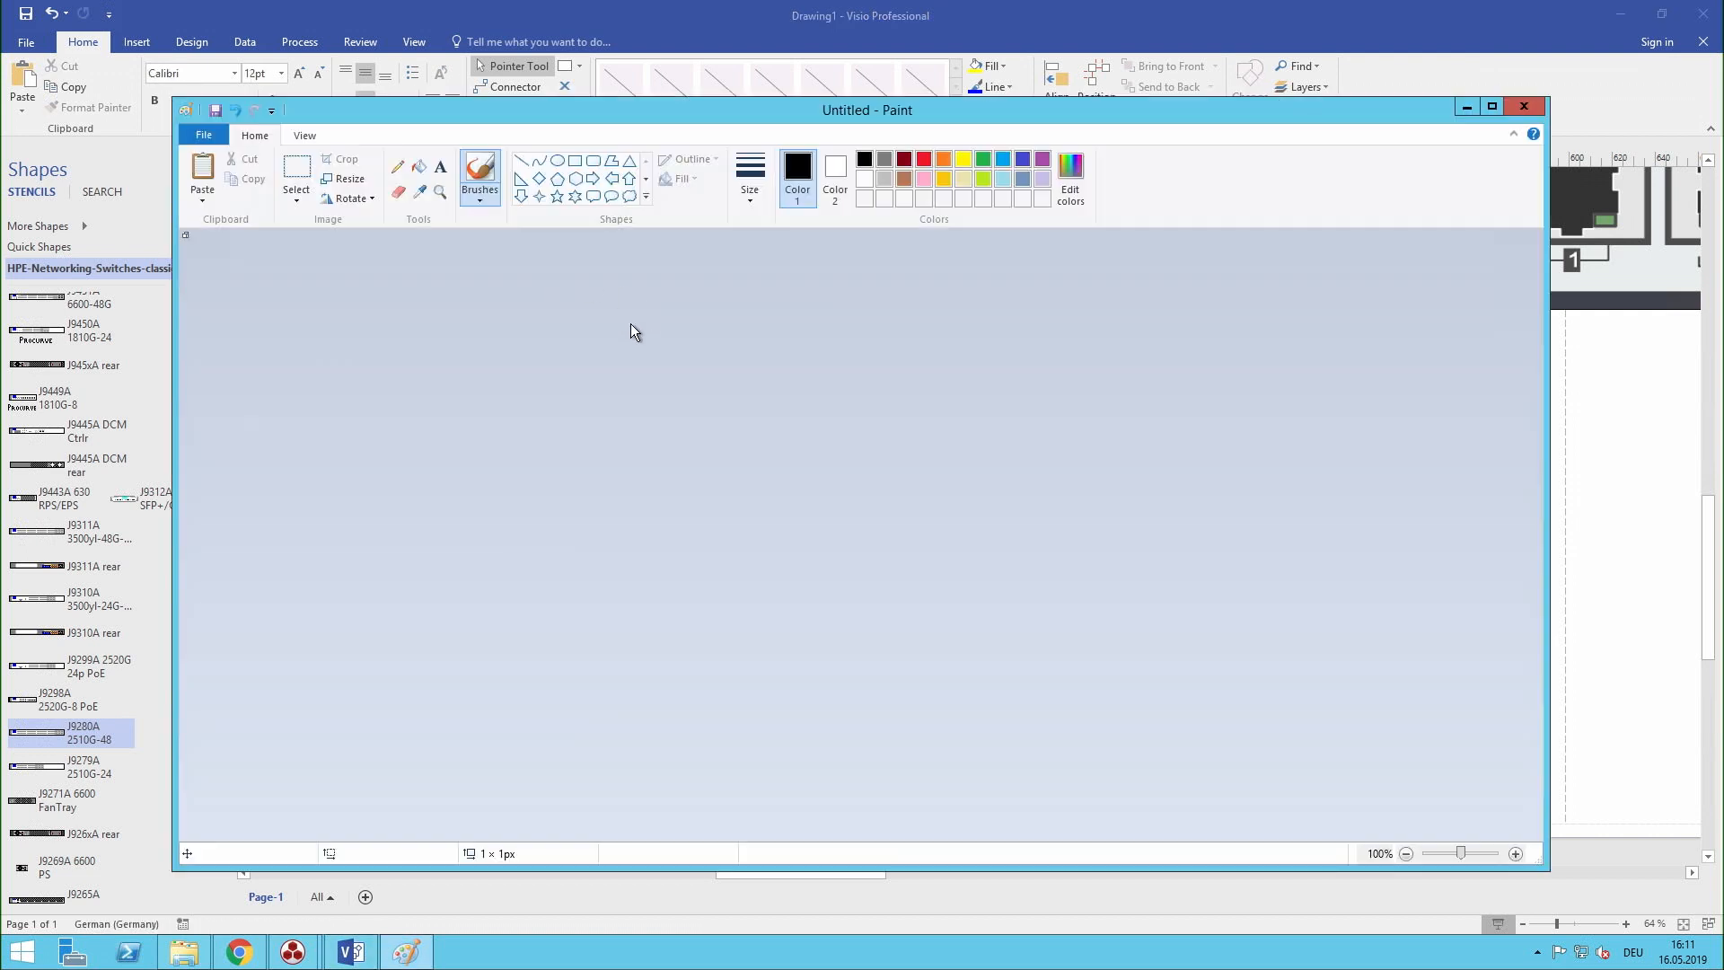
{"action": "key", "text": "ctrl+v"}
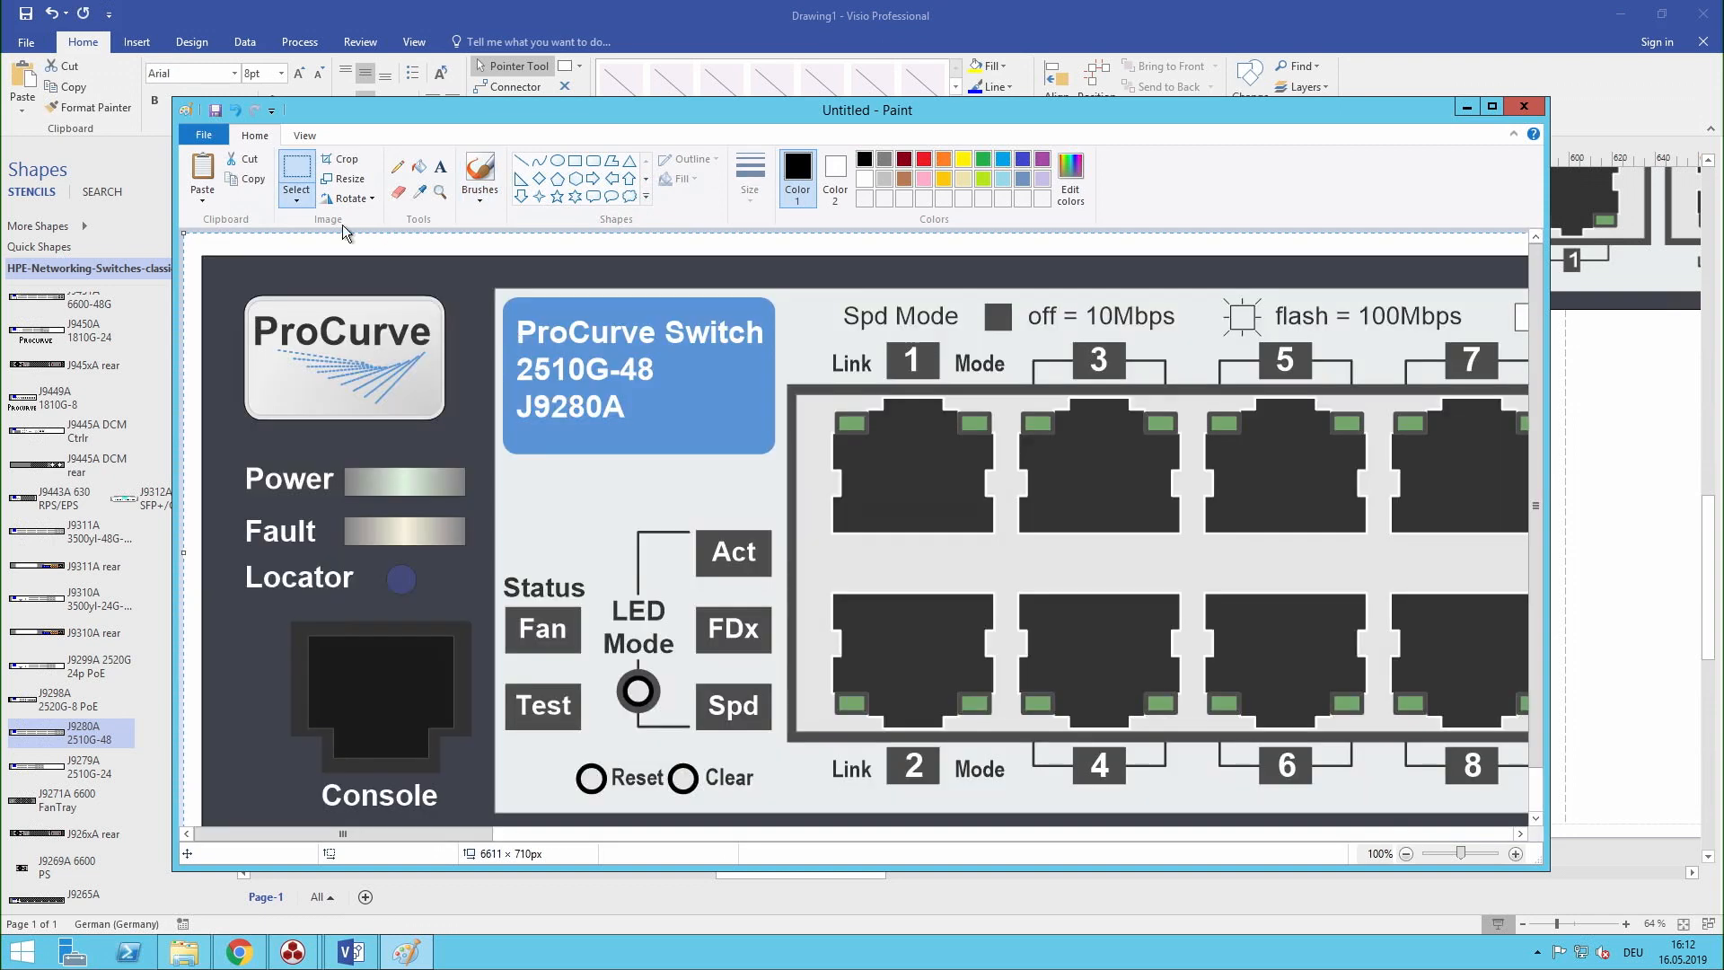
Save the pasted switch picture as a PNG file named 9280 in the Pictures folder
{"action": "left_click", "coordinate": [219, 134]}
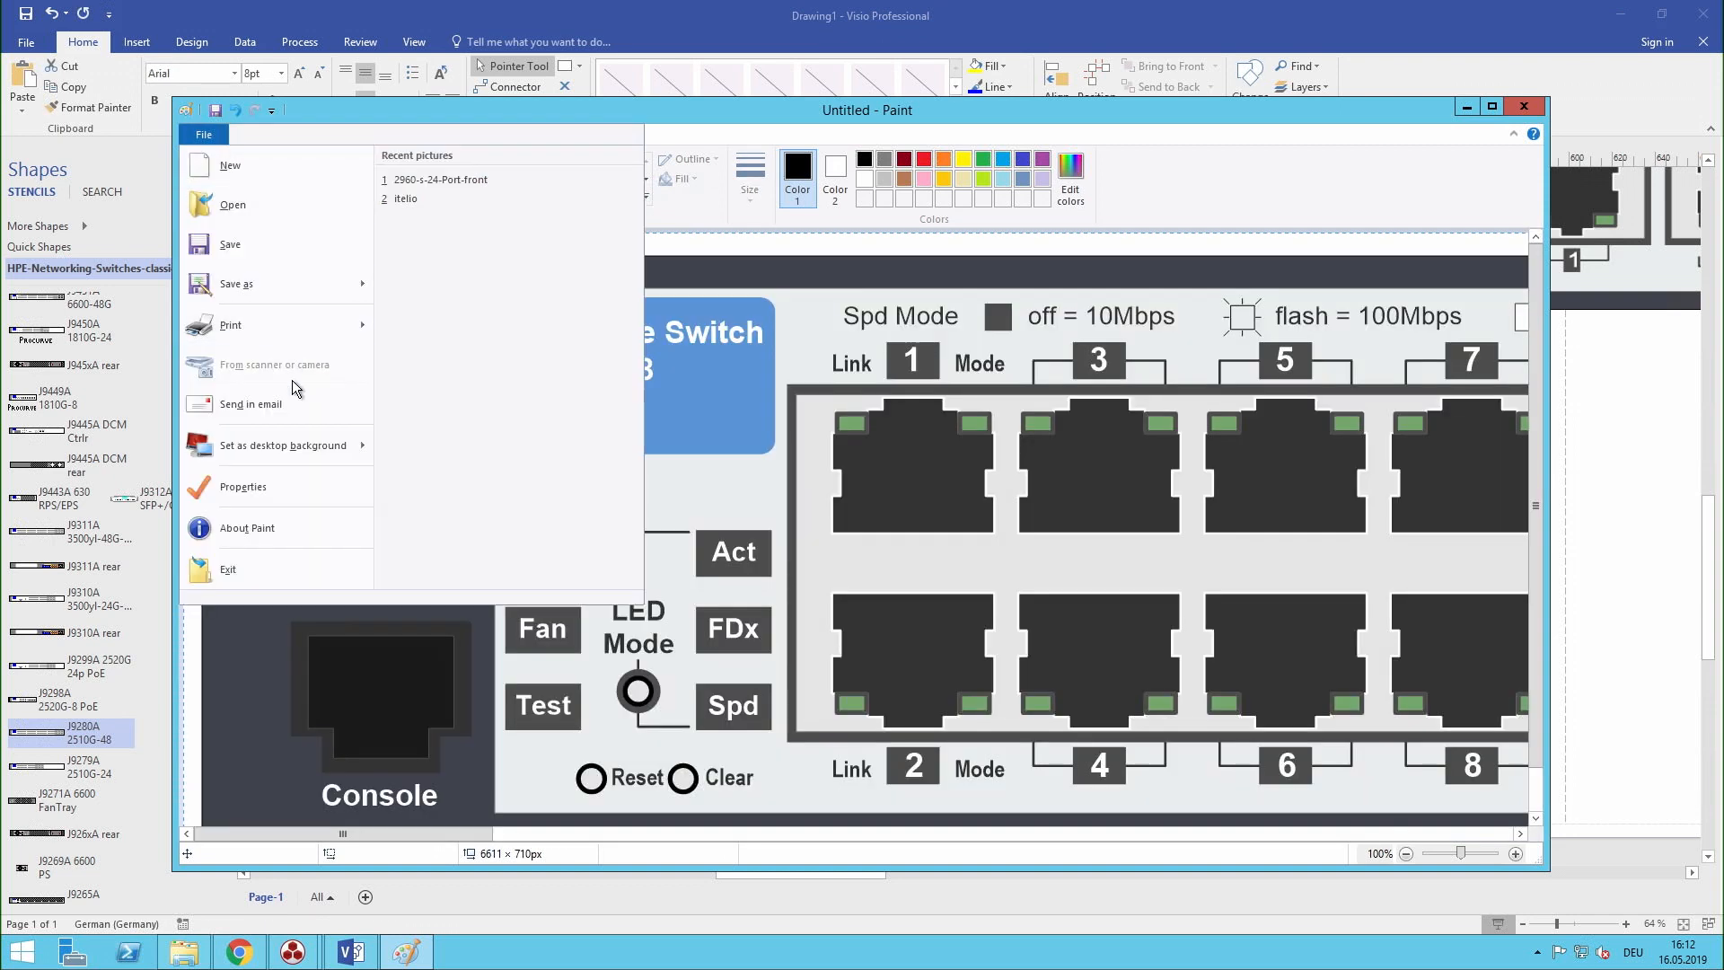
{"action": "mouse_move", "coordinate": [290, 286]}
{"action": "left_click", "coordinate": [444, 190]}
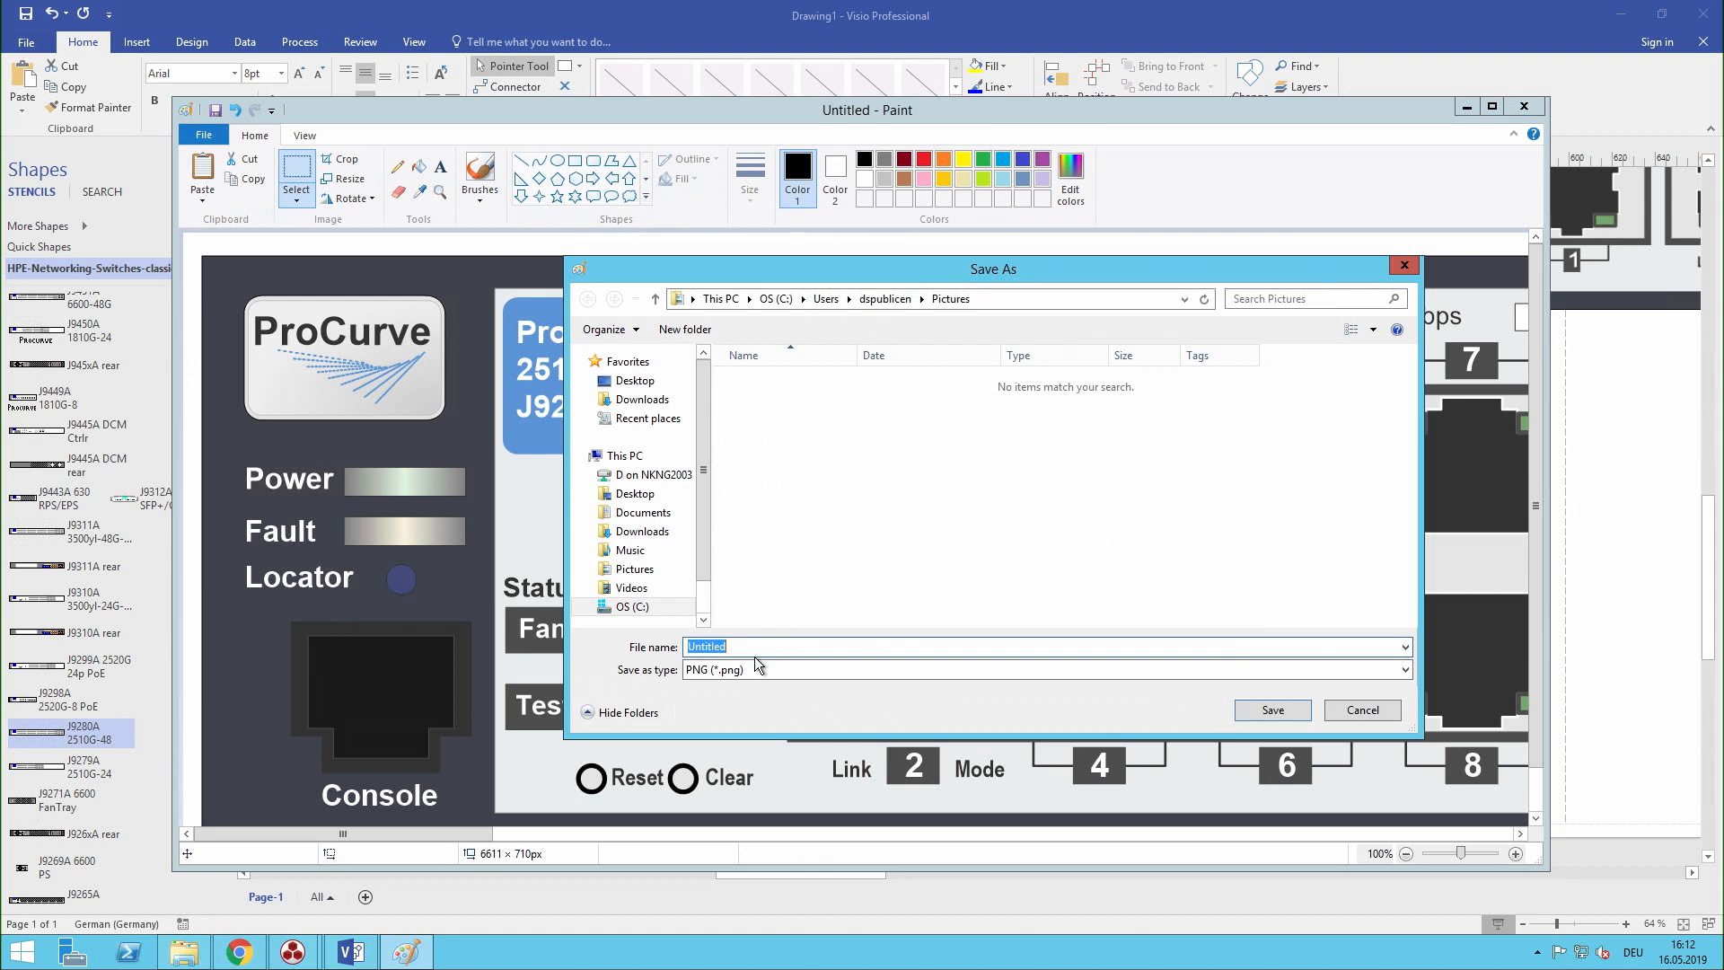
{"action": "type", "text": "9280"}
{"action": "left_click", "coordinate": [1261, 711]}
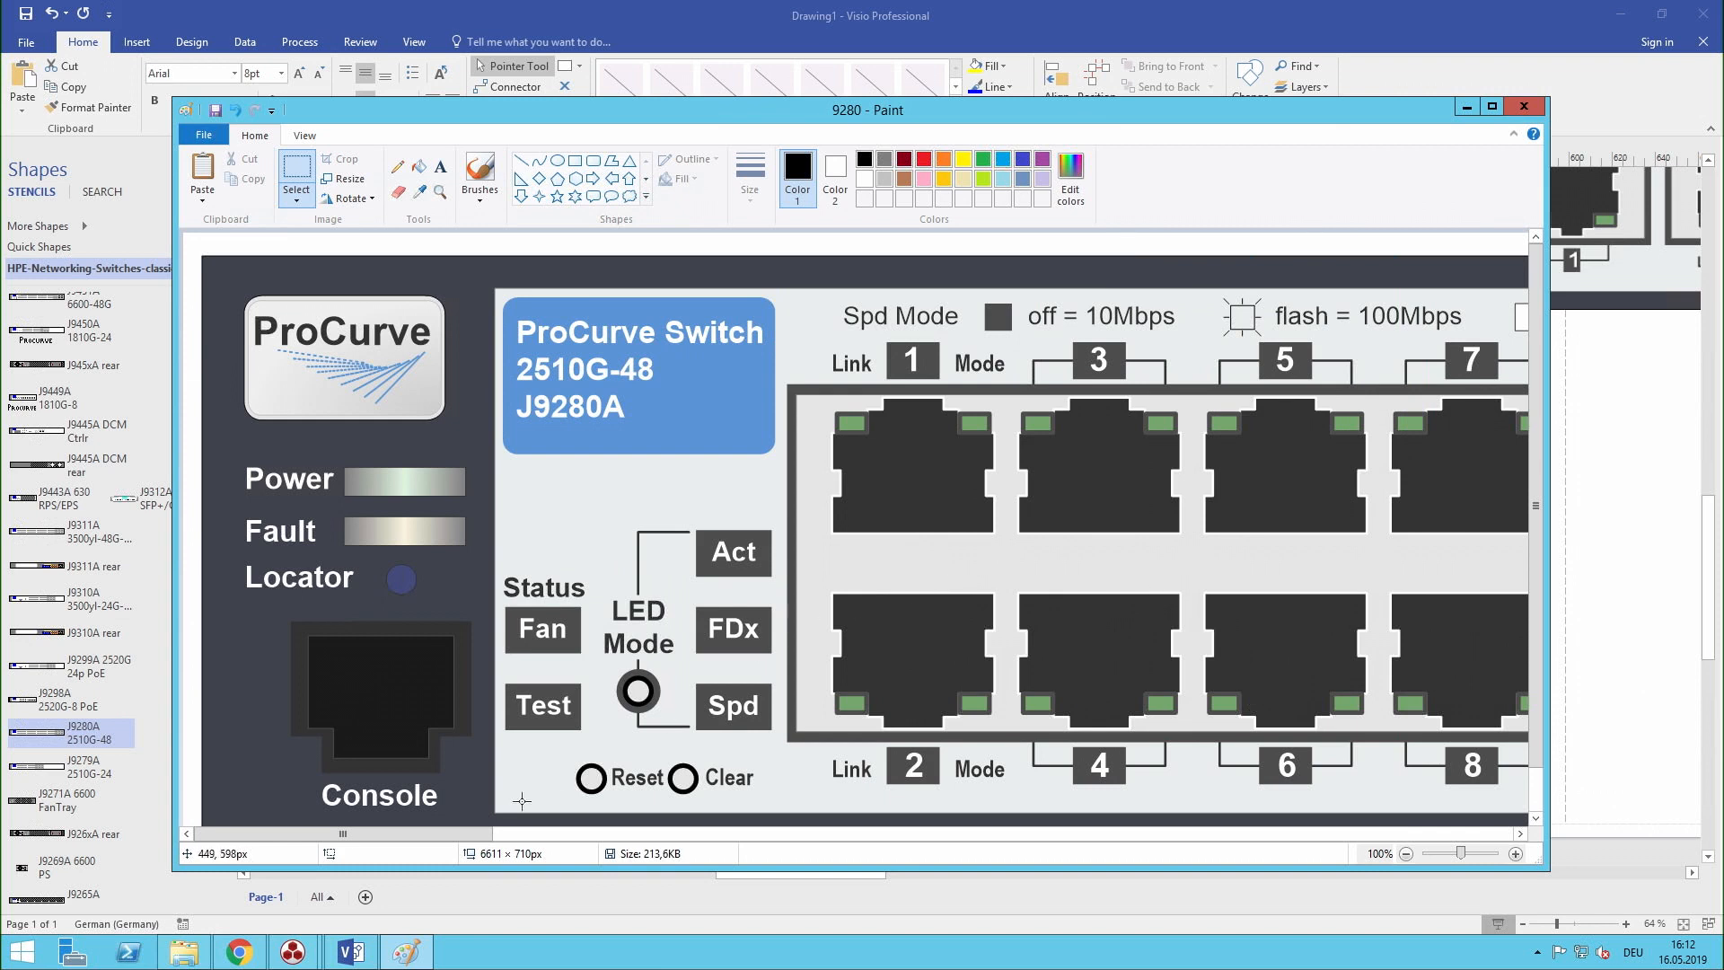
Return to the Docusnap Shape Editor and load j9280.png from Documents\Templates as the element's front image
{"action": "mouse_move", "coordinate": [293, 949]}
{"action": "left_click", "coordinate": [411, 853]}
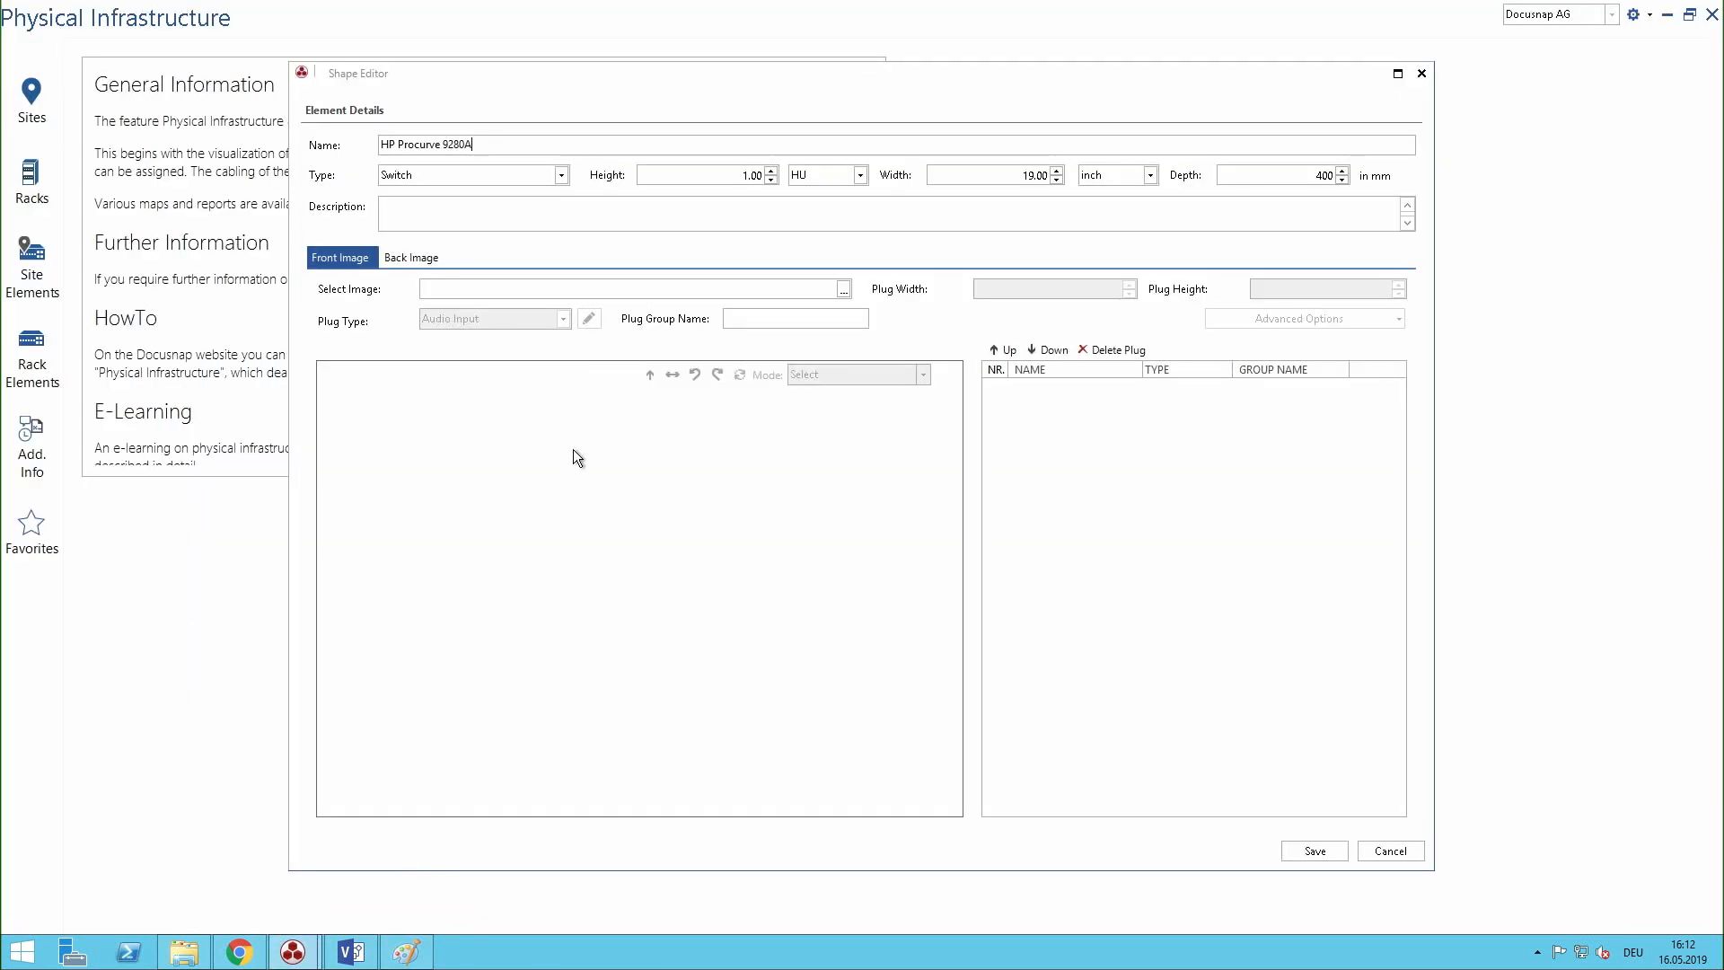
{"action": "left_click", "coordinate": [842, 291]}
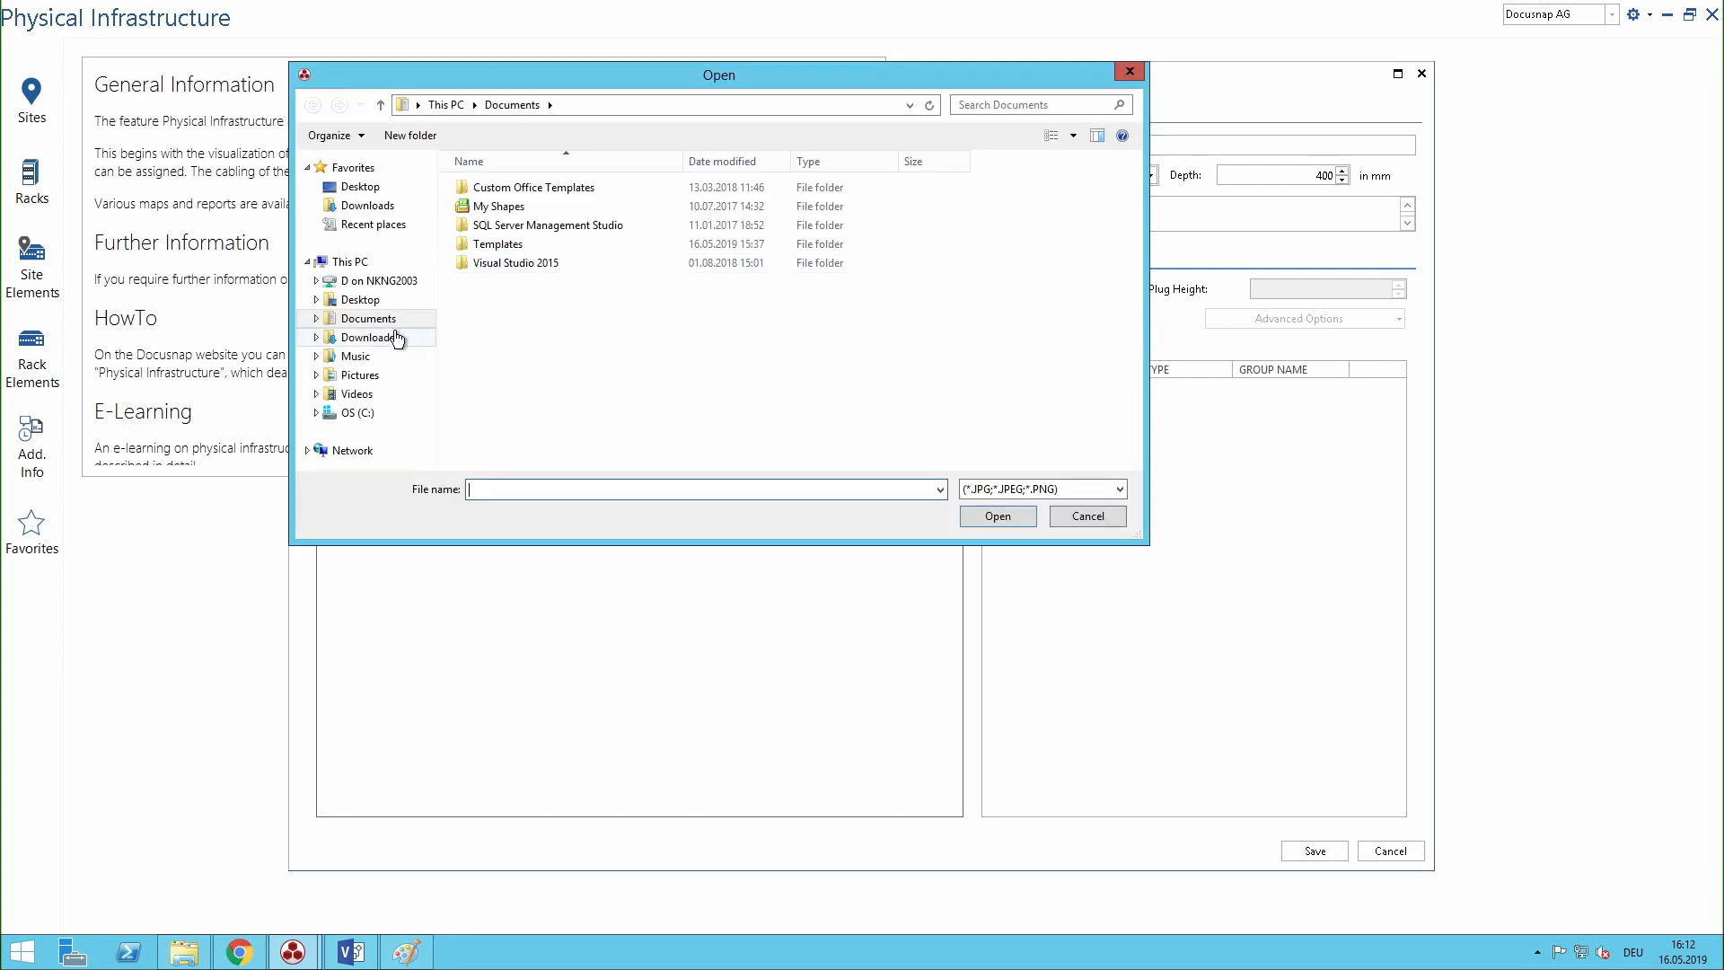
{"action": "double_click", "coordinate": [507, 244]}
{"action": "left_click", "coordinate": [503, 245]}
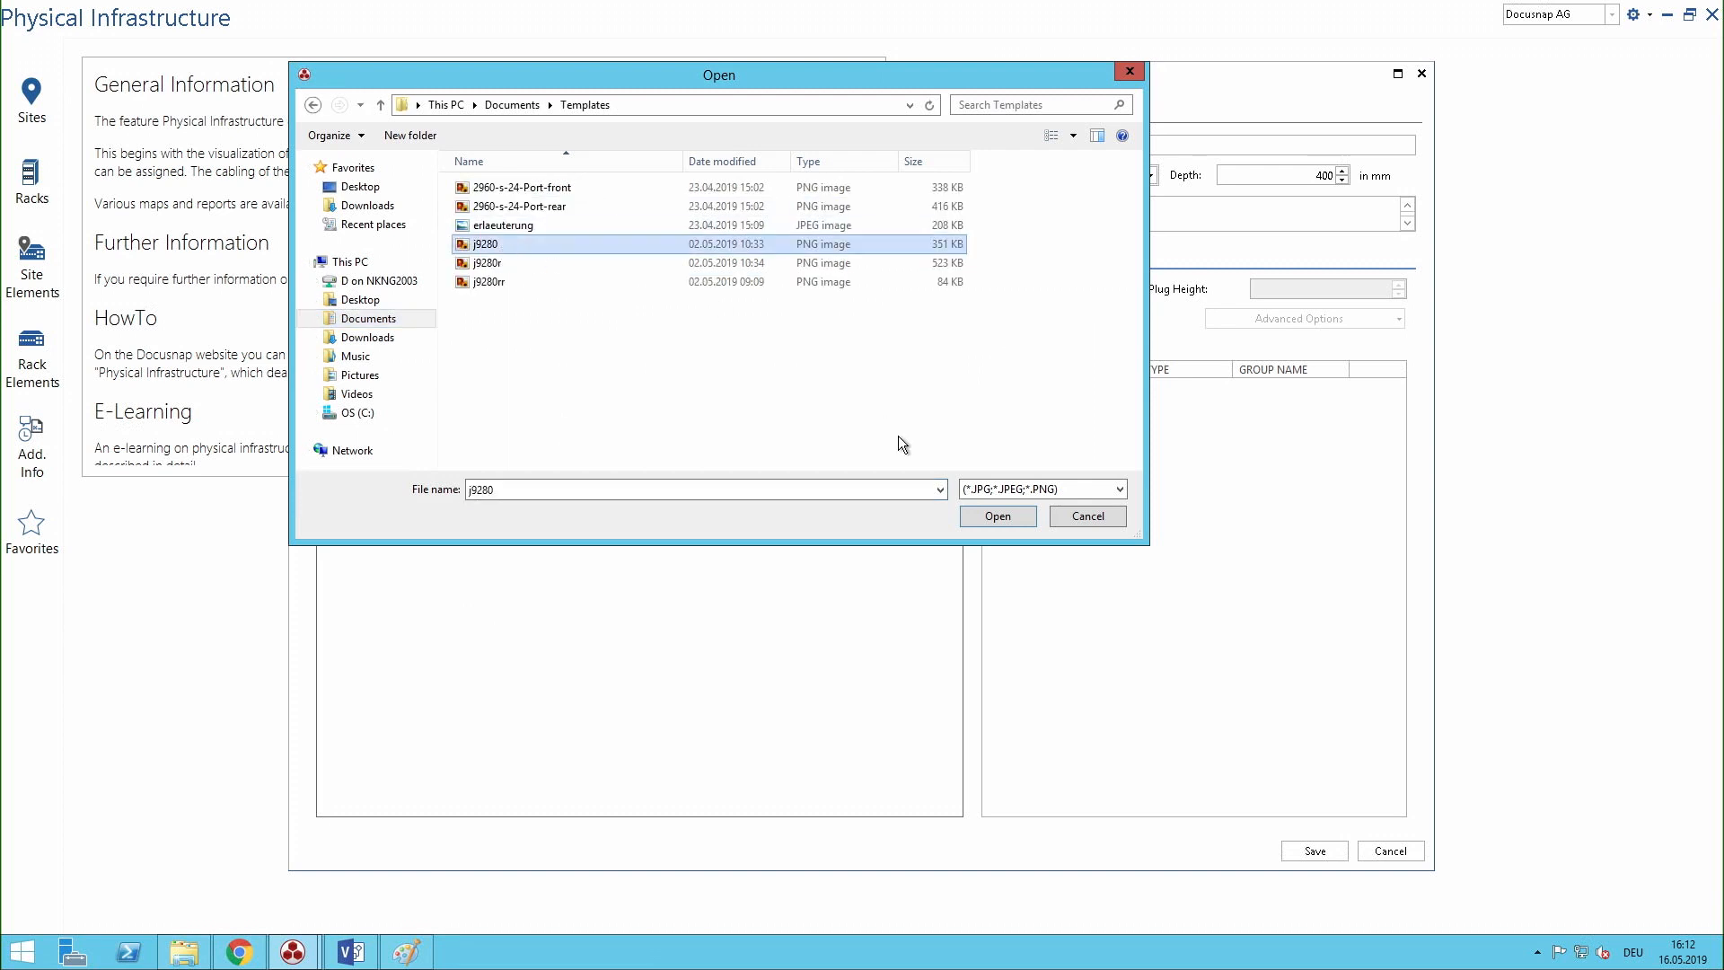
{"action": "left_click", "coordinate": [976, 521]}
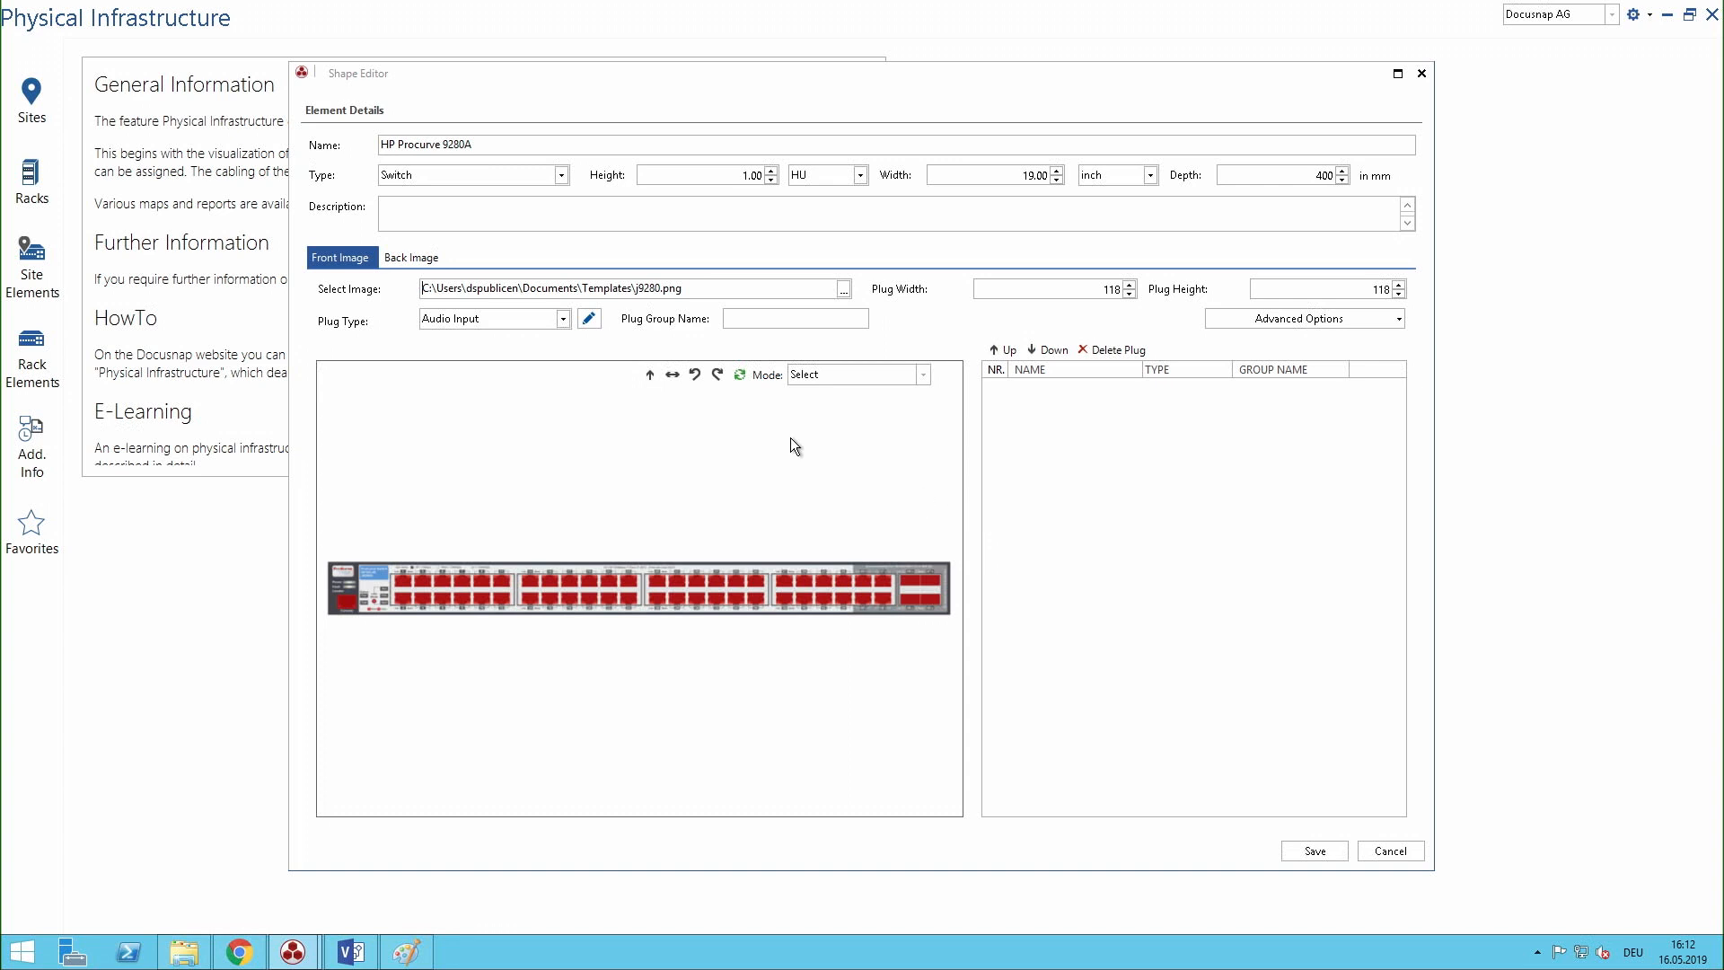
Maximize the Shape Editor and define a Power plug on the power connector of the front image
{"action": "left_click", "coordinate": [1400, 74]}
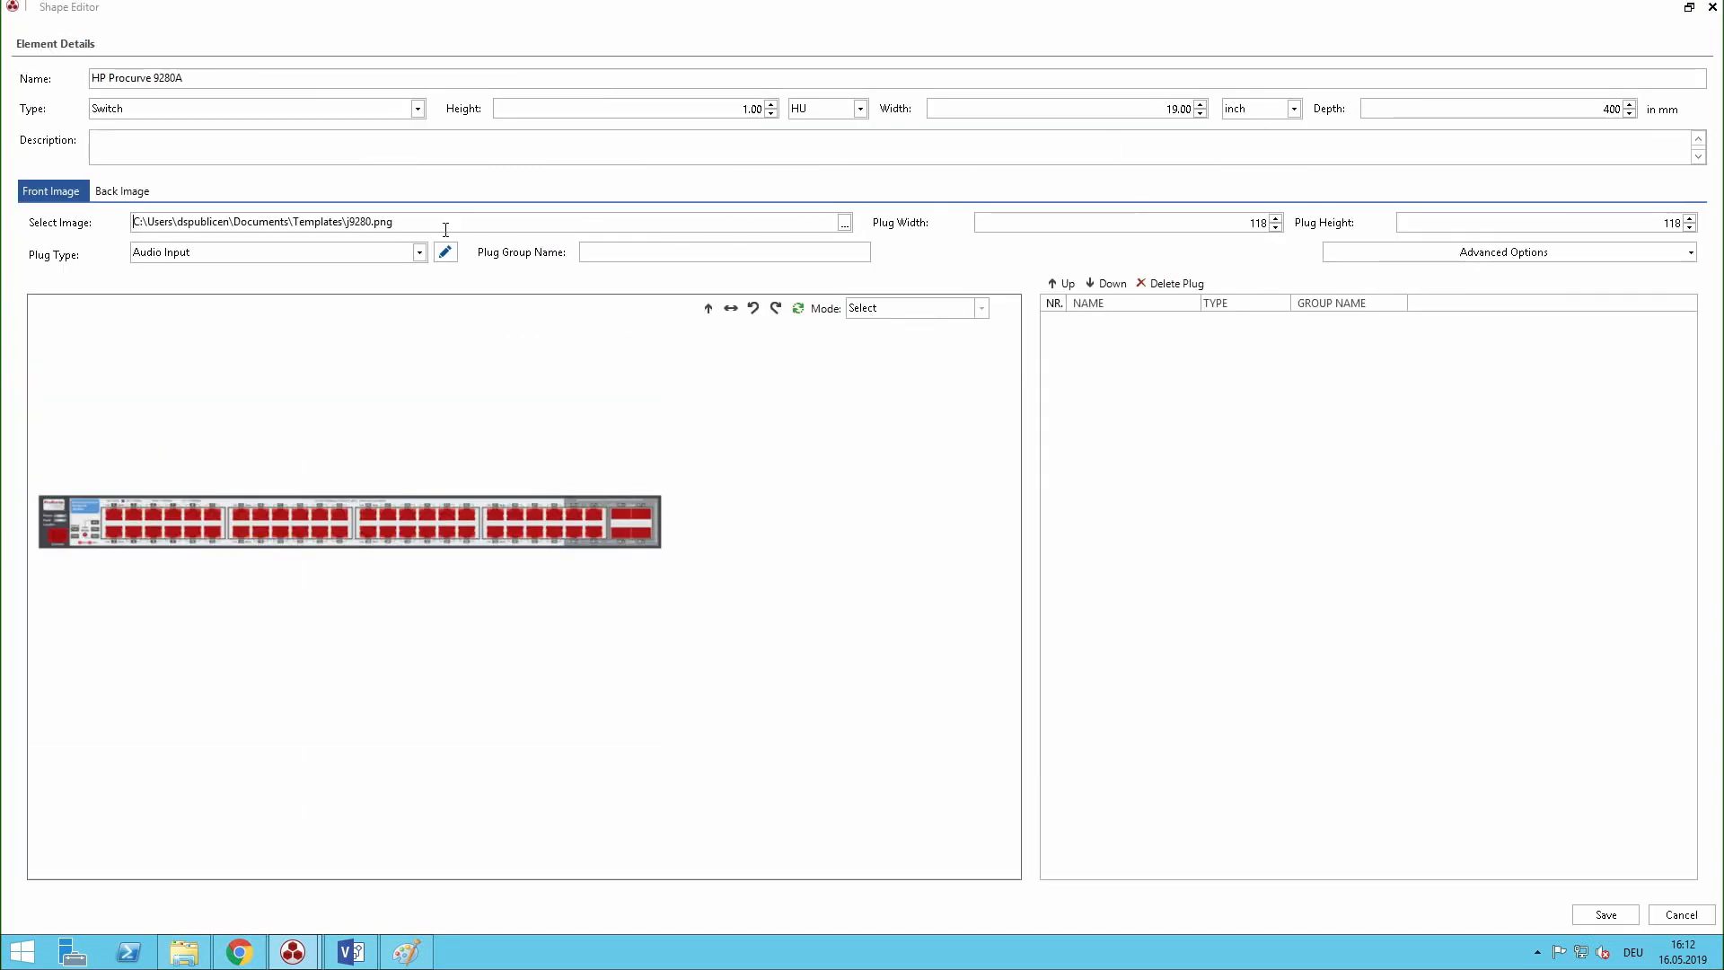
{"action": "left_click", "coordinate": [419, 255]}
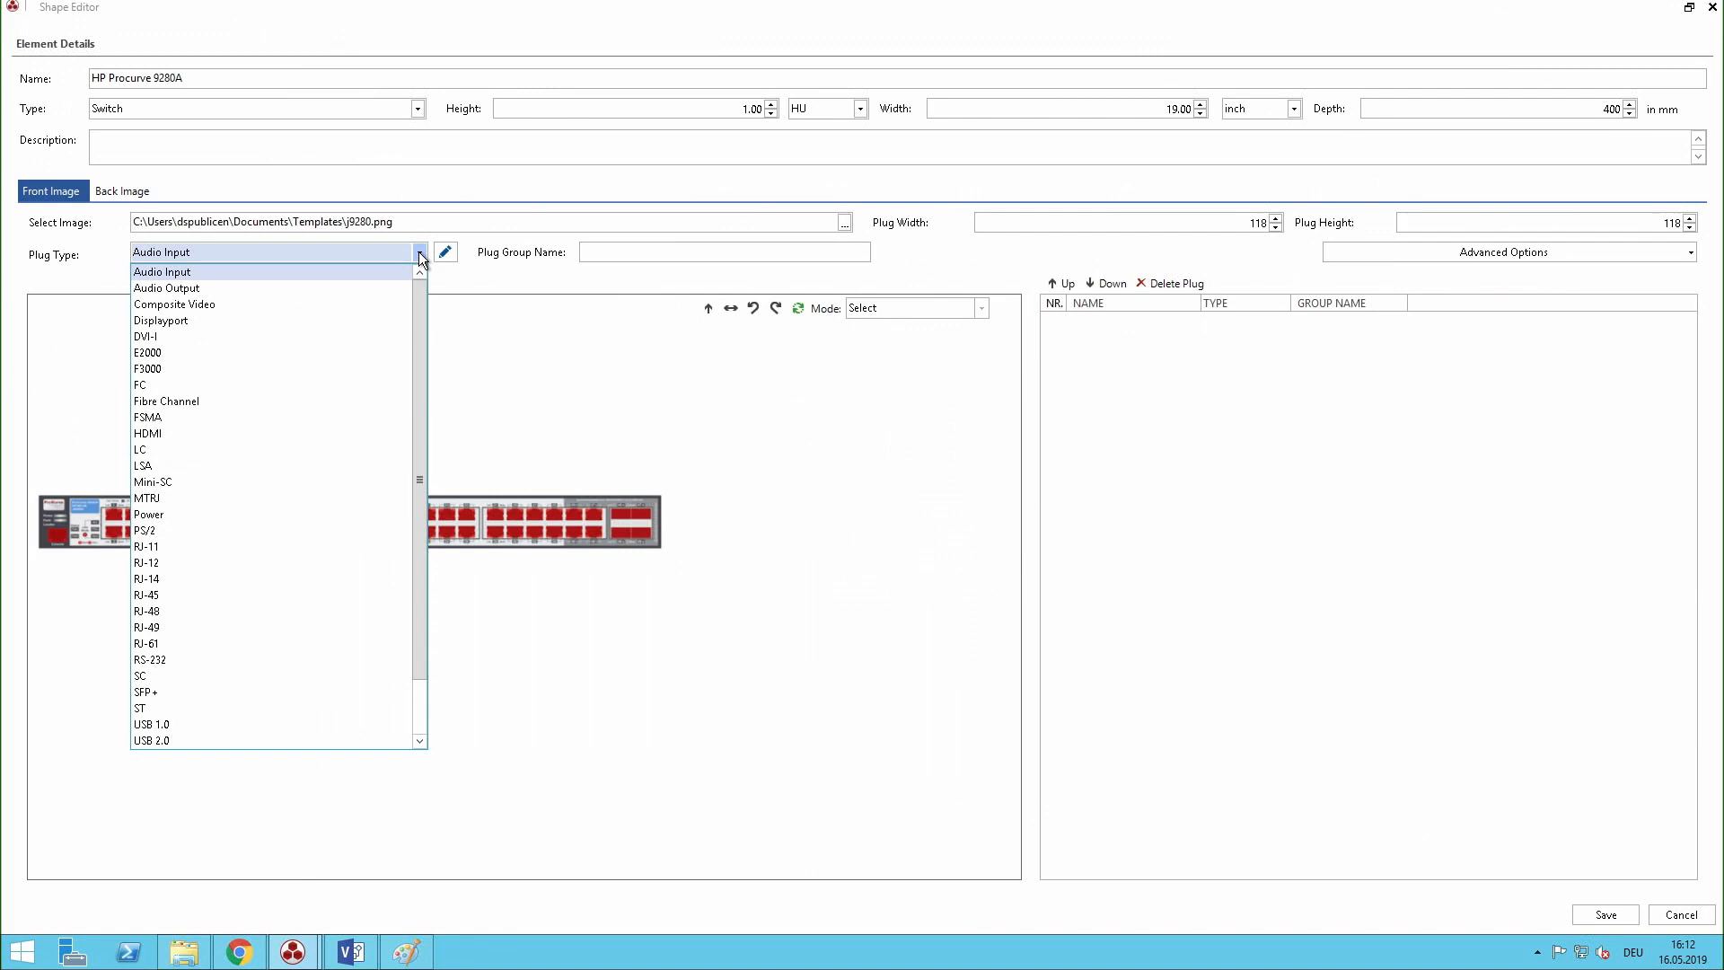
{"action": "left_click", "coordinate": [210, 520]}
{"action": "left_click", "coordinate": [58, 534]}
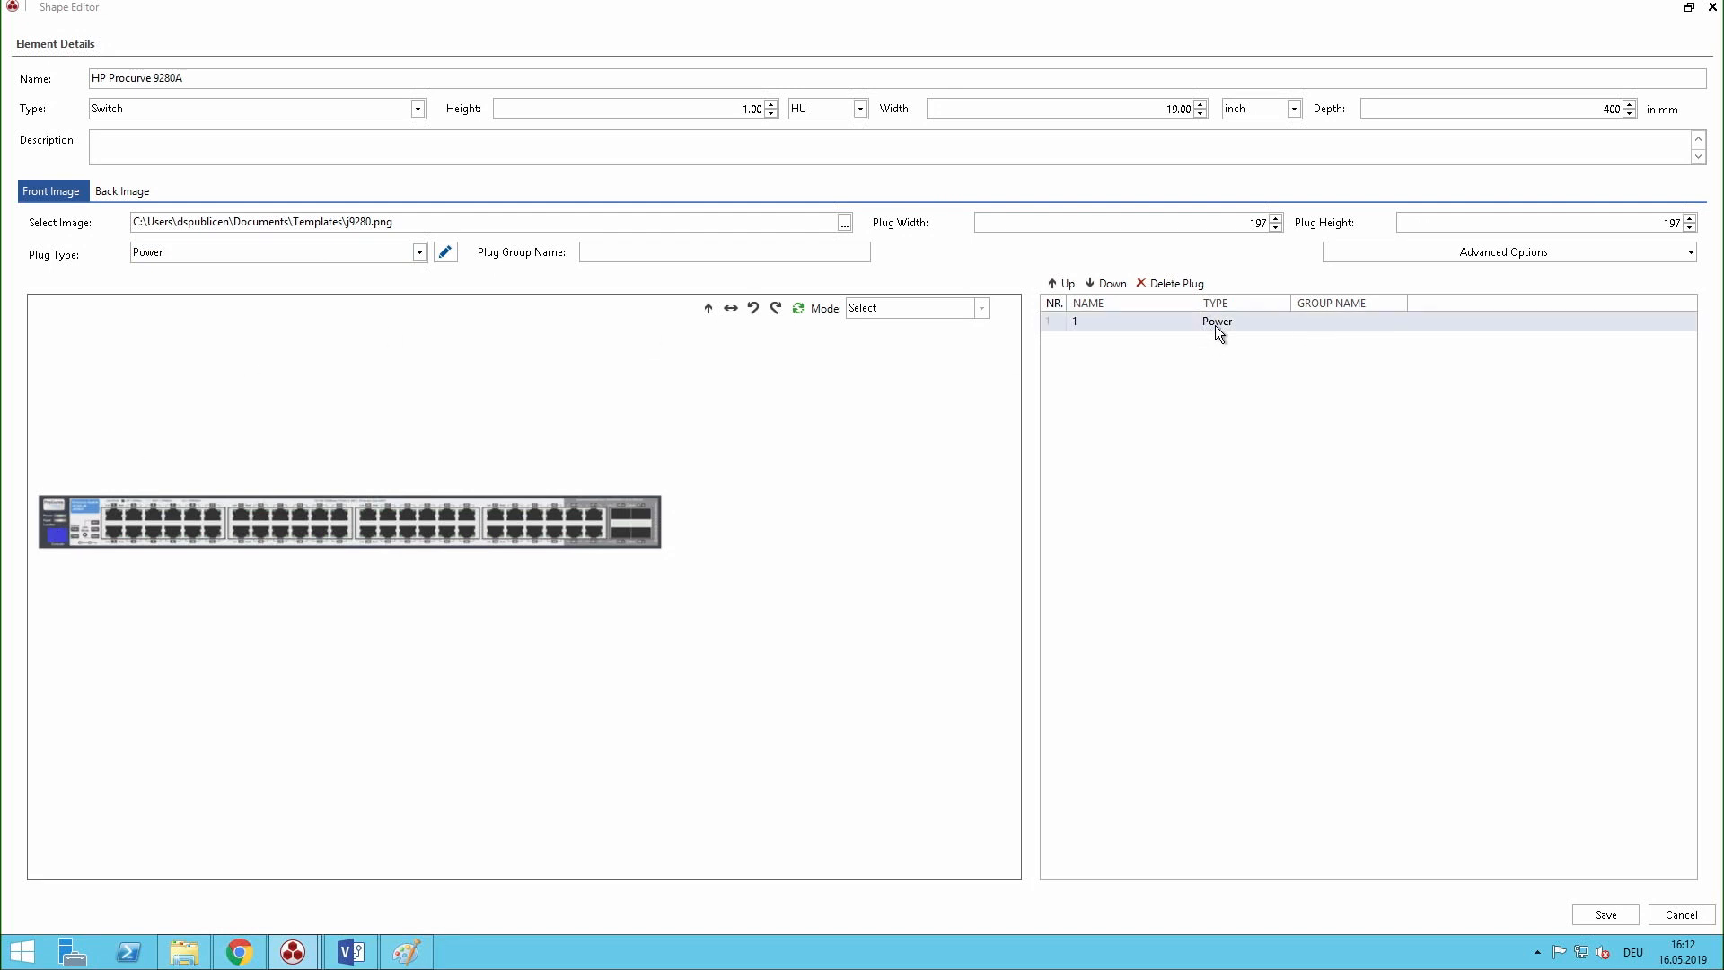
Define RJ-45 plugs on the first block of ports in the front image, accepting automatic detection for the rest of the block
{"action": "left_click", "coordinate": [278, 258]}
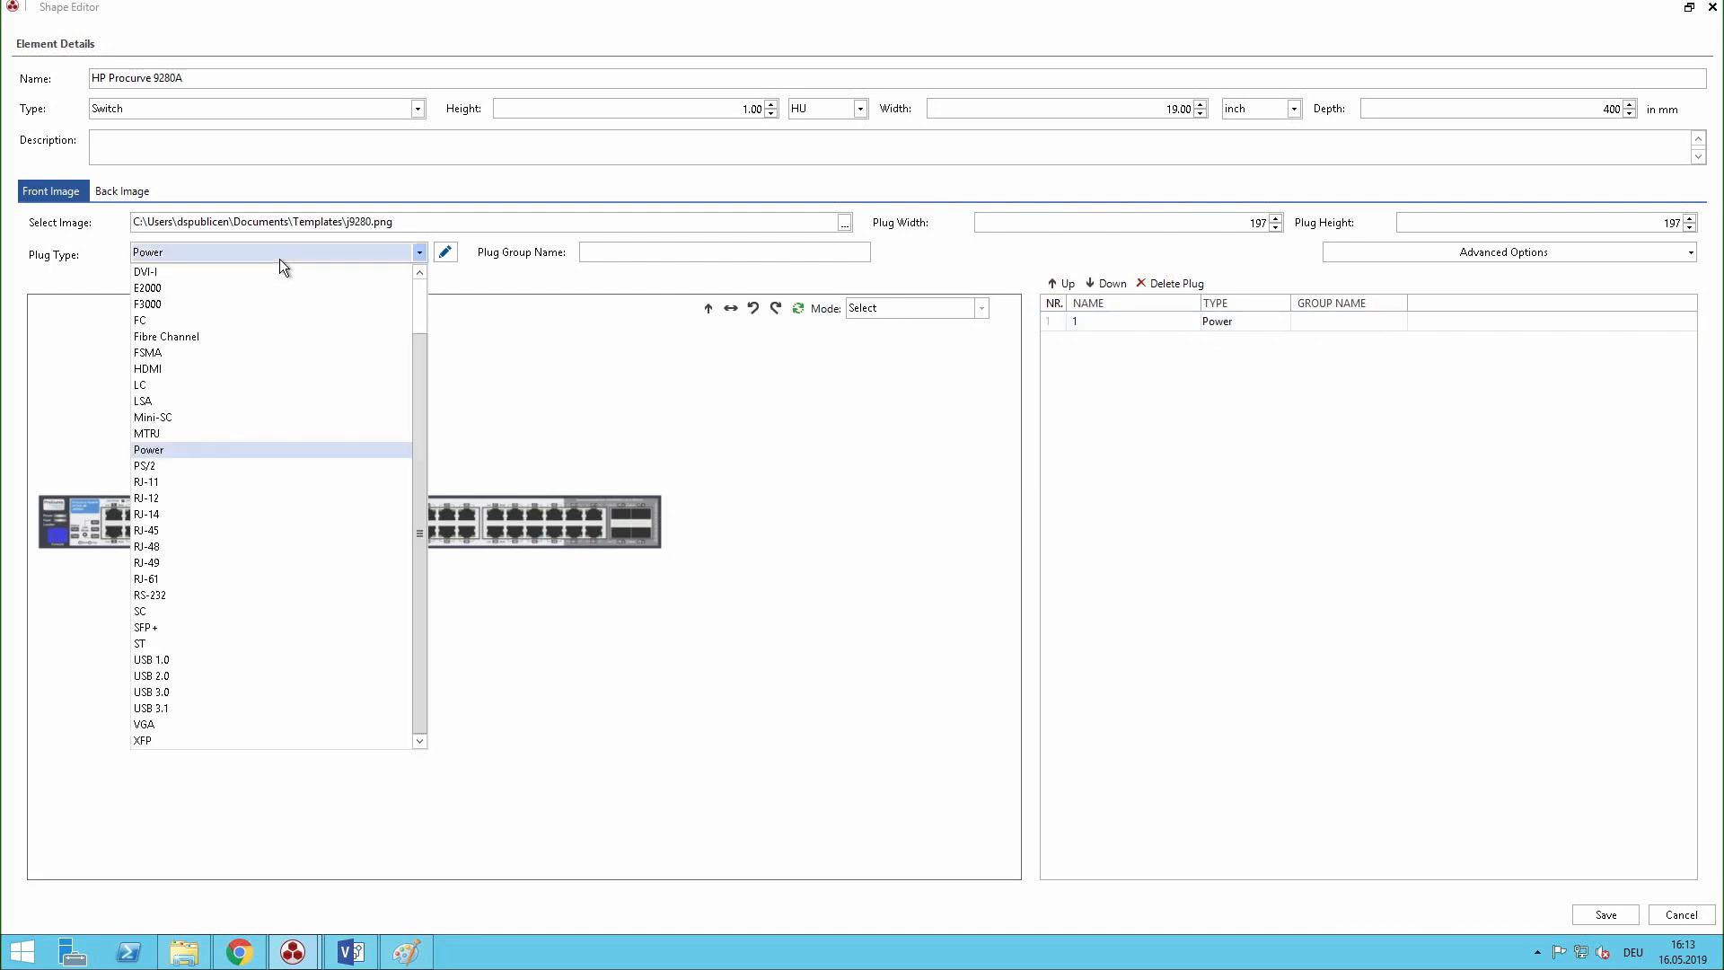
{"action": "left_click", "coordinate": [229, 532]}
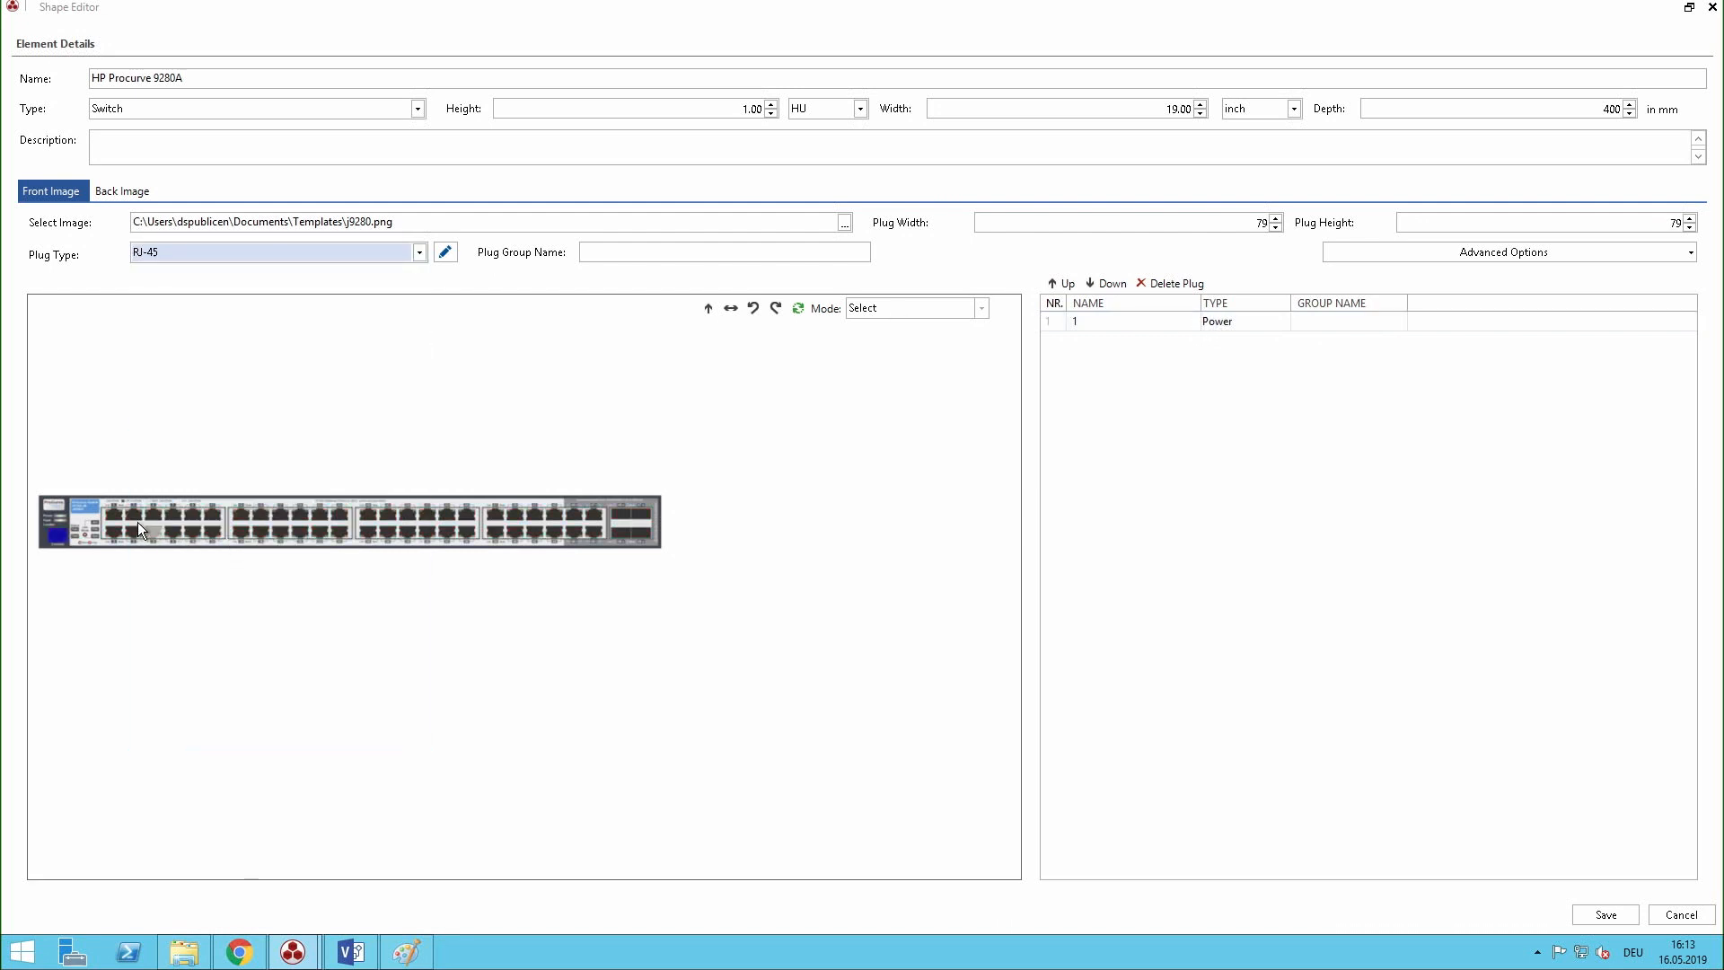
{"action": "left_click", "coordinate": [112, 519]}
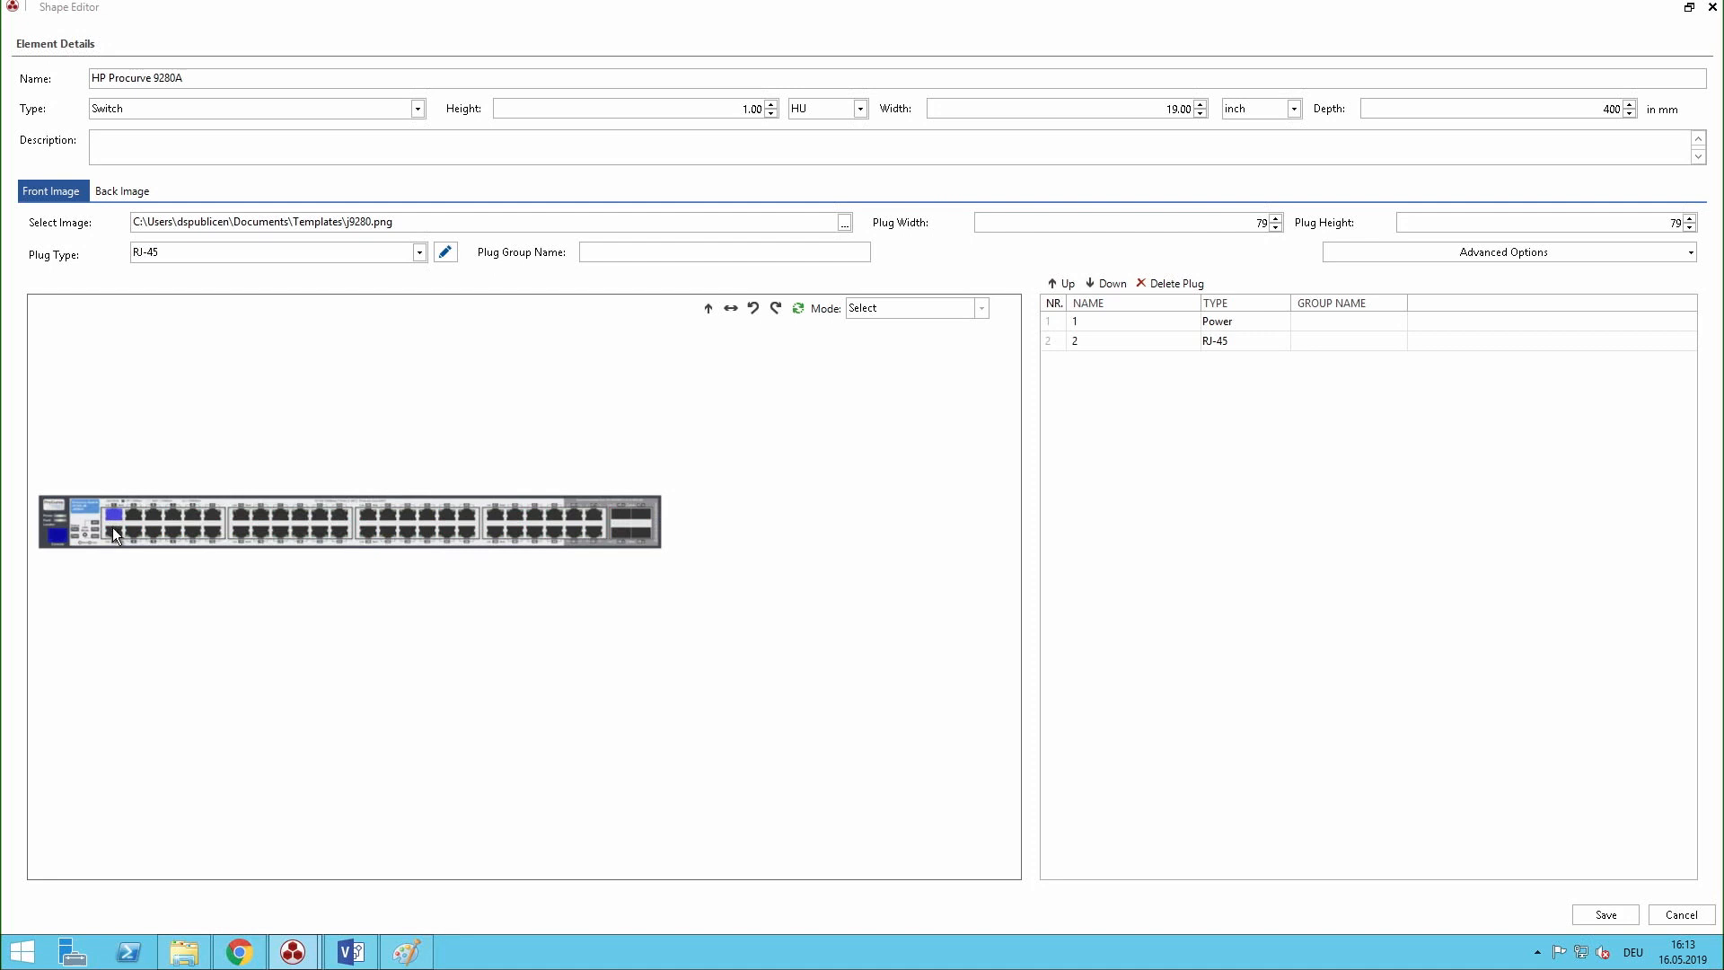
{"action": "left_click", "coordinate": [115, 531]}
{"action": "left_click", "coordinate": [131, 515]}
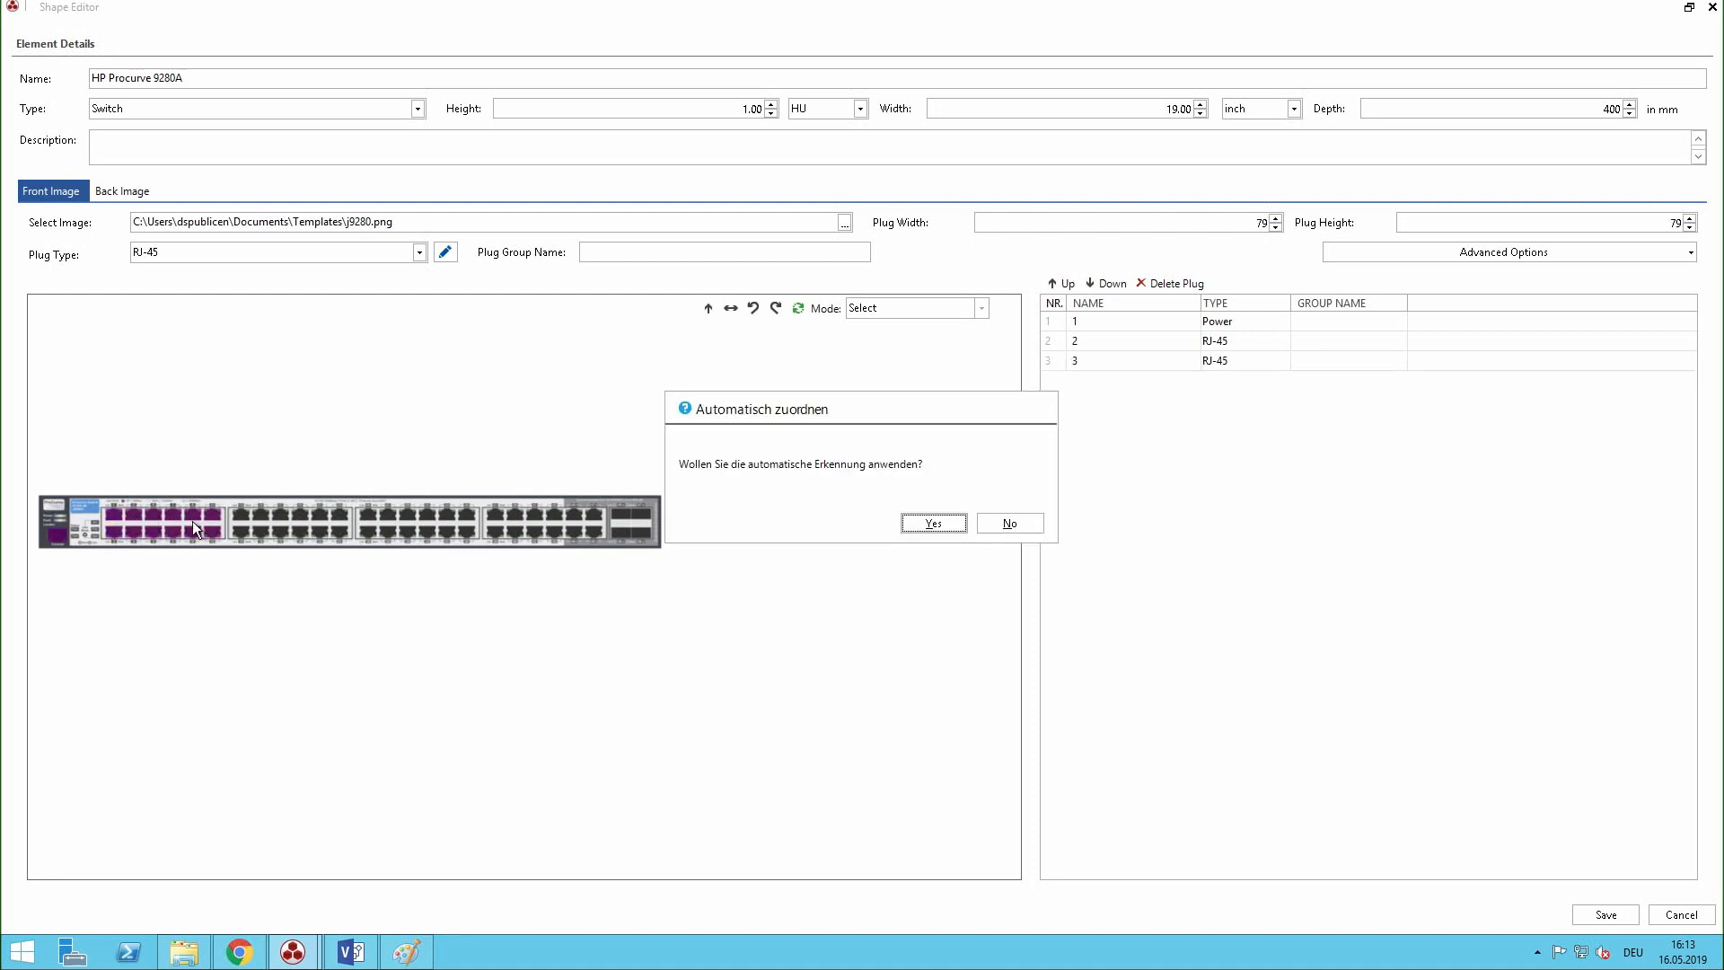
{"action": "left_click", "coordinate": [934, 523]}
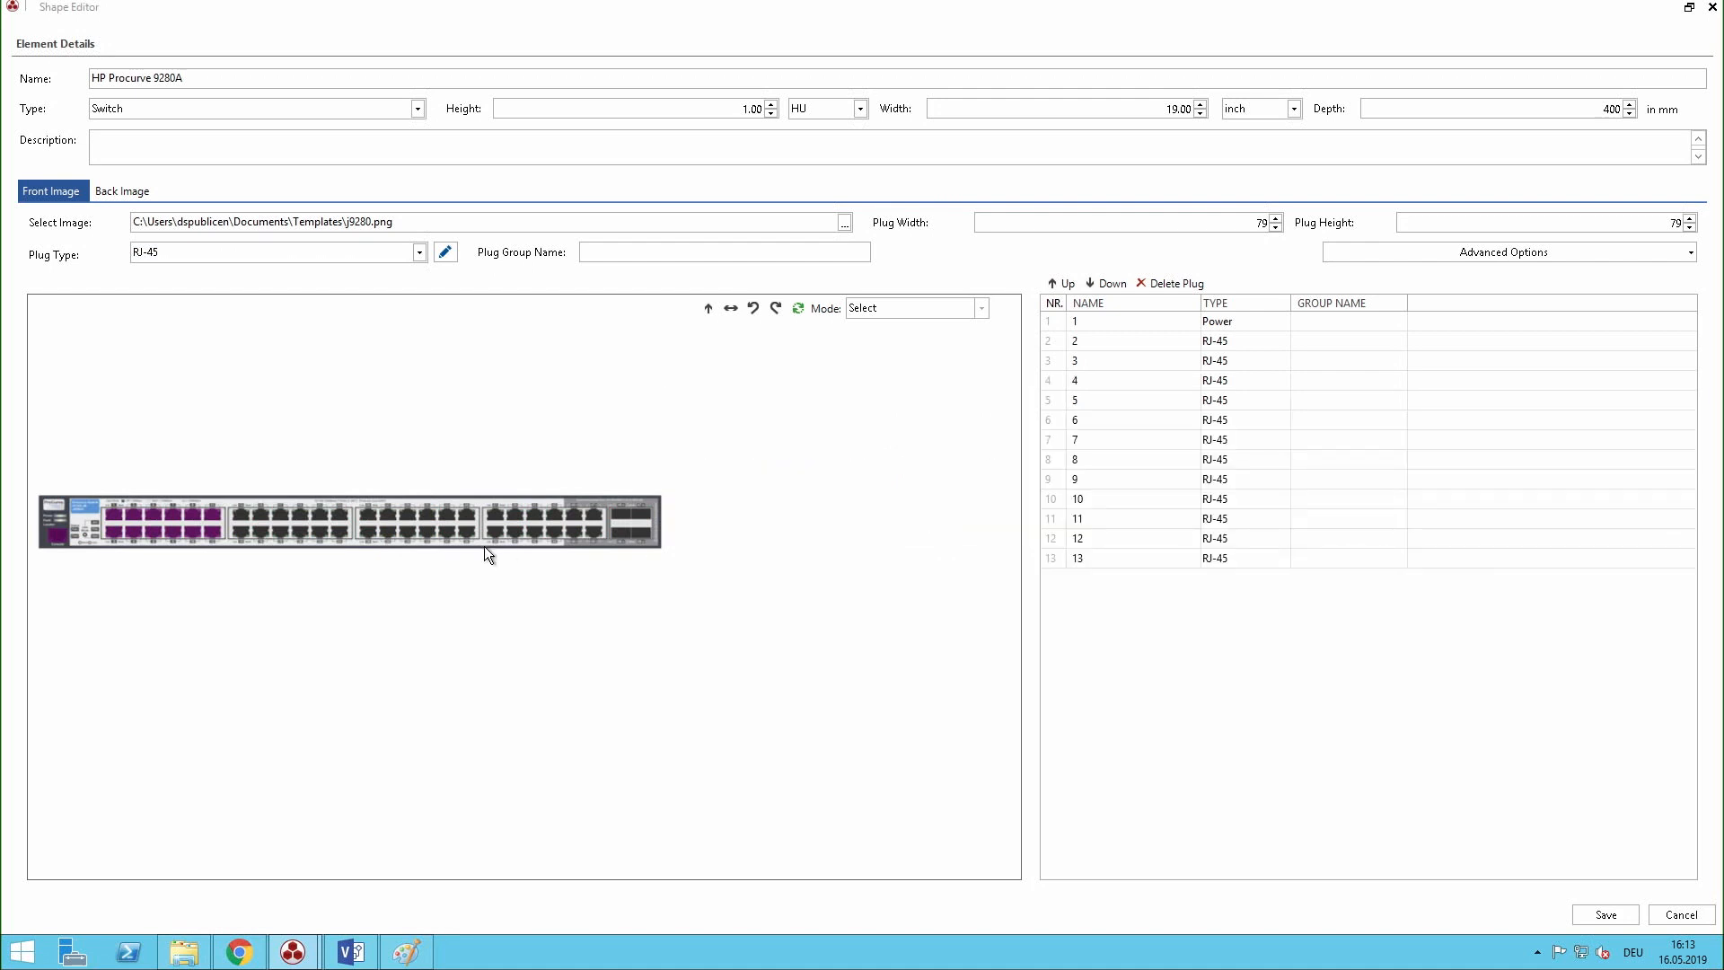
Define RJ-45 plugs on the second port block of the front image, accepting automatic detection
{"action": "left_click", "coordinate": [249, 519]}
{"action": "left_click", "coordinate": [916, 519]}
{"action": "left_click", "coordinate": [318, 513]}
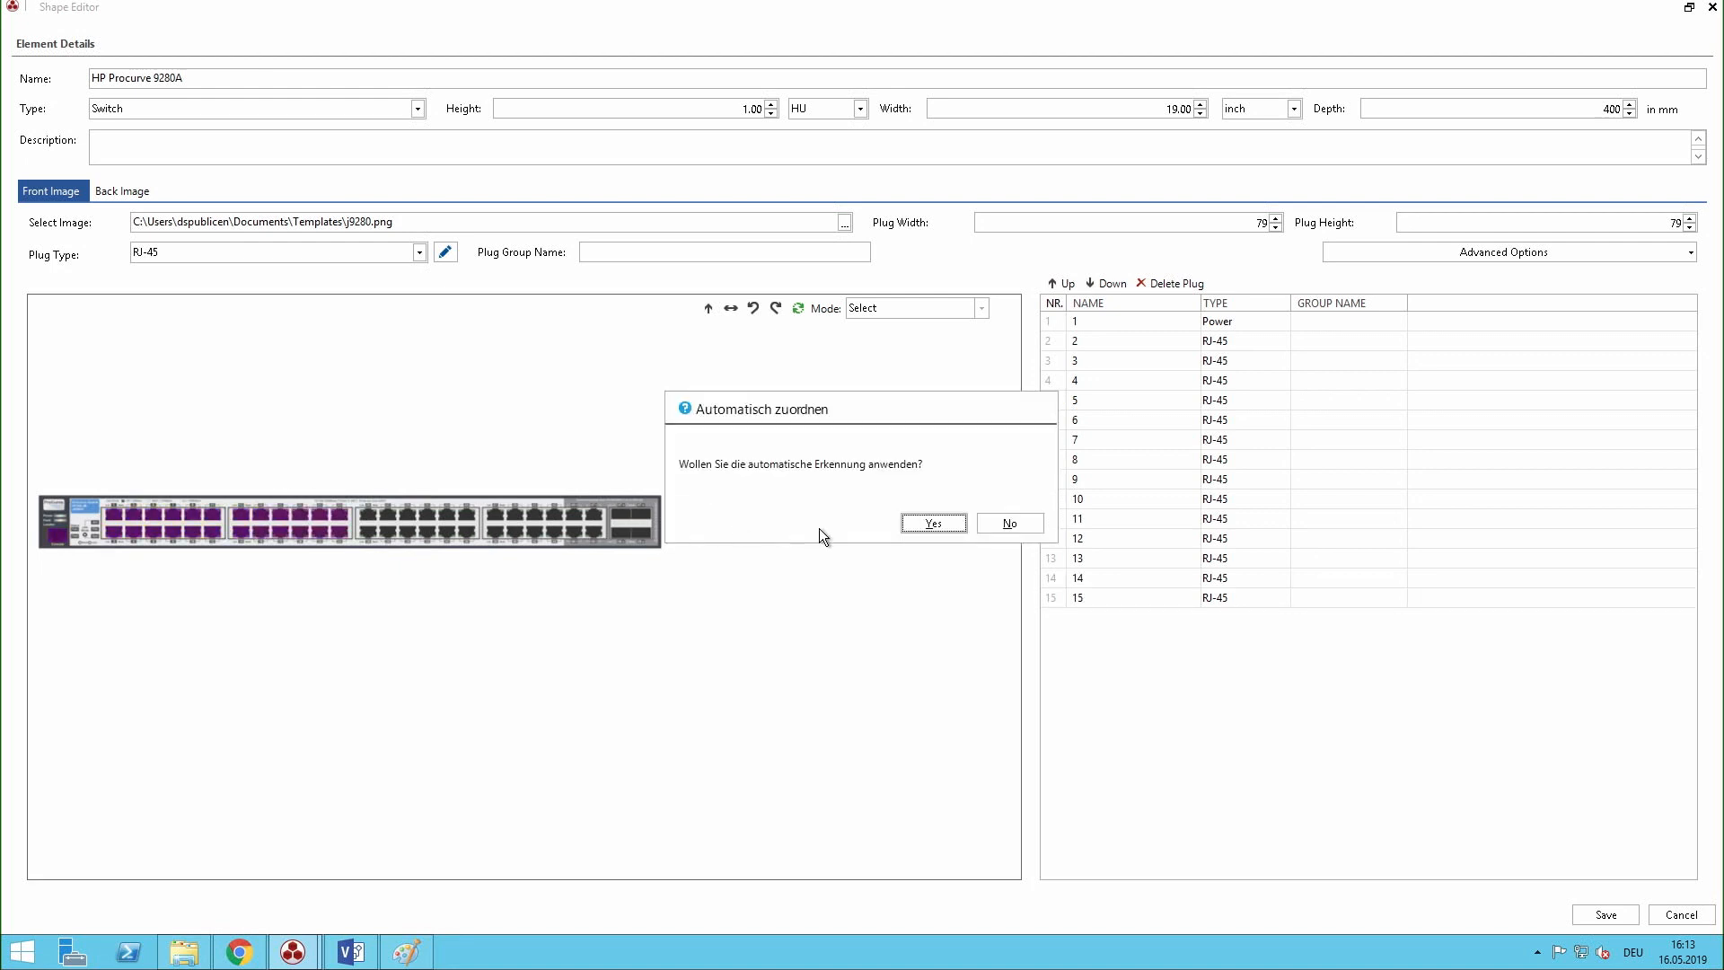
{"action": "left_click", "coordinate": [934, 523]}
Define RJ-45 plugs on the third port block of the front image, accepting automatic detection
{"action": "left_click", "coordinate": [365, 510]}
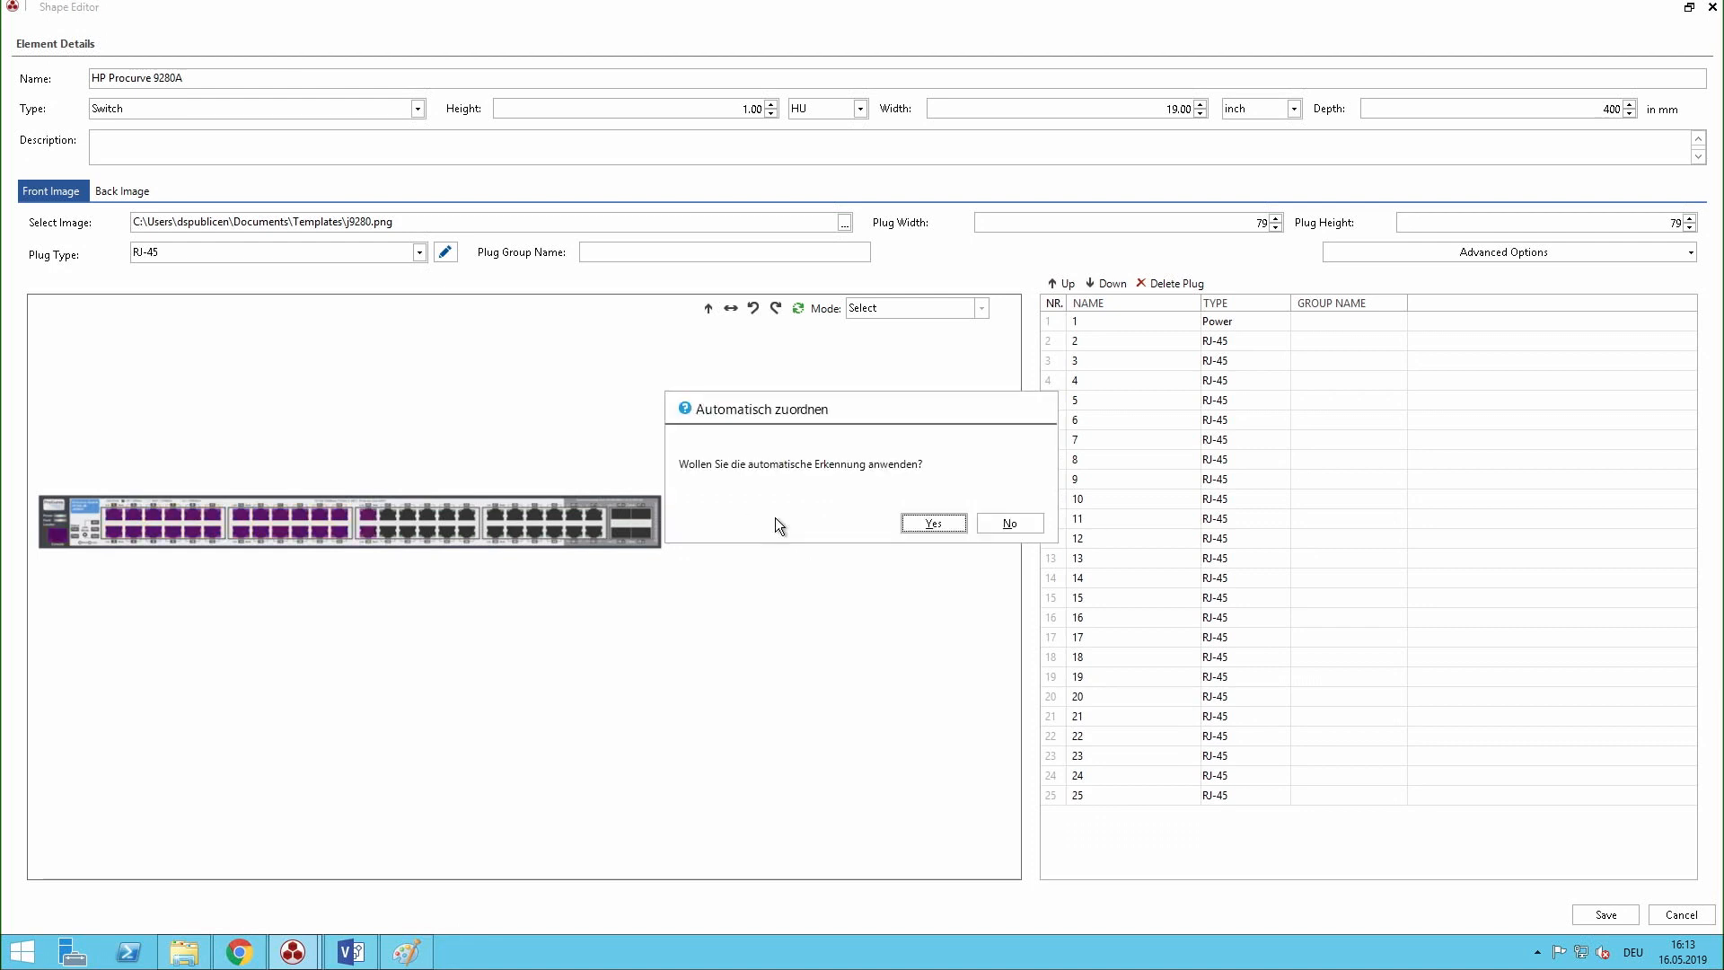
{"action": "left_click", "coordinate": [914, 519]}
{"action": "left_click", "coordinate": [381, 515]}
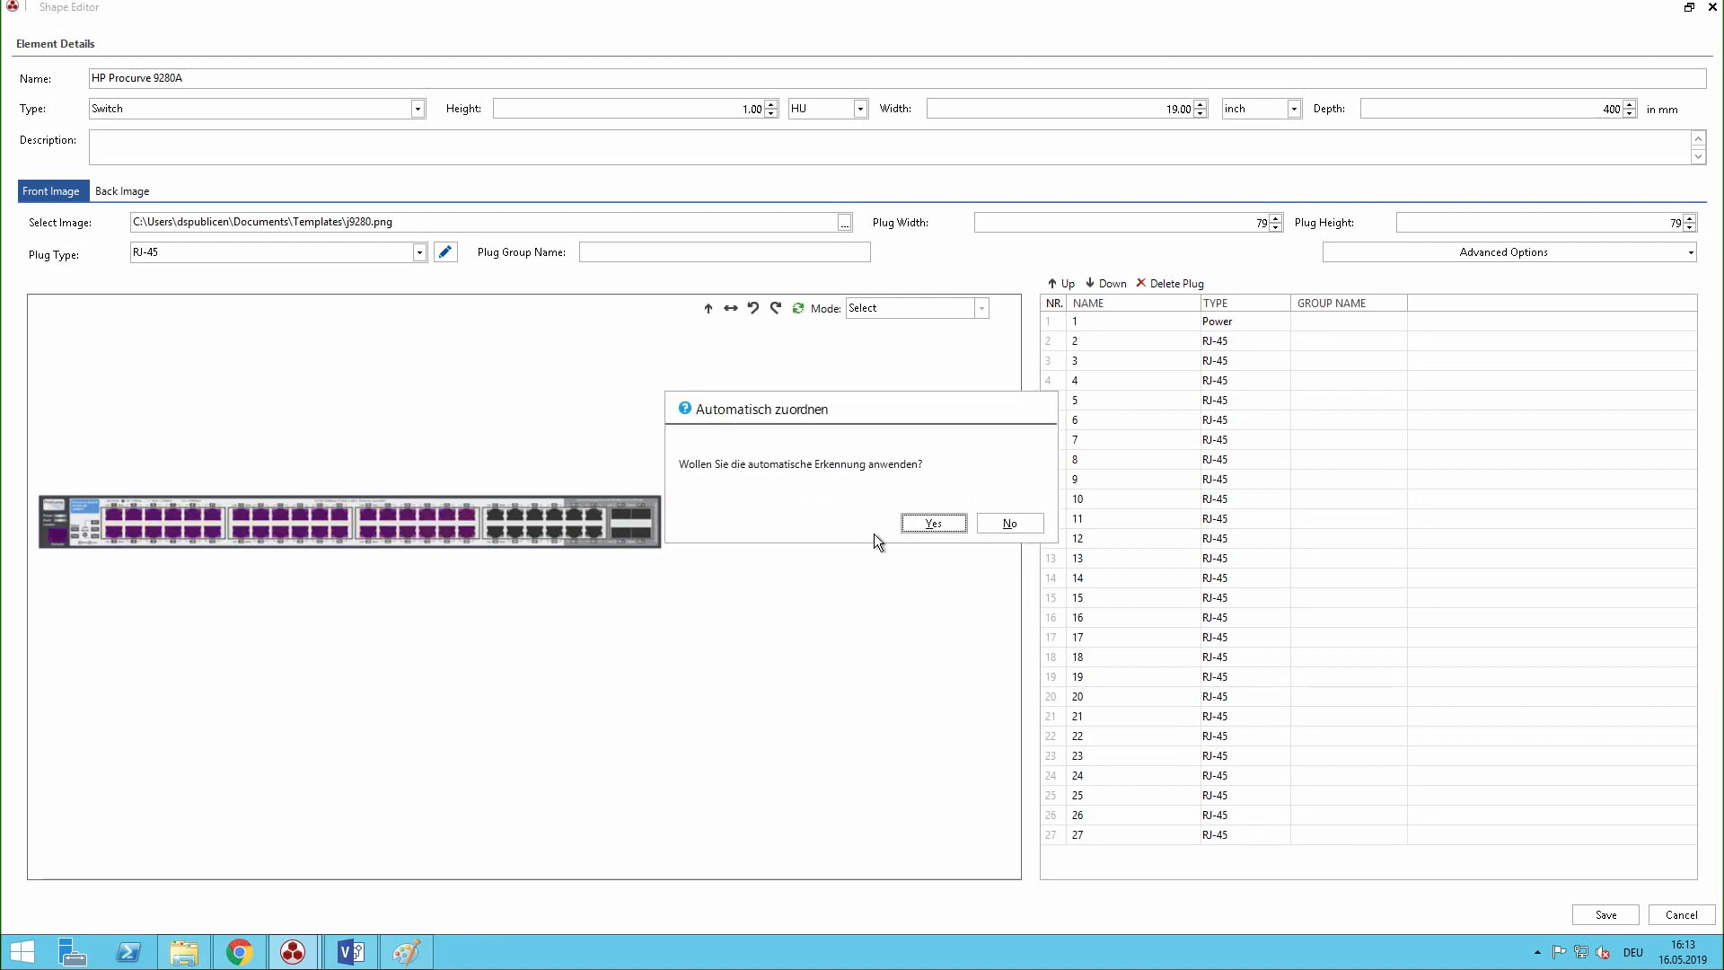
{"action": "left_click", "coordinate": [925, 523]}
Define RJ-45 plugs on the fourth port block of the front image, accepting automatic detection
{"action": "left_click", "coordinate": [497, 517]}
{"action": "left_click", "coordinate": [930, 524]}
{"action": "left_click", "coordinate": [508, 521]}
{"action": "left_click", "coordinate": [910, 525]}
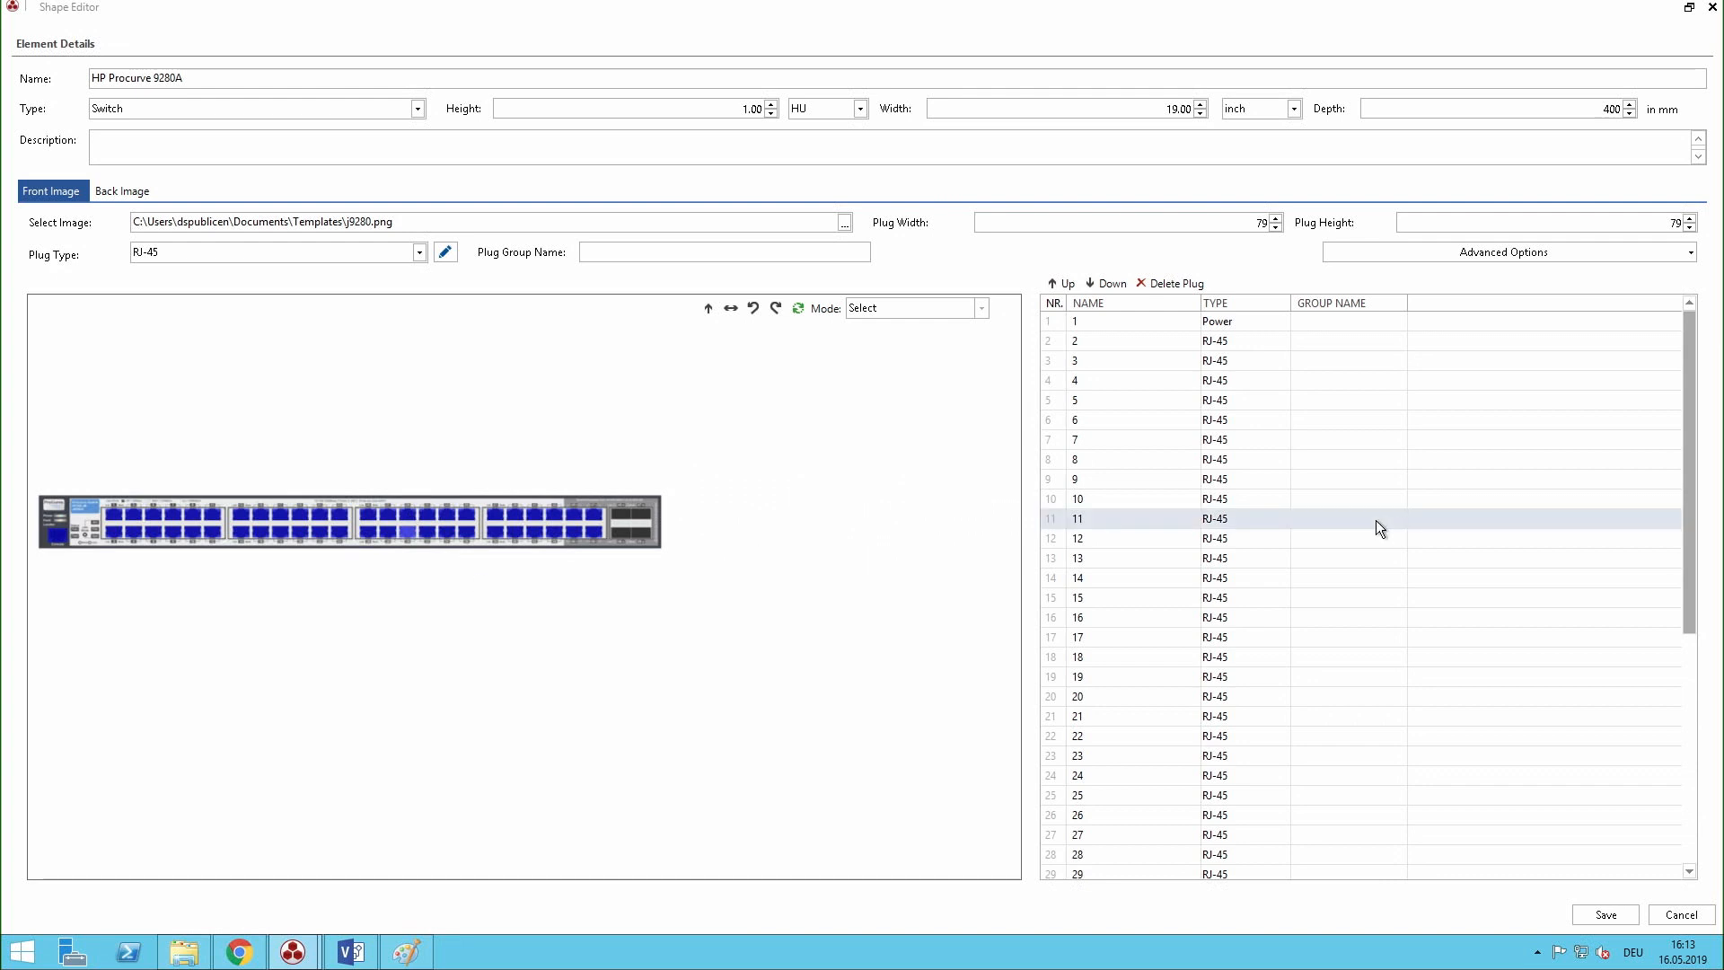
{"action": "scroll", "coordinate": [1367, 519], "scroll_direction": "down", "scroll_amount": 7}
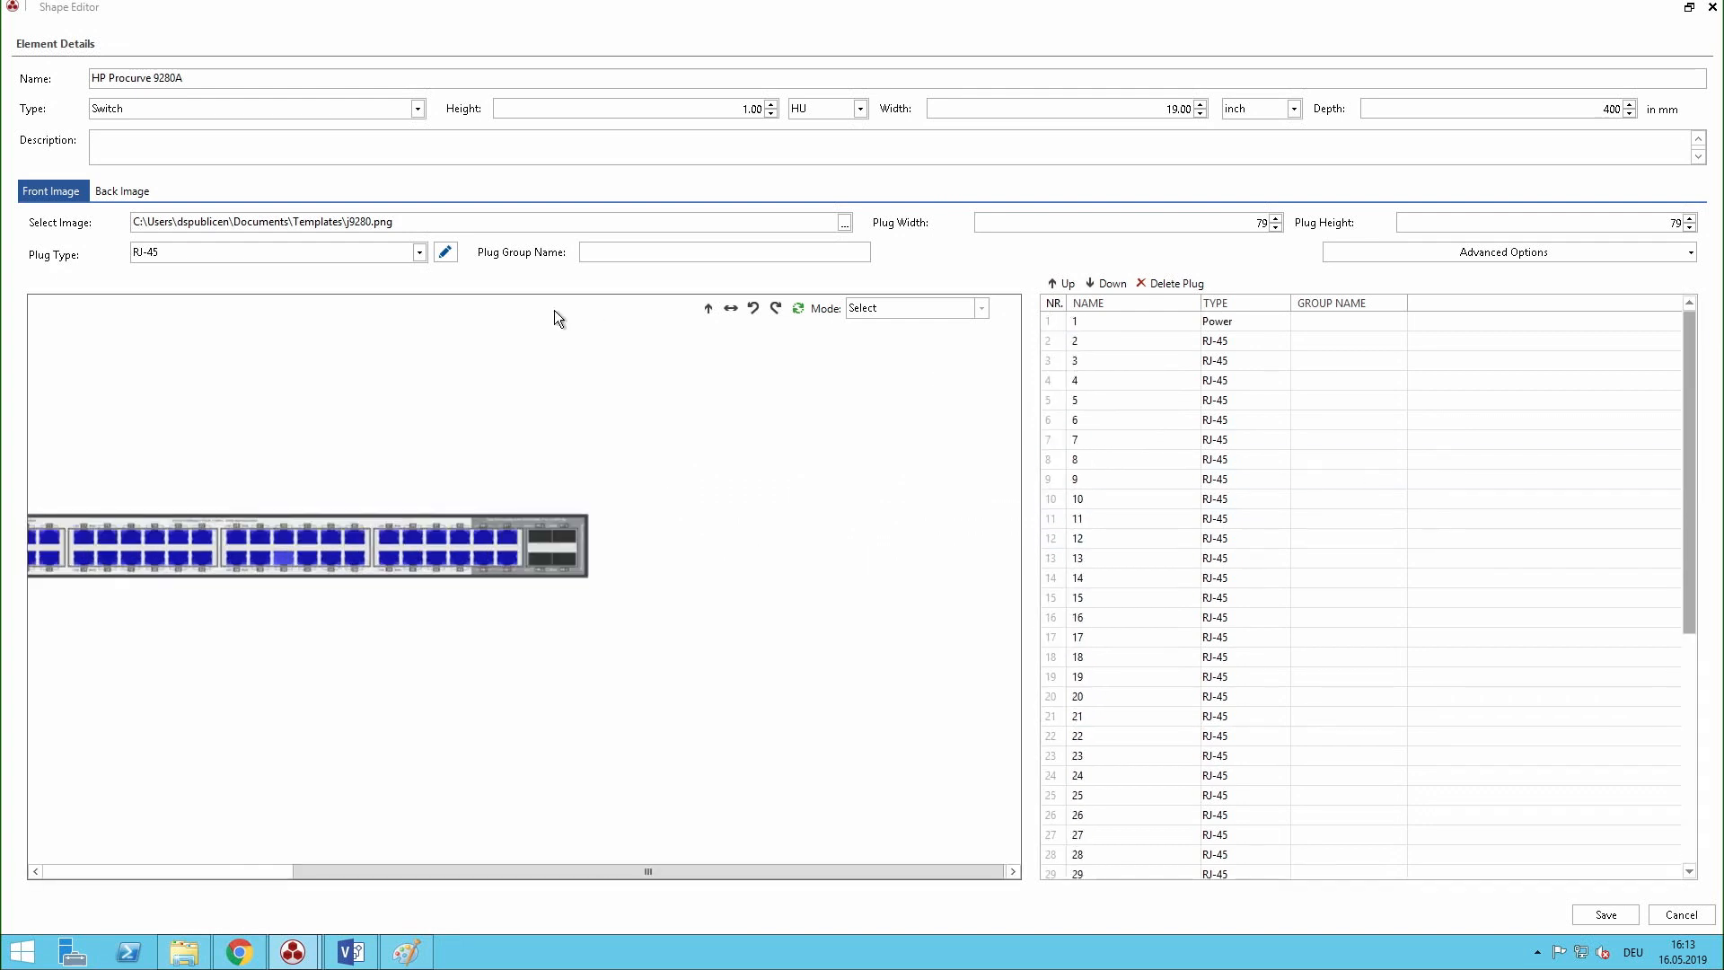
{"action": "scroll", "coordinate": [629, 333], "scroll_direction": "up", "scroll_amount": 4}
{"action": "left_click_drag", "start_coordinate": [650, 875], "coordinate": [453, 876]}
Load j9280r.png from Documents\Templates as the element's back image
{"action": "left_click", "coordinate": [140, 191]}
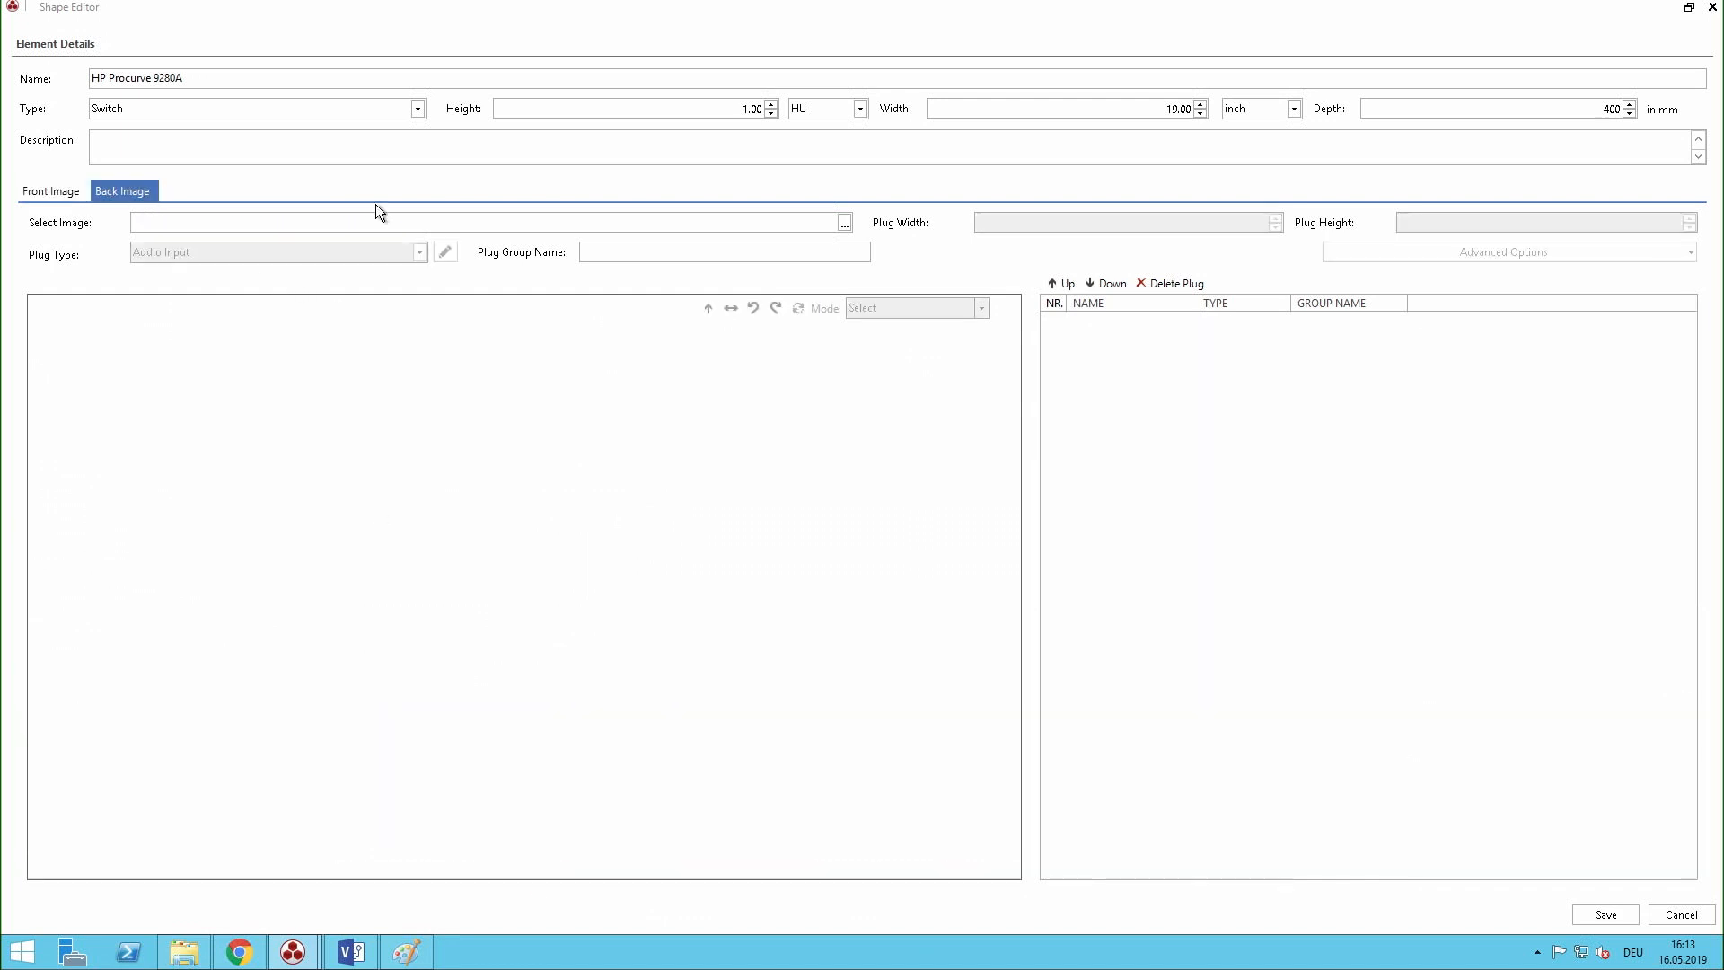
{"action": "left_click", "coordinate": [843, 225]}
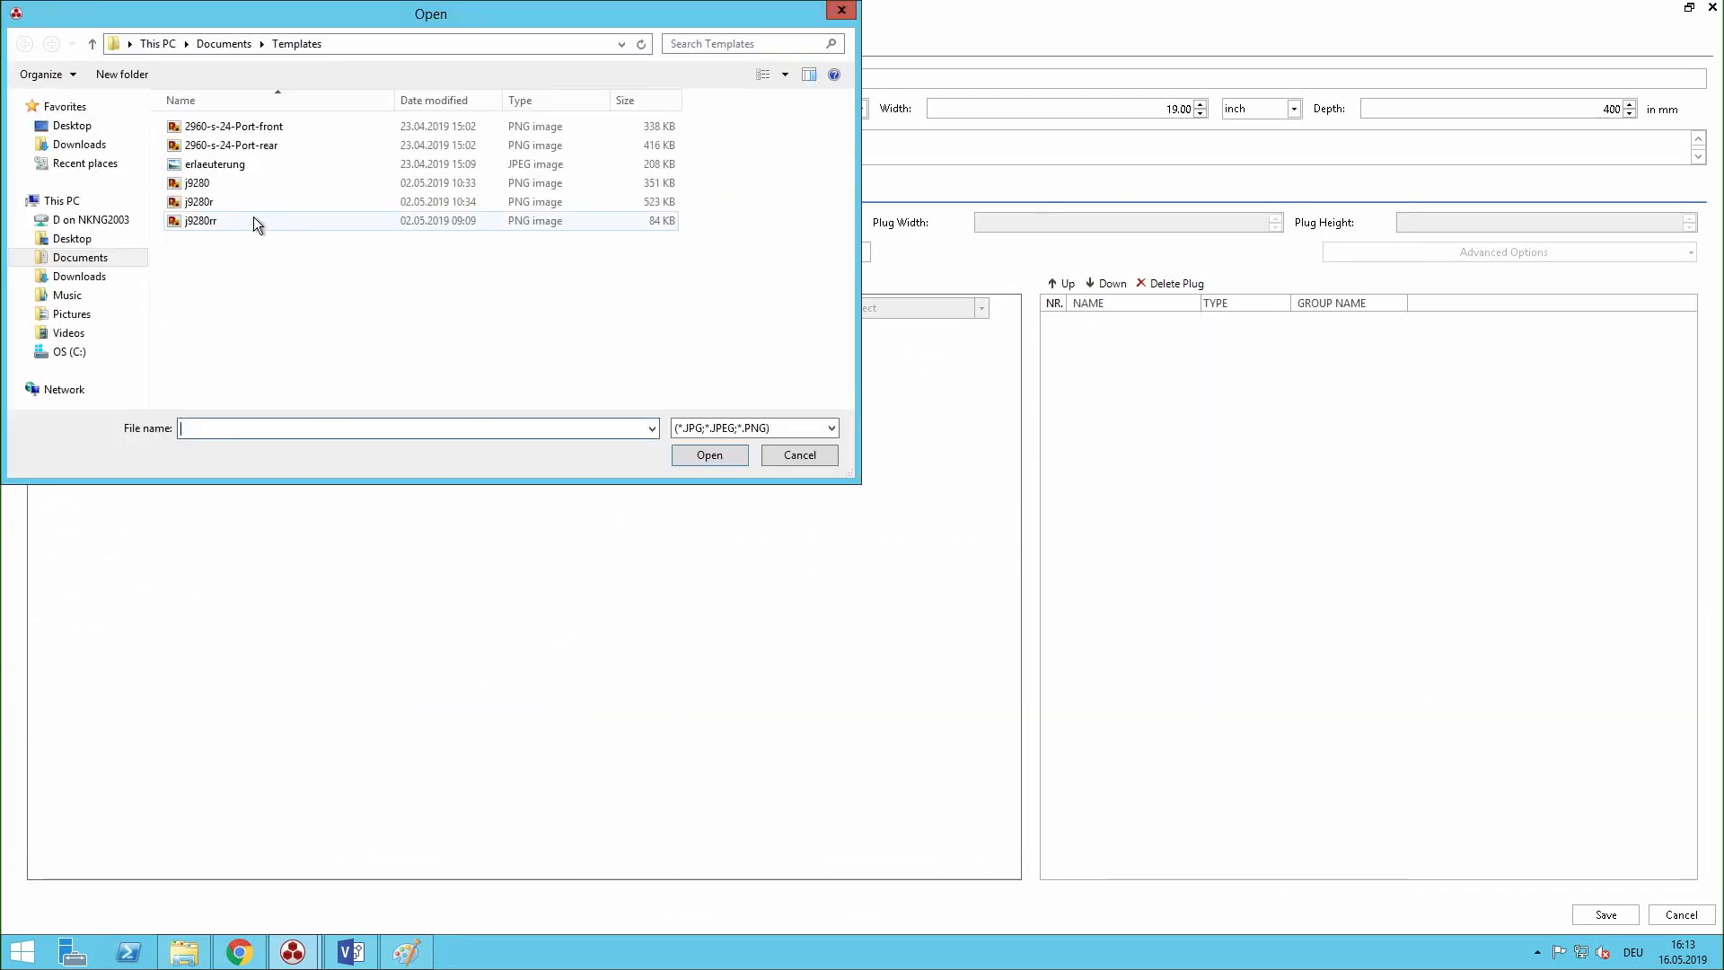
{"action": "left_click", "coordinate": [230, 202]}
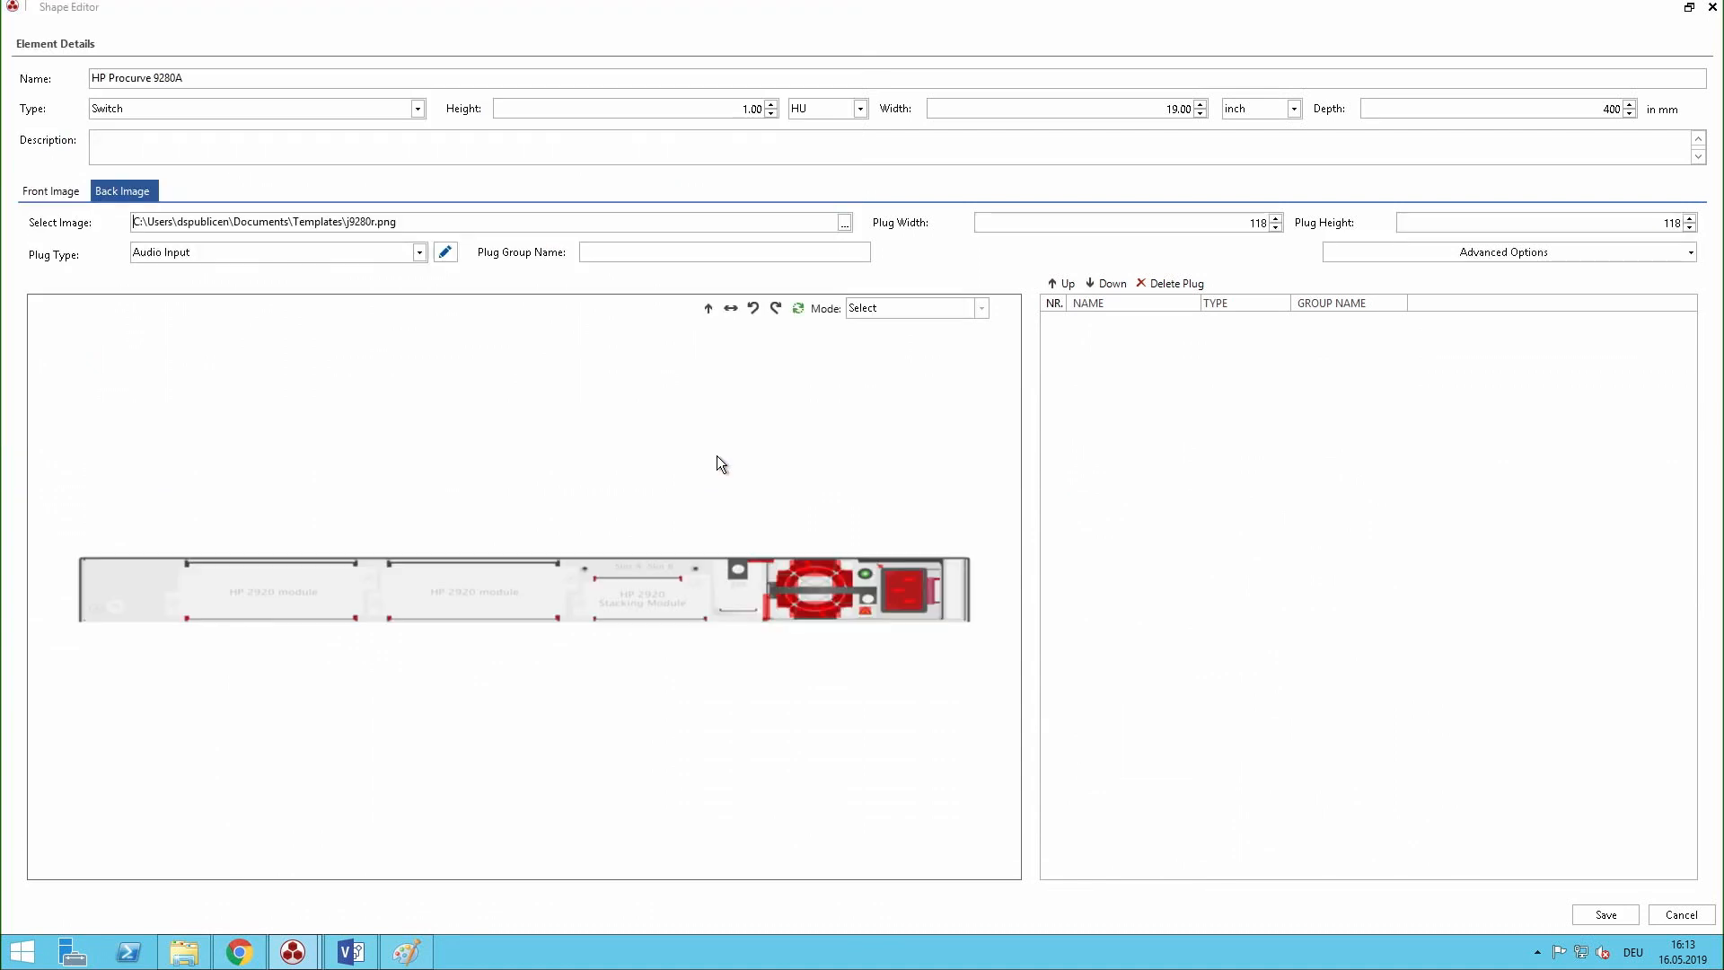
Define a Power plug on the power inlet of the back image, save the element and close the shape management
{"action": "left_click", "coordinate": [358, 255]}
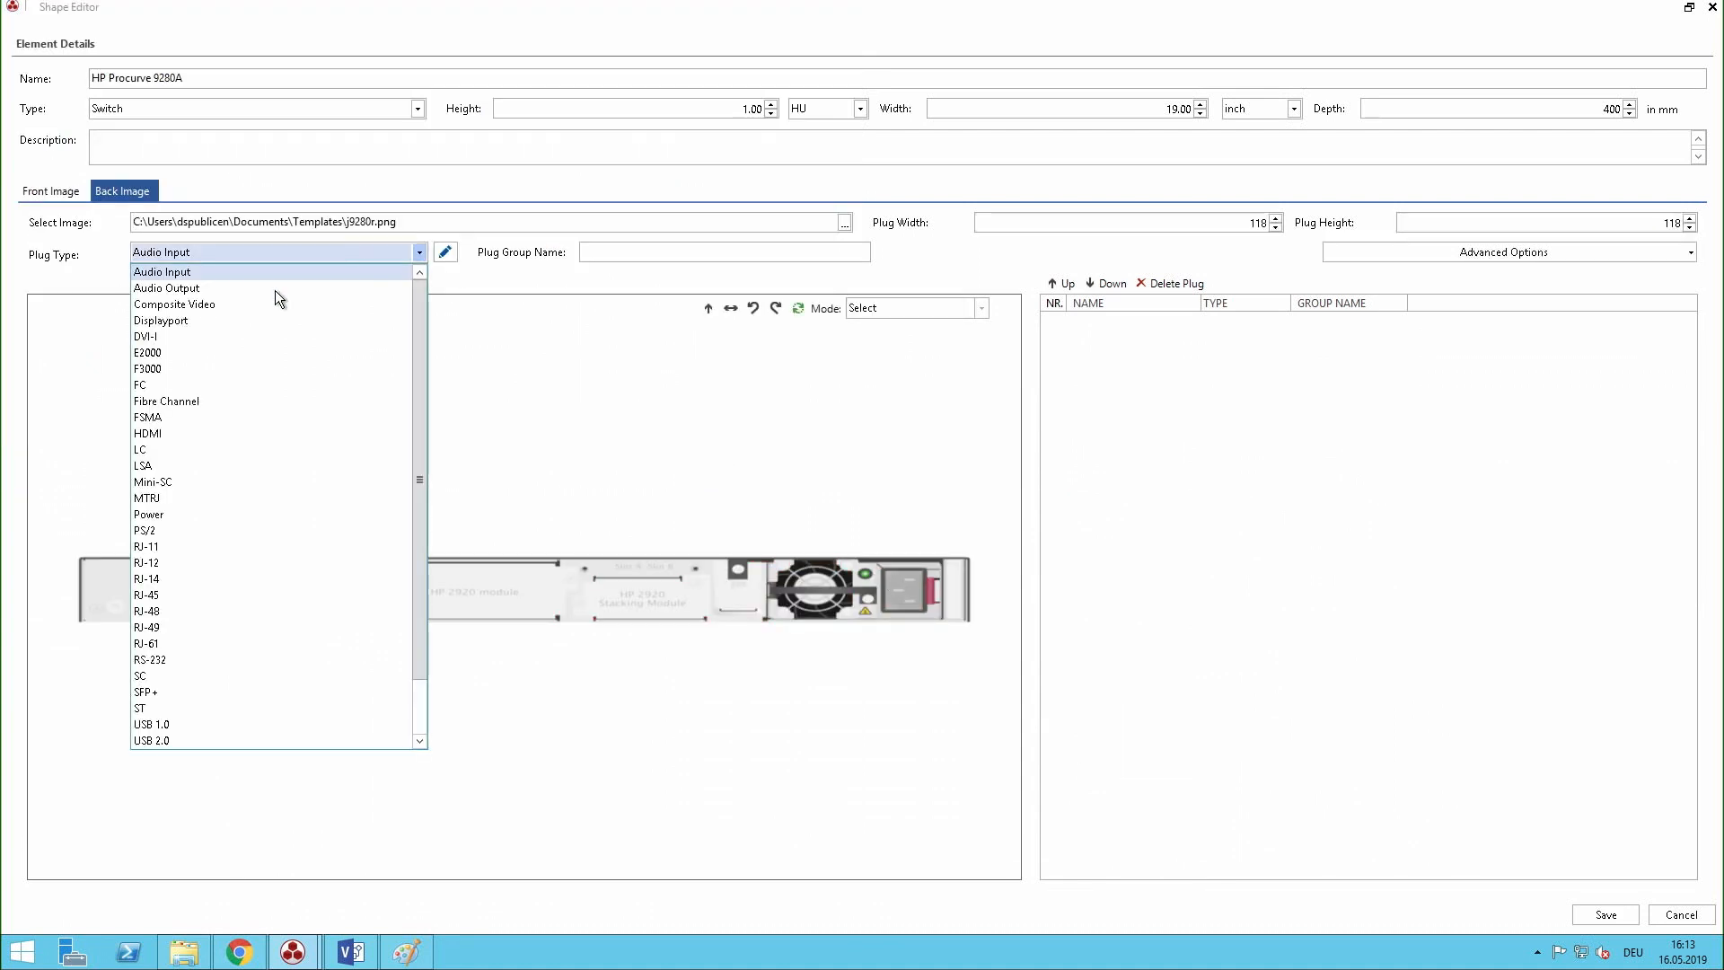
{"action": "left_click", "coordinate": [221, 512]}
{"action": "left_click", "coordinate": [899, 590]}
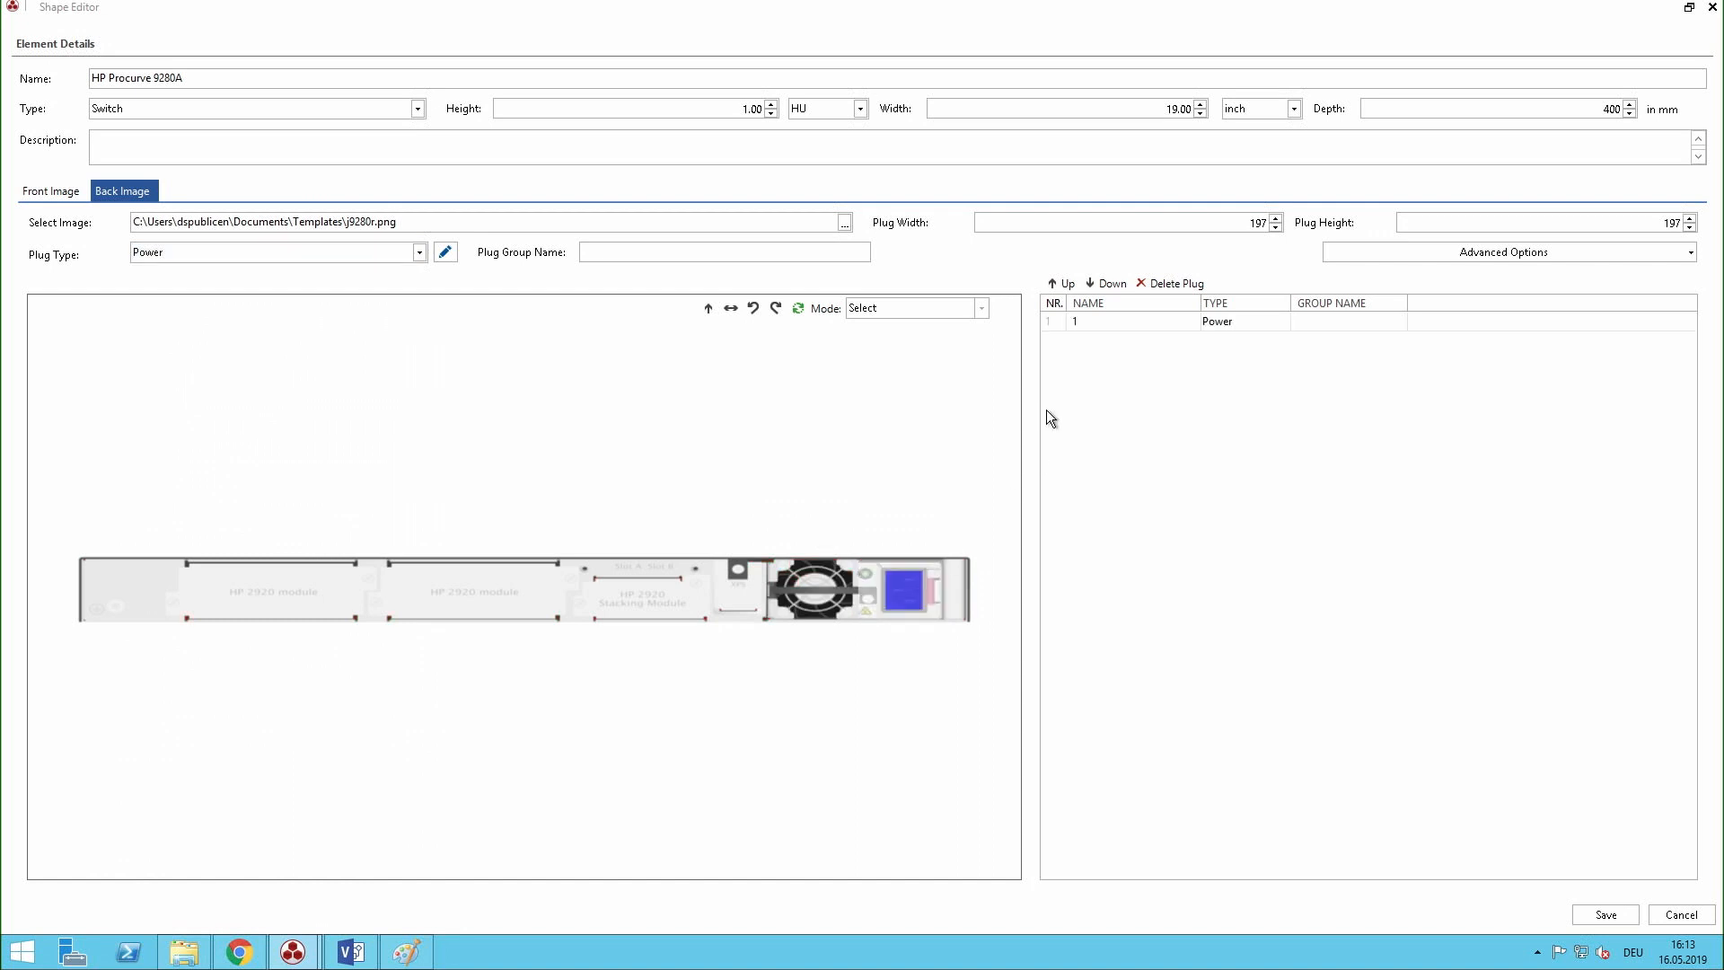
{"action": "left_click", "coordinate": [1605, 913]}
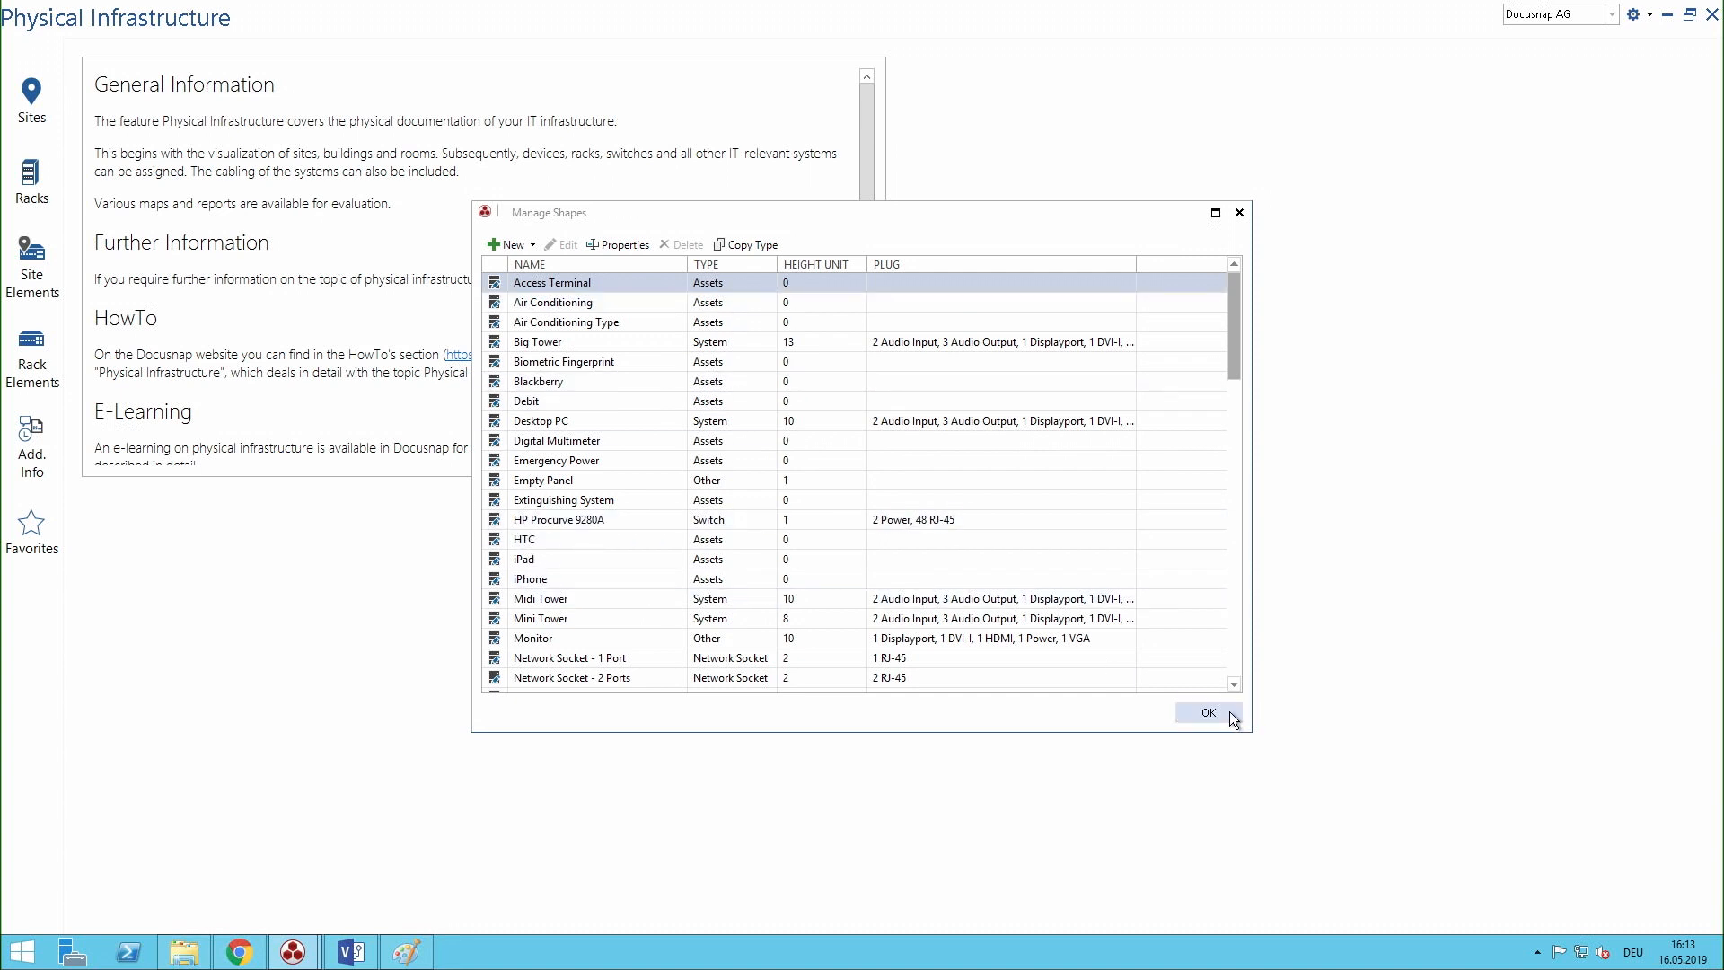
{"action": "left_click", "coordinate": [1239, 213]}
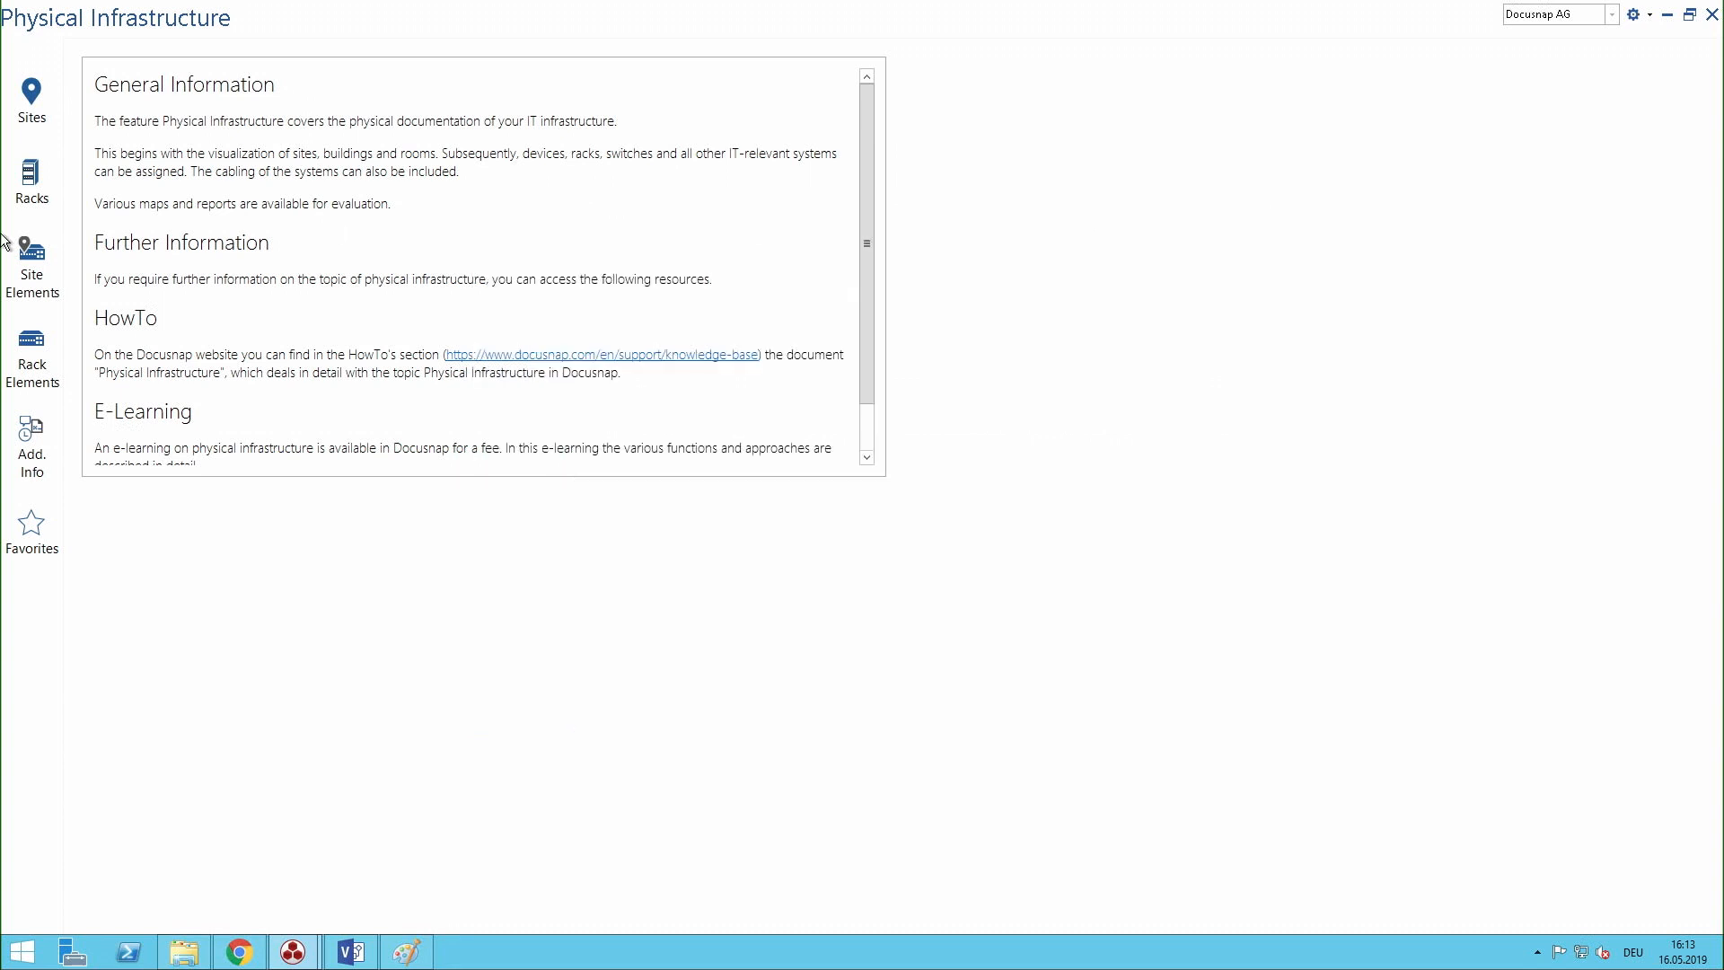
In rack MU-HQ-Rack_03, place the HP Procurve 9280A switch in height unit 16 and save the rack
{"action": "left_click", "coordinate": [32, 179]}
{"action": "left_click", "coordinate": [95, 386]}
{"action": "double_click", "coordinate": [95, 386]}
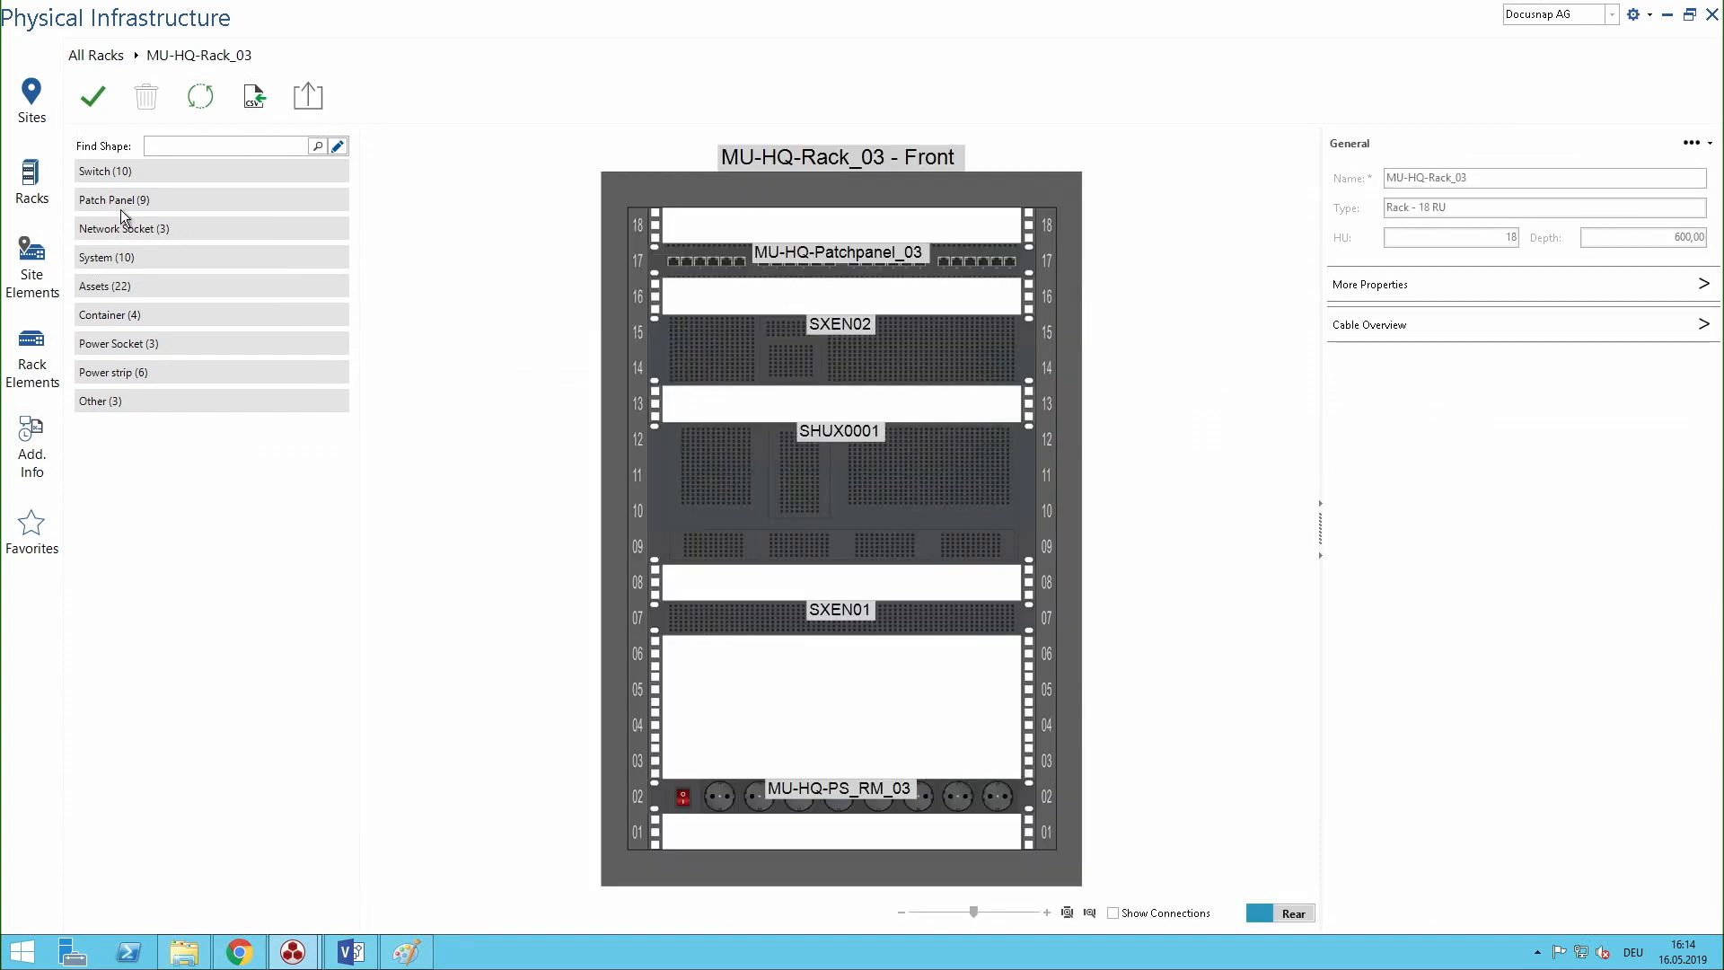
{"action": "left_click", "coordinate": [111, 169]}
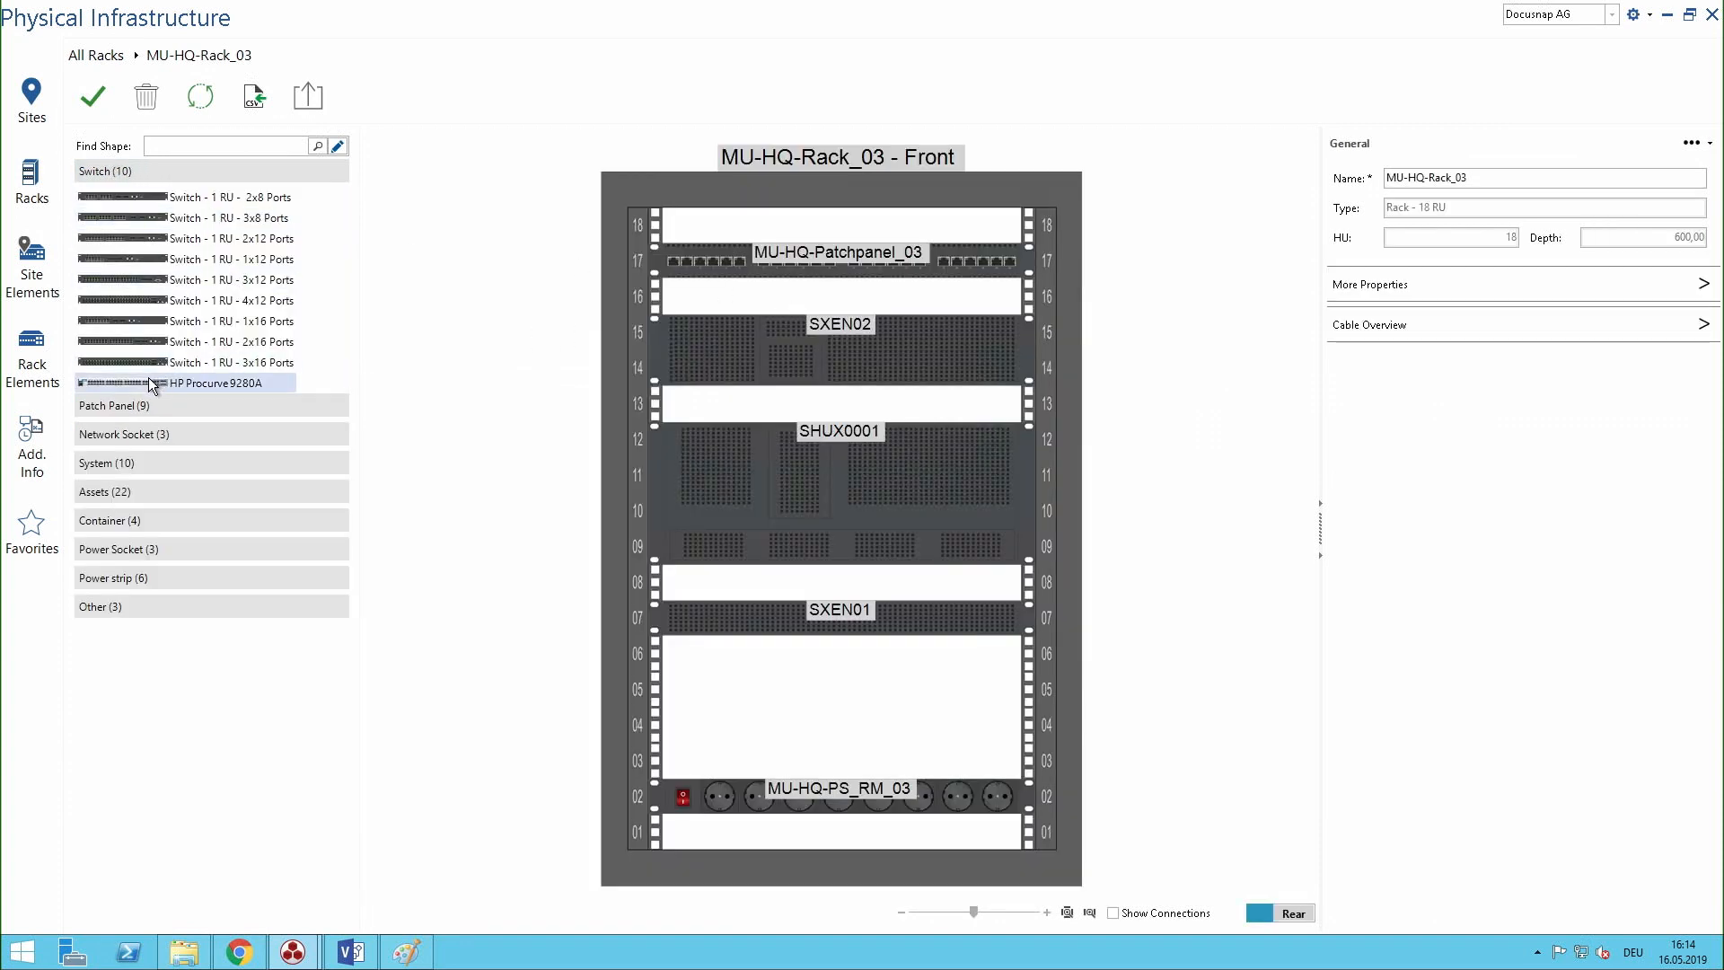
{"action": "left_click_drag", "start_coordinate": [594, 333], "coordinate": [727, 287]}
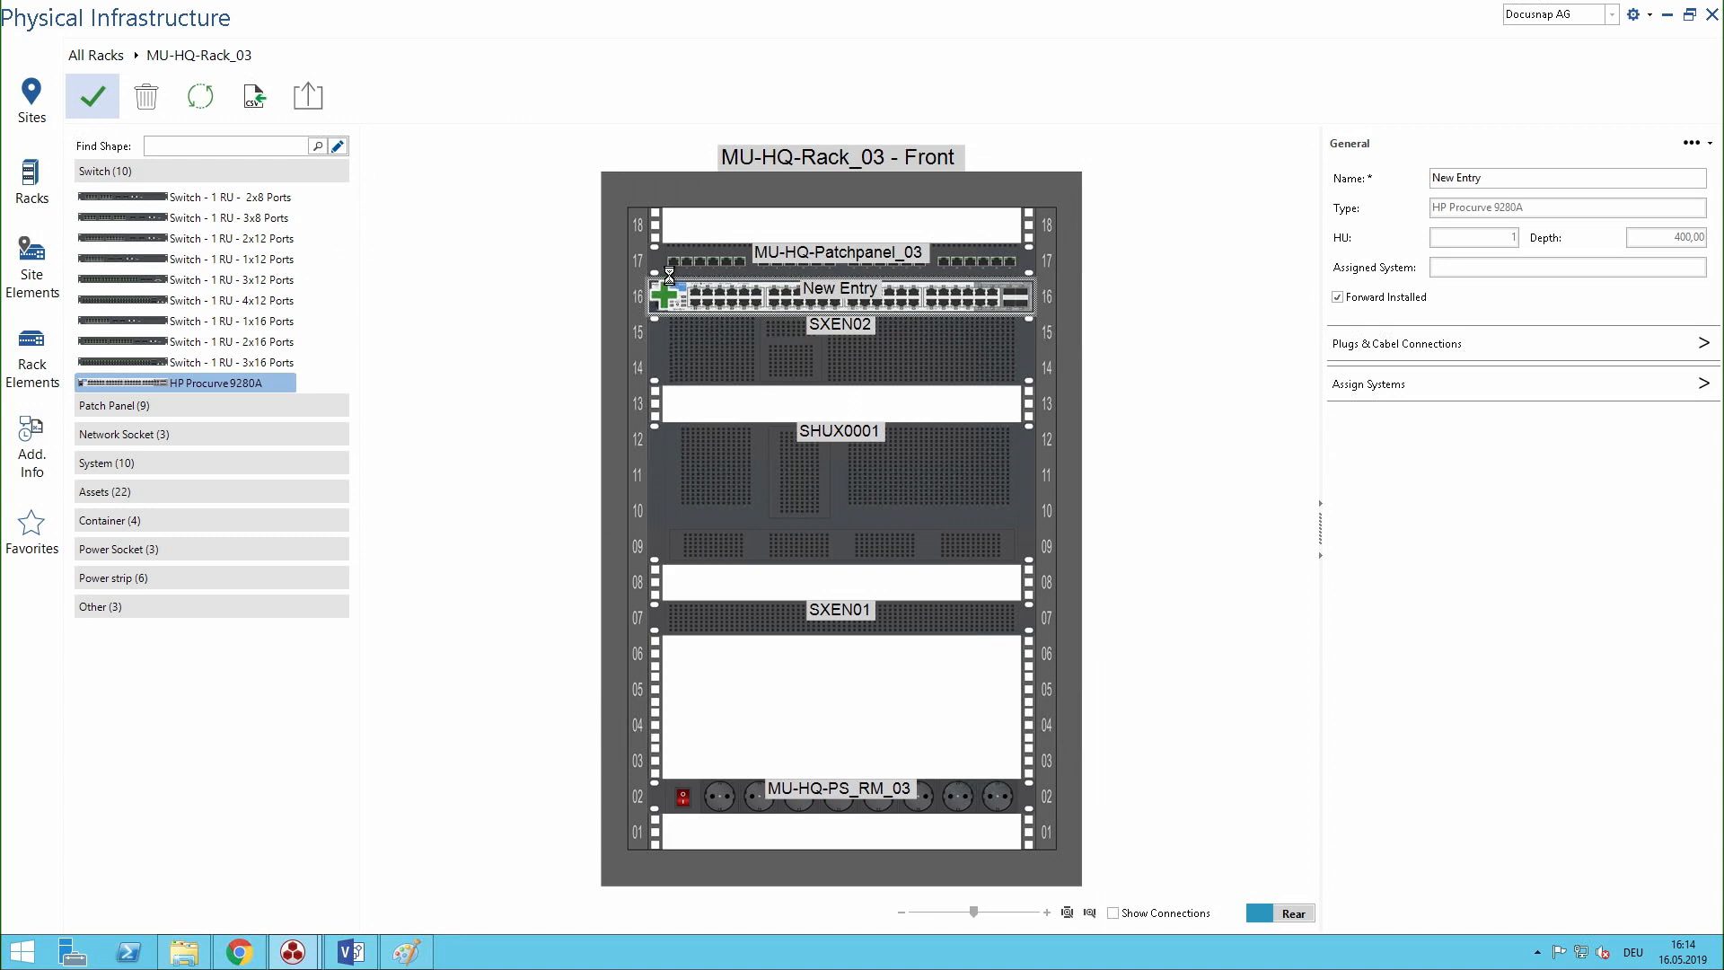
{"action": "left_click", "coordinate": [93, 96]}
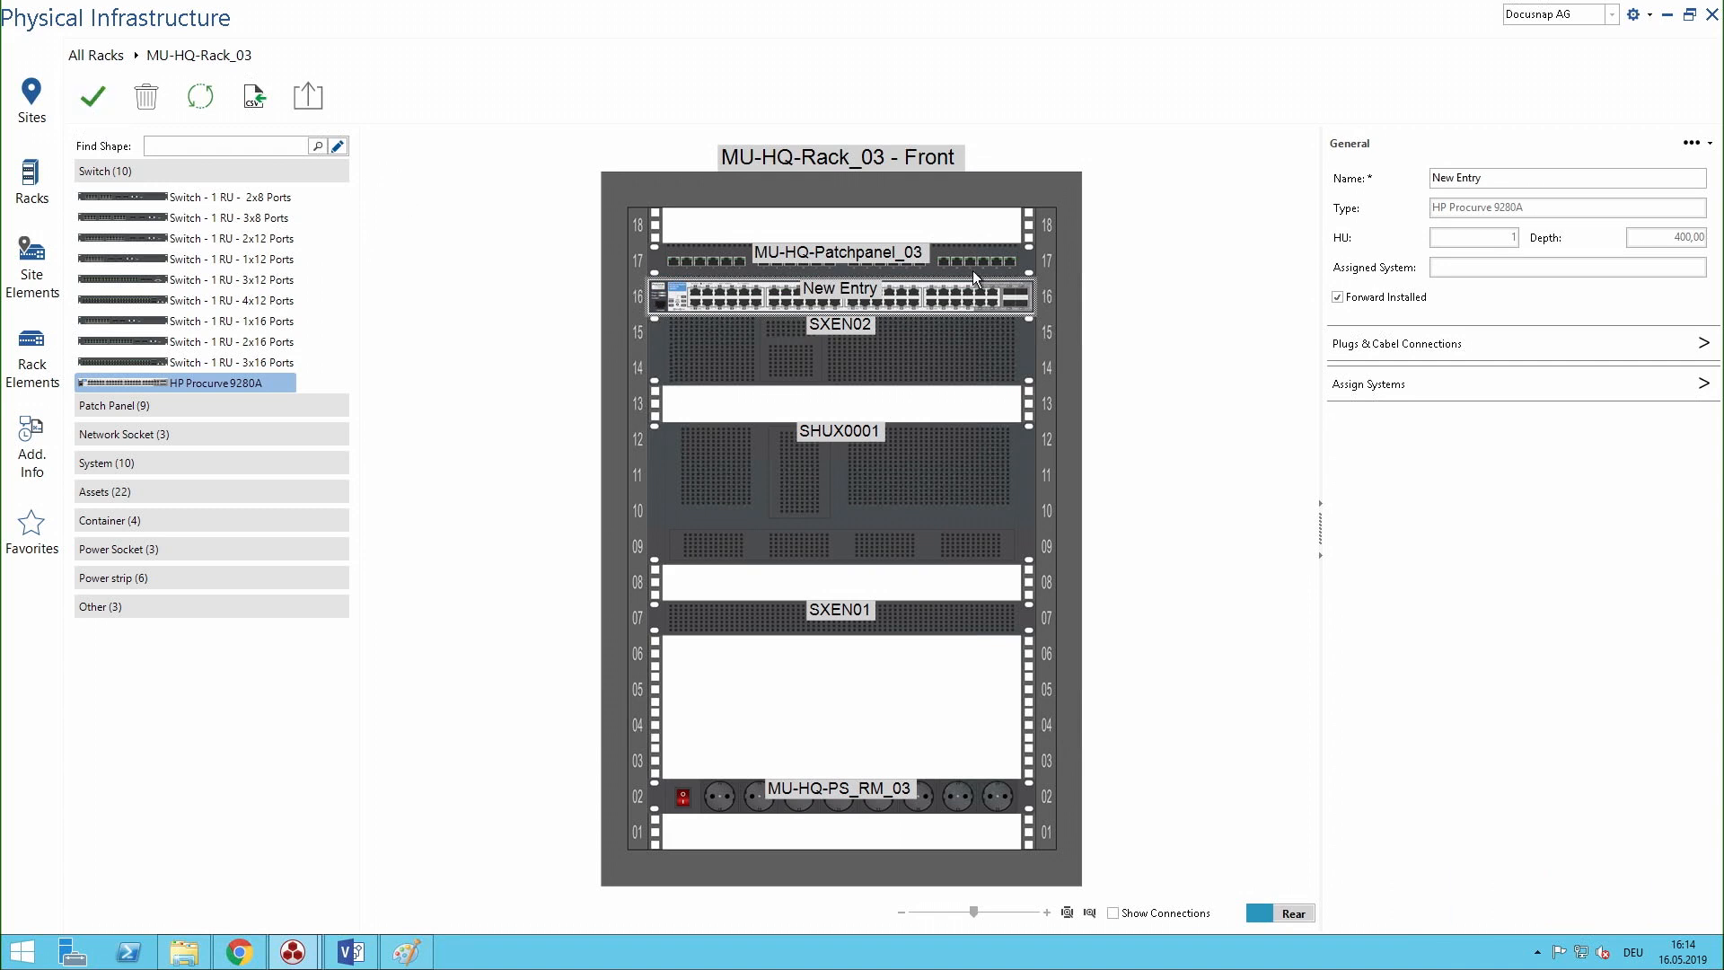
View the systems that can be assigned to the new switch, and return to the overview of all racks
{"action": "left_click", "coordinate": [1376, 386]}
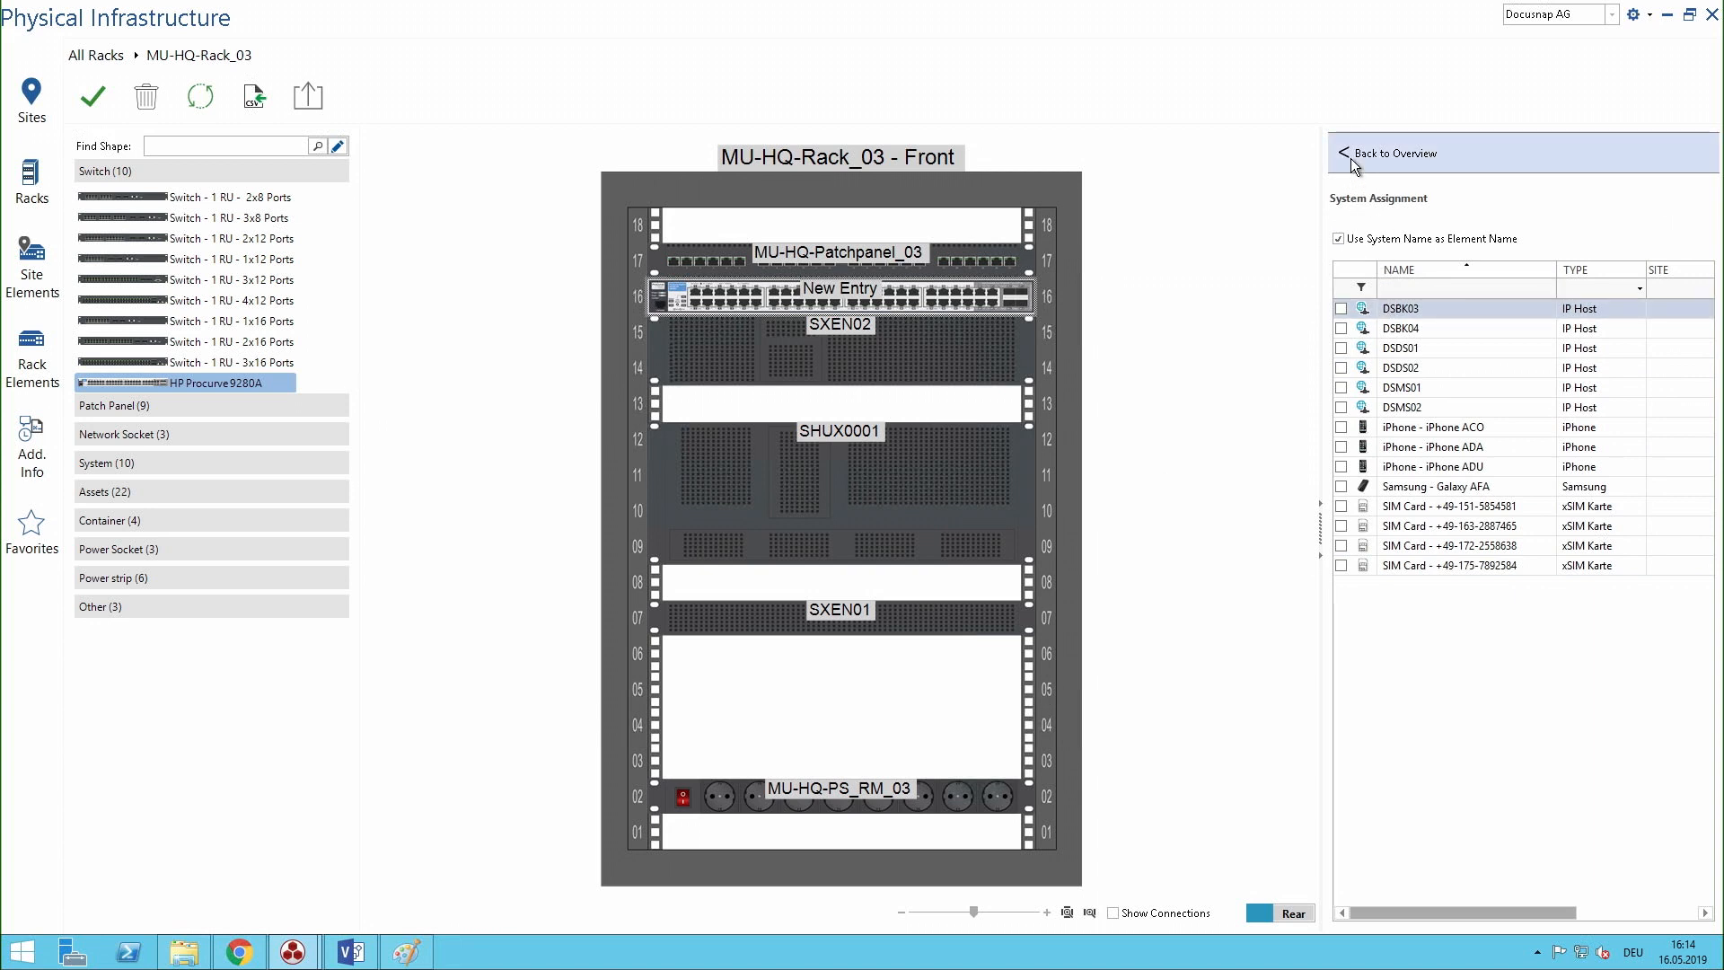
{"action": "left_click", "coordinate": [132, 56]}
{"action": "left_click", "coordinate": [132, 61]}
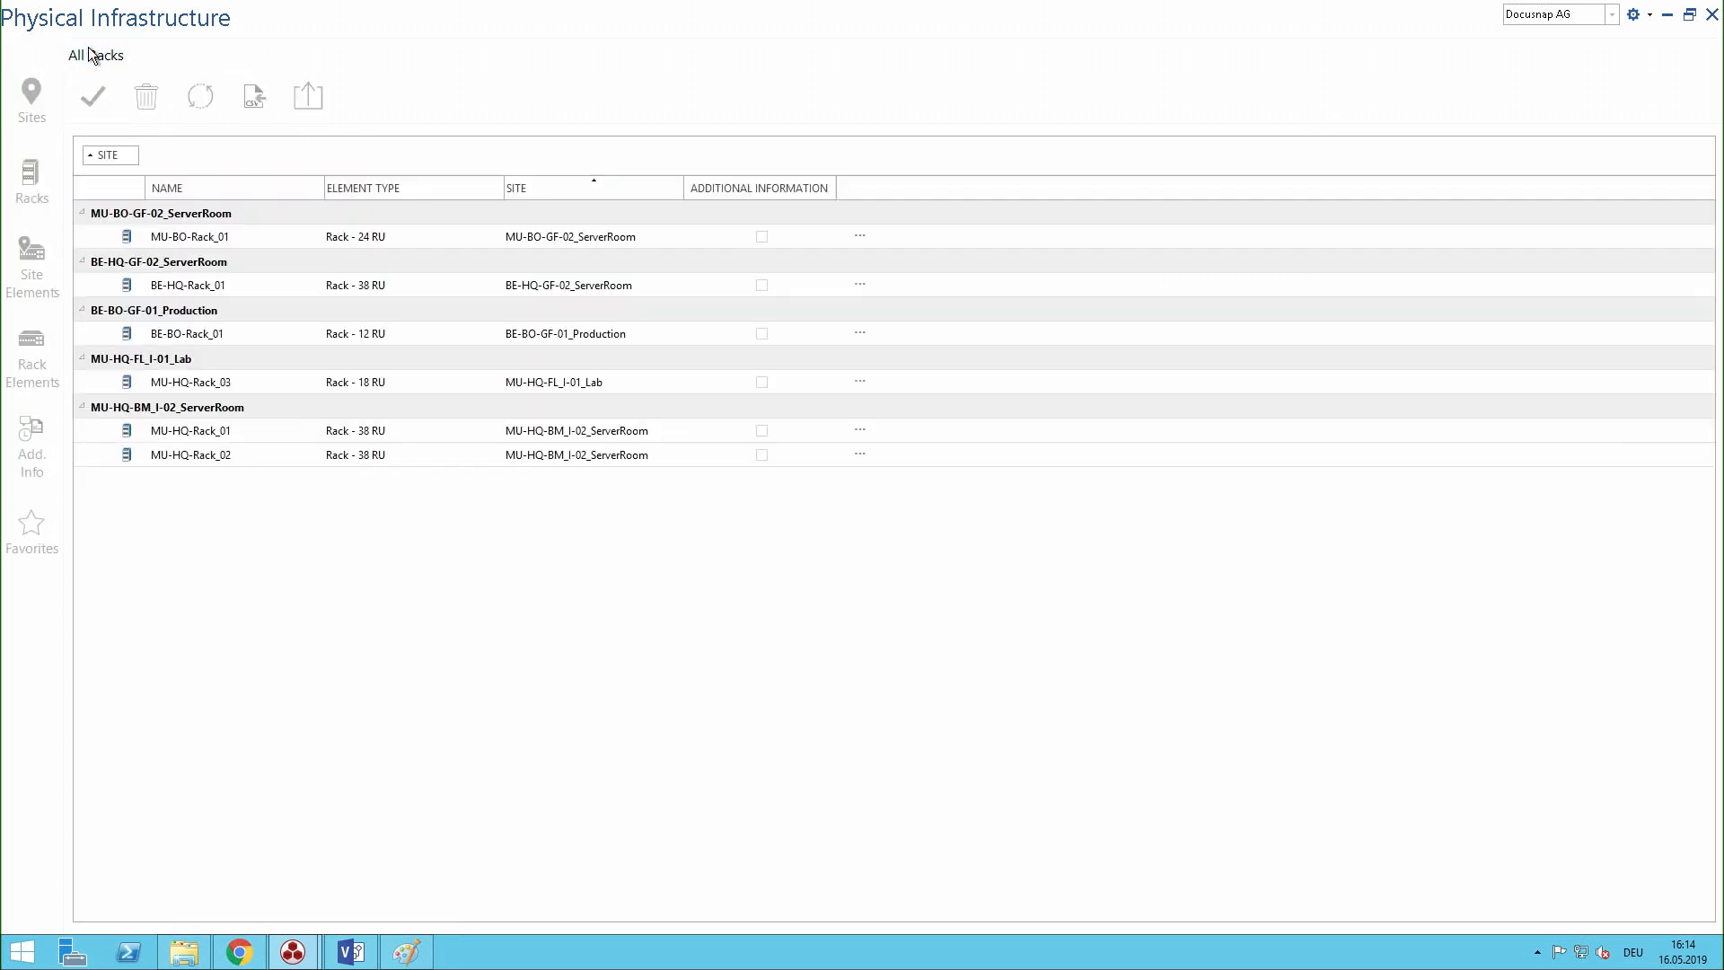